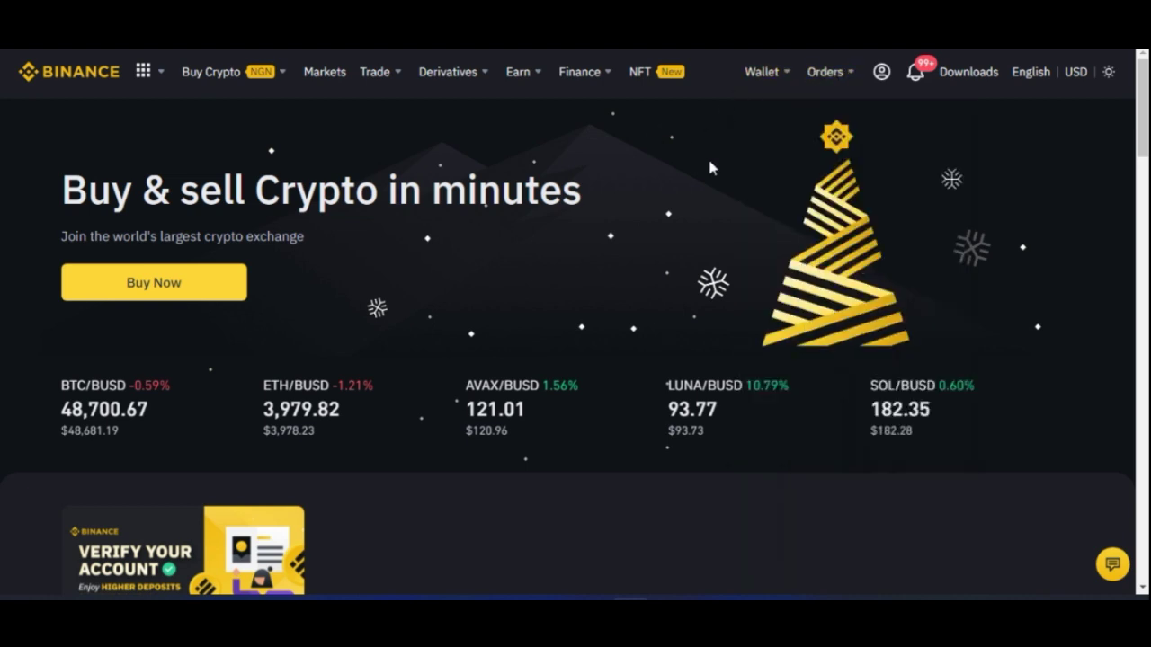
Step: Show the Derivatives menu with USDⓈ-M Futures, COIN-M Futures, Vanilla Options and Leveraged Tokens
{"action": "mouse_move", "coordinate": [437, 79]}
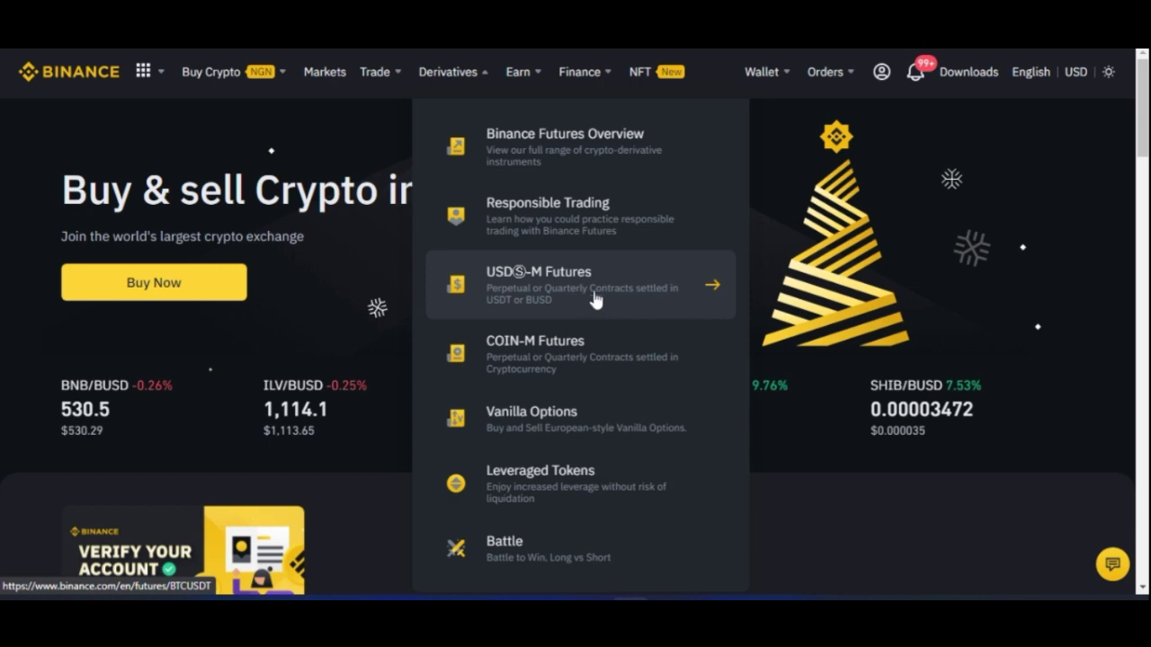
Step: Open the BTCUSDT perpetual futures page and stretch the chart's price scale vertically
{"action": "left_click", "coordinate": [657, 258]}
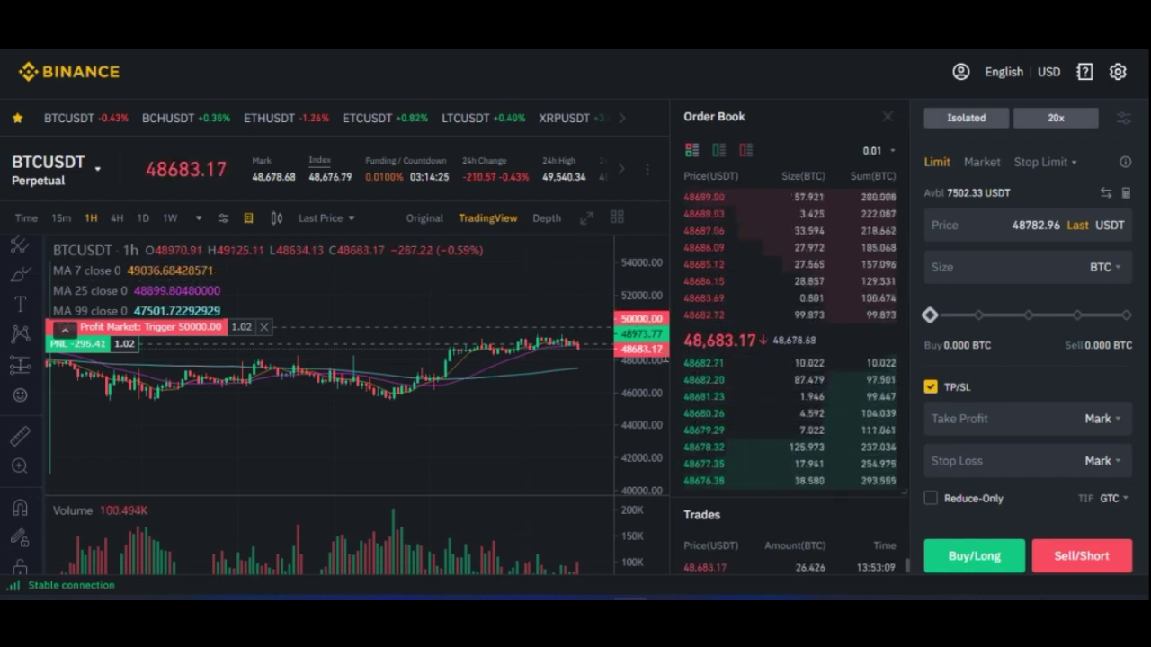
{"action": "left_click_drag", "start_coordinate": [642, 375], "coordinate": [650, 280]}
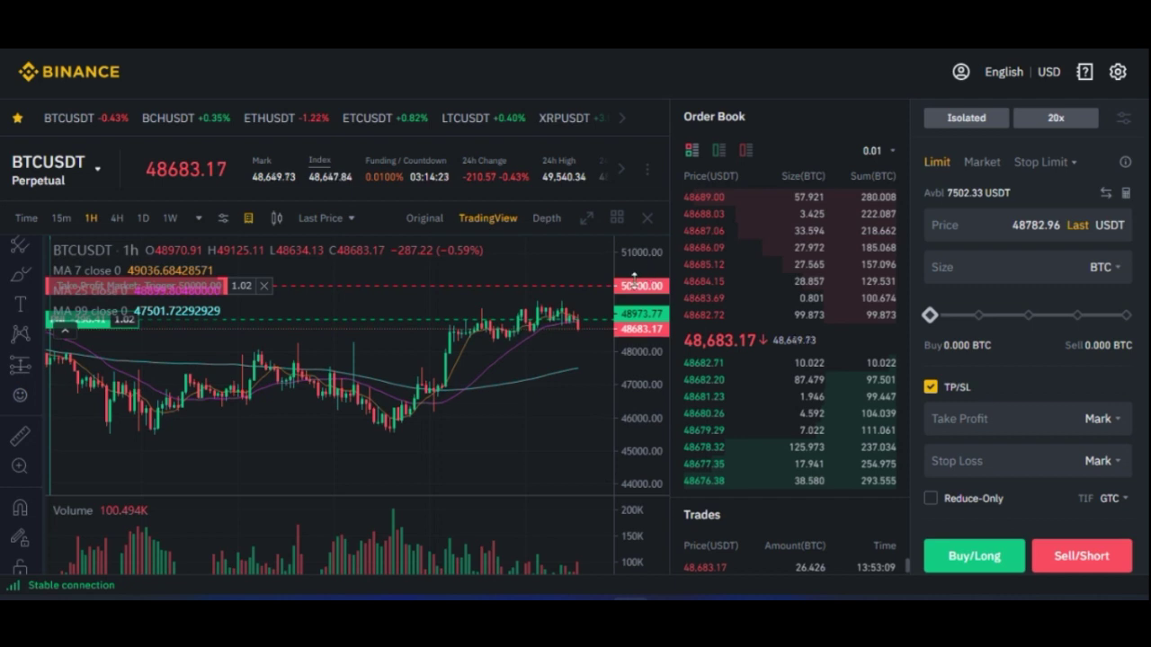
{"action": "left_click", "coordinate": [77, 160]}
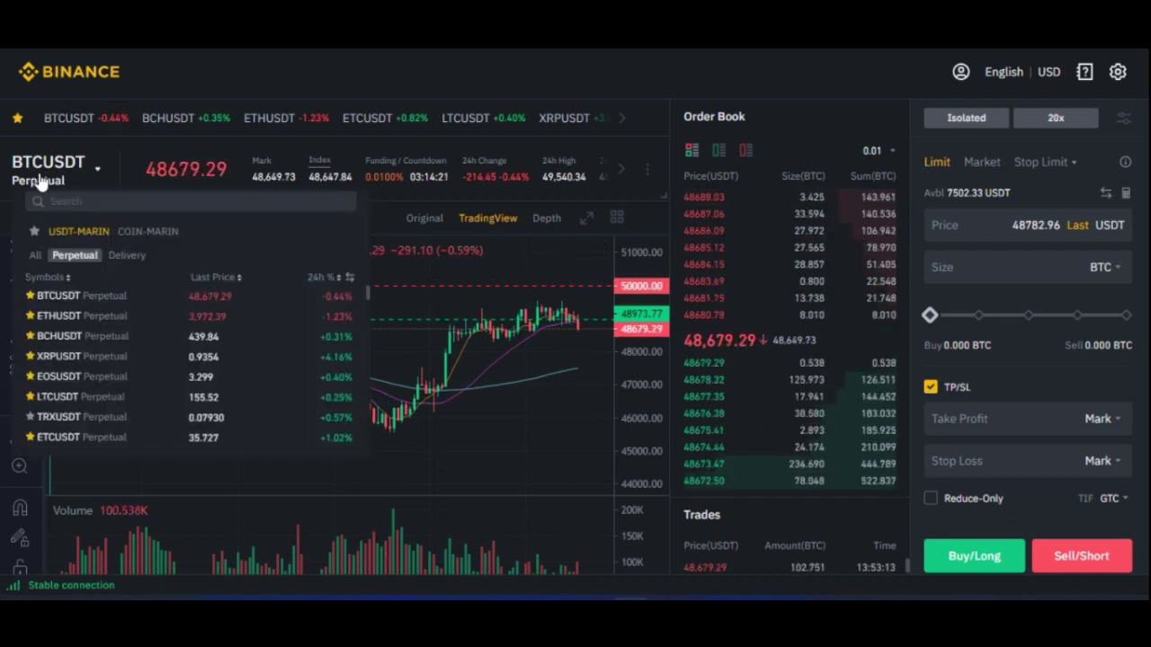
Step: Toggle BTCUSDT's favourite star in the contract list off and back on
{"action": "left_click", "coordinate": [63, 175]}
{"action": "left_click", "coordinate": [74, 172]}
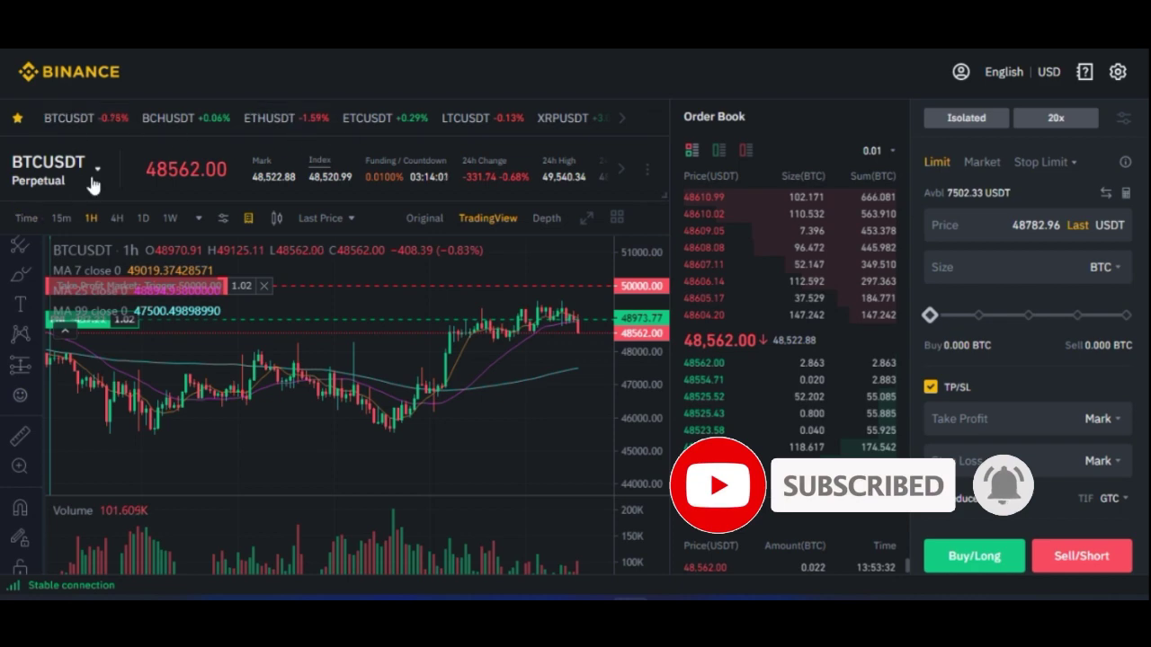
{"action": "mouse_move", "coordinate": [99, 177]}
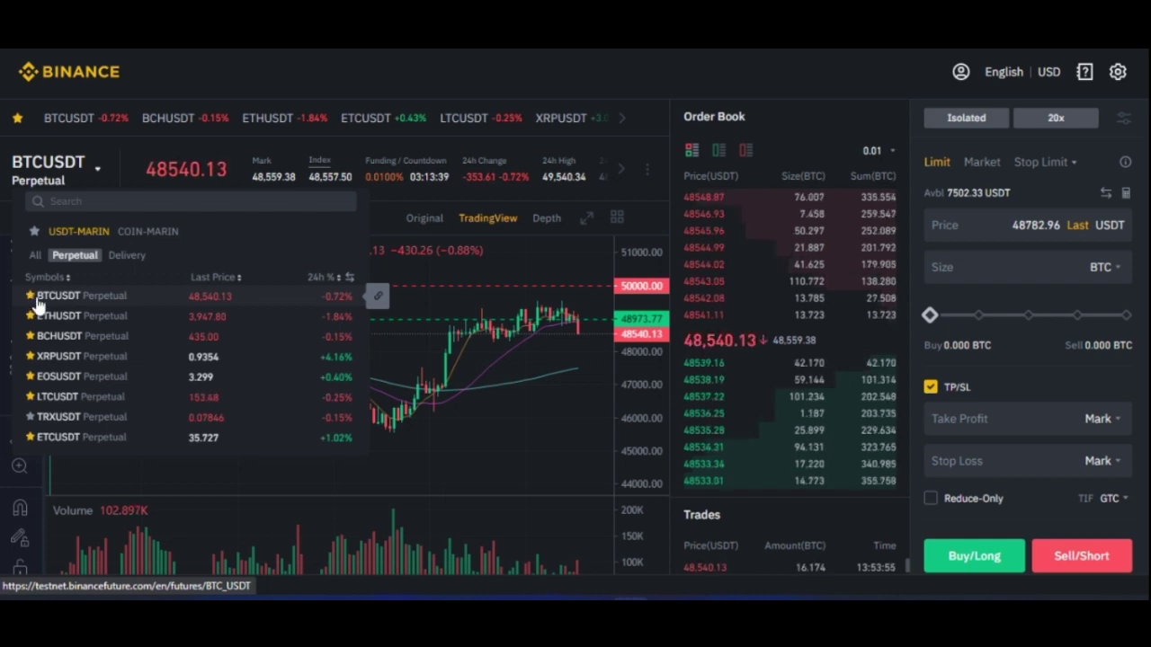
{"action": "left_click", "coordinate": [31, 296]}
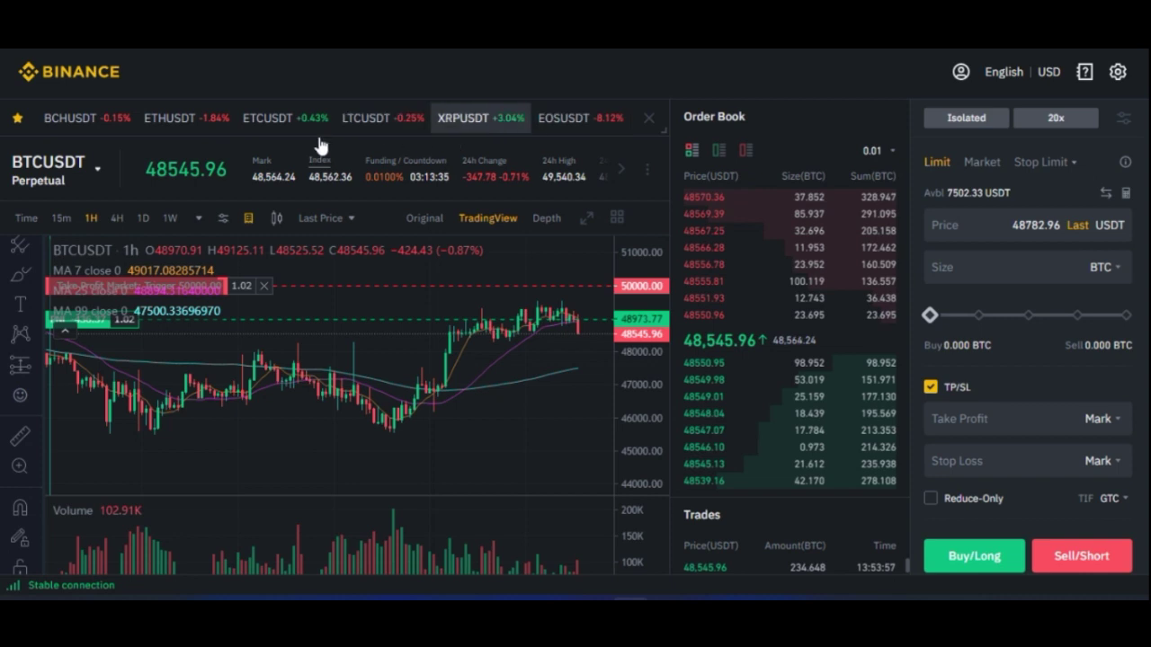
Step: Scroll the favourites bar to its last entries and switch to the EOSUSDT market
{"action": "mouse_move", "coordinate": [84, 175]}
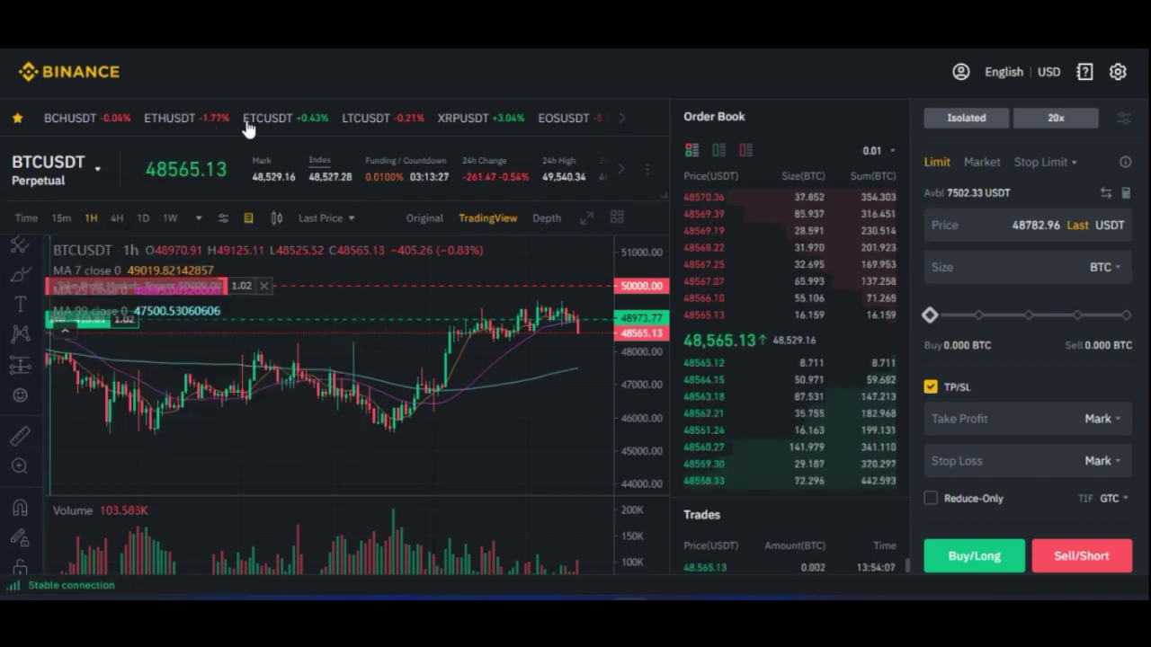
{"action": "left_click", "coordinate": [624, 124]}
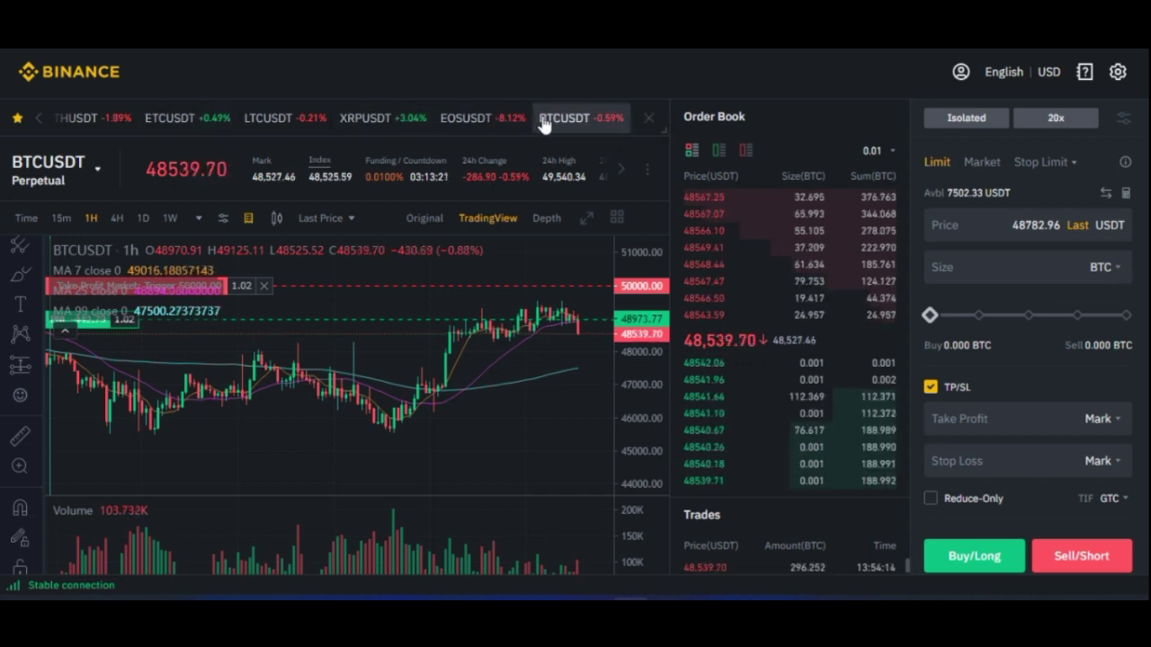
{"action": "mouse_move", "coordinate": [45, 184]}
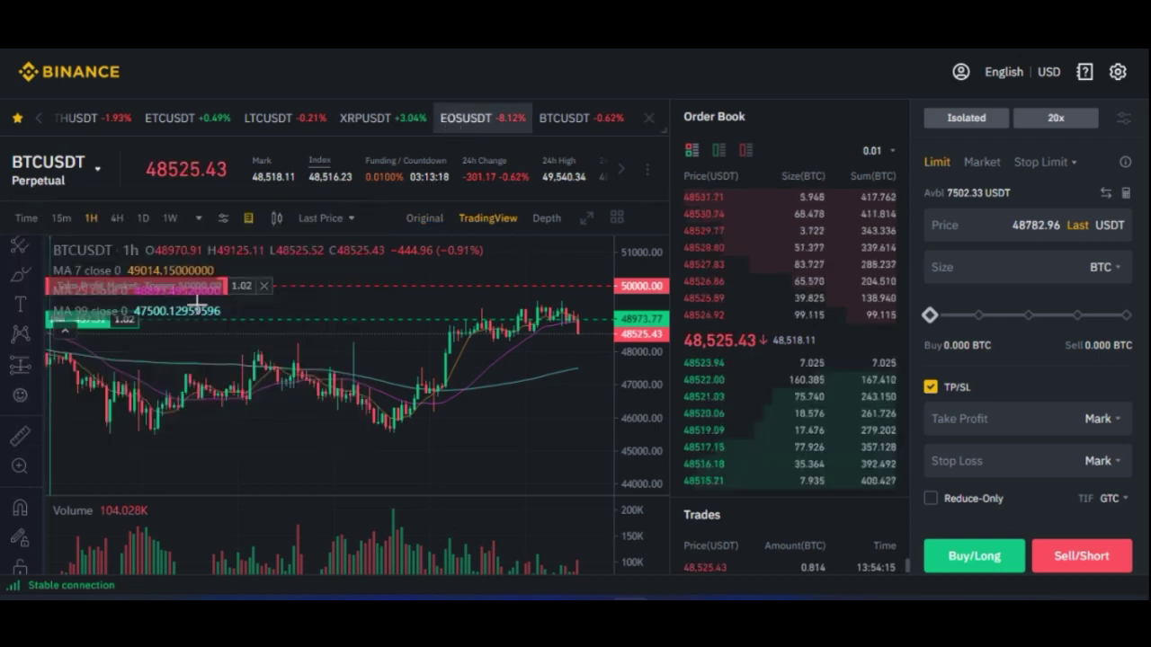
{"action": "left_click", "coordinate": [466, 118]}
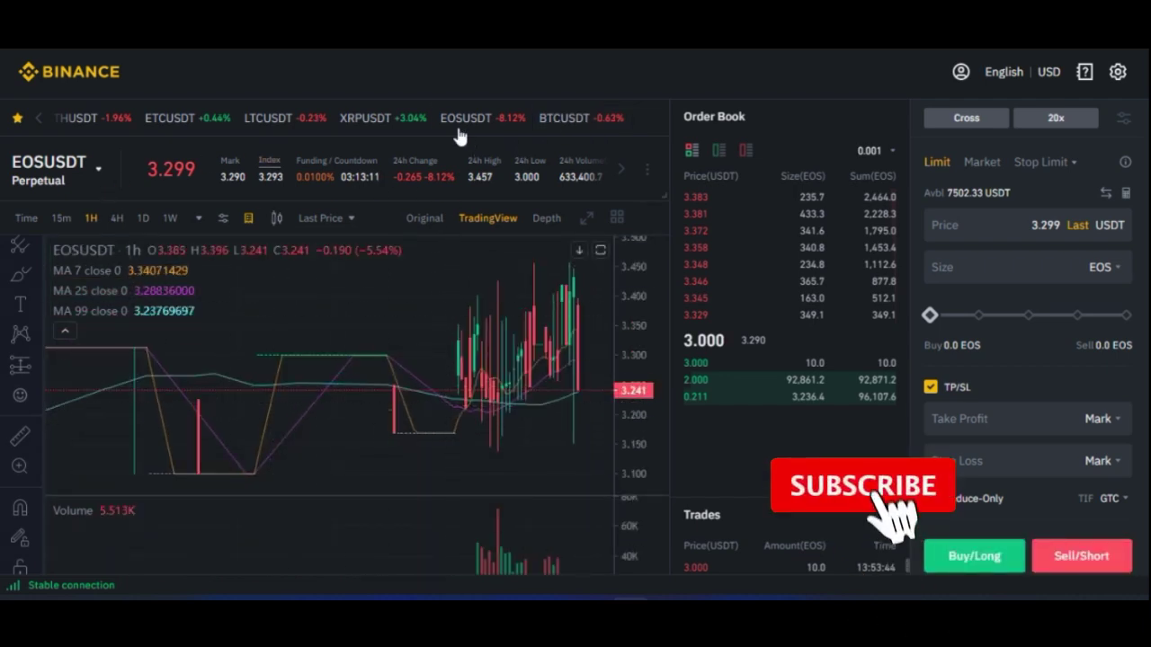
Step: Return to BTCUSDT and search the contract list for 'ada'
{"action": "left_click", "coordinate": [560, 118]}
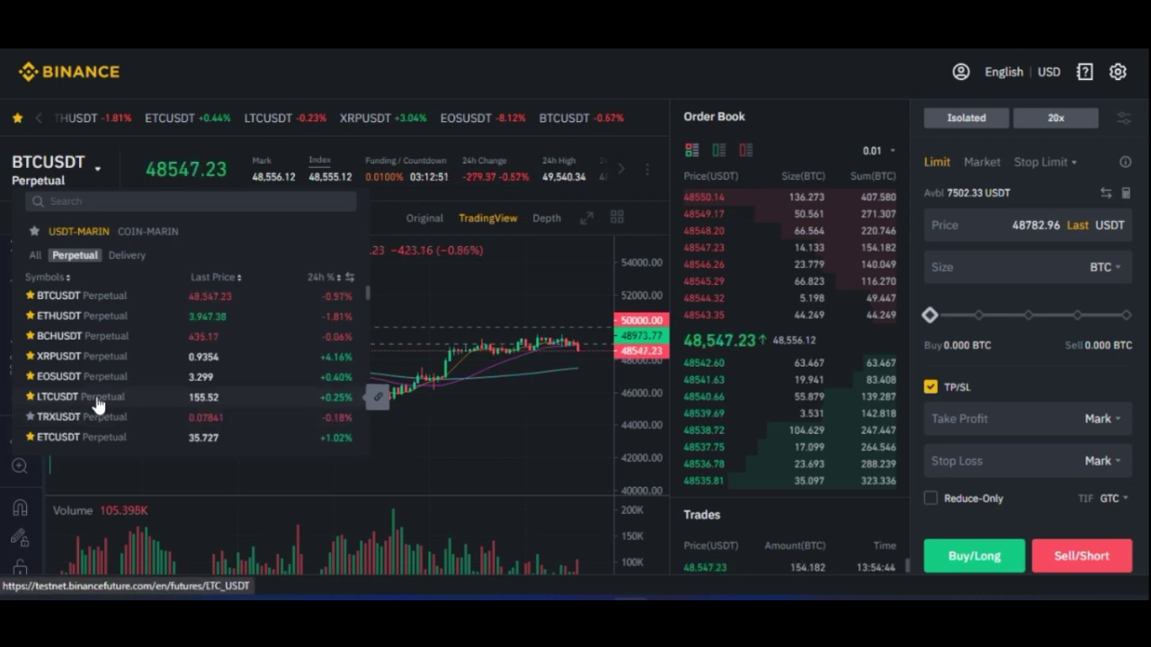
{"action": "left_click", "coordinate": [82, 202]}
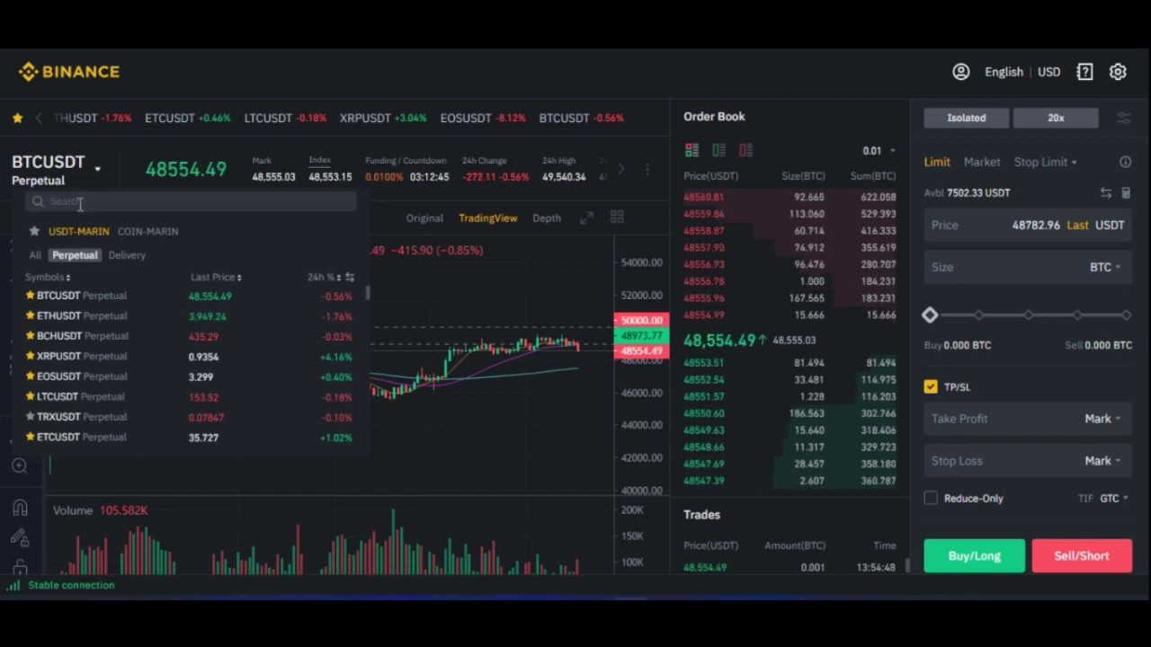
{"action": "type", "text": "ada"}
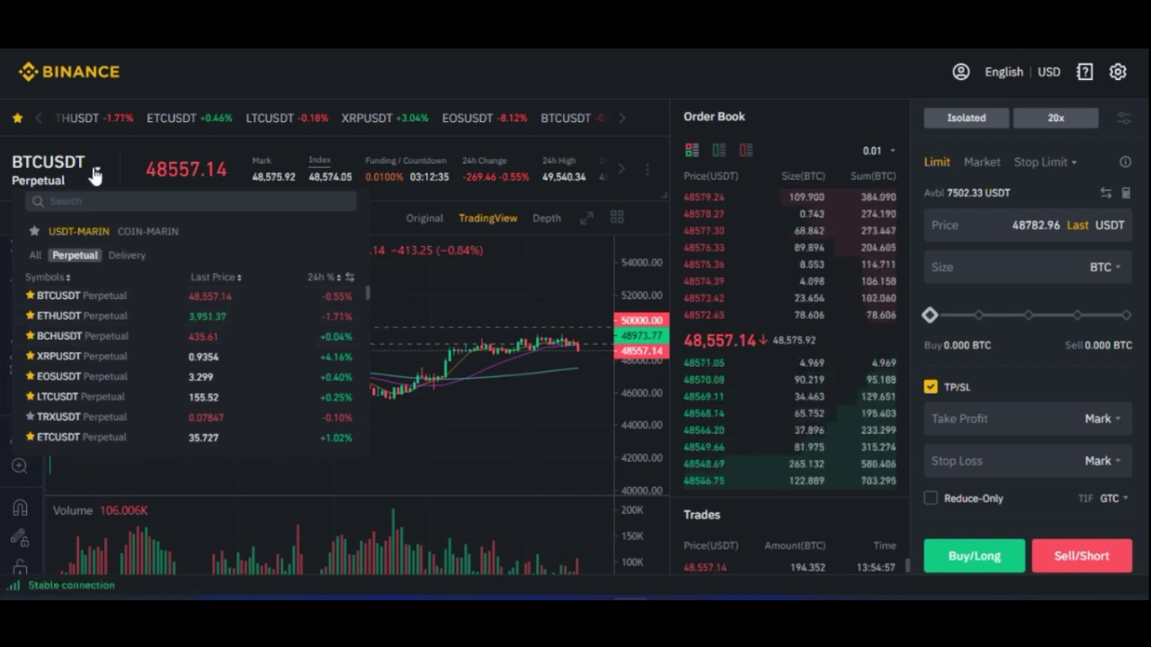
{"action": "type", "text": "ada"}
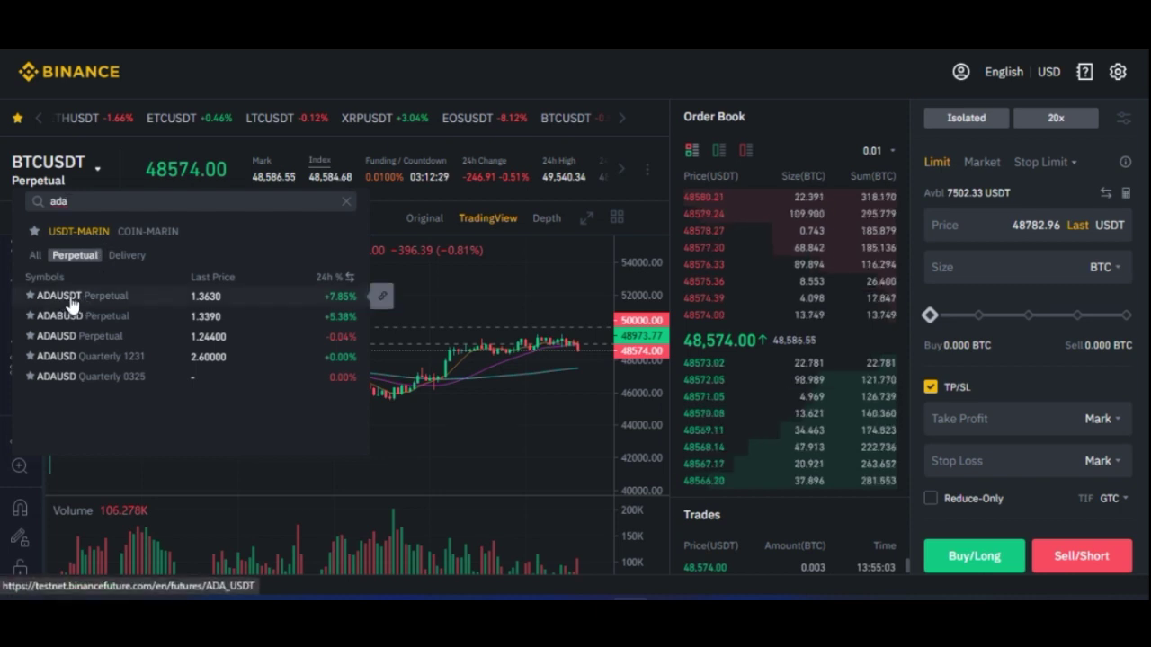
Step: Load the ADAUSDT perpetual chart, zoom in, then go back to BTCUSDT
{"action": "left_click", "coordinate": [72, 302]}
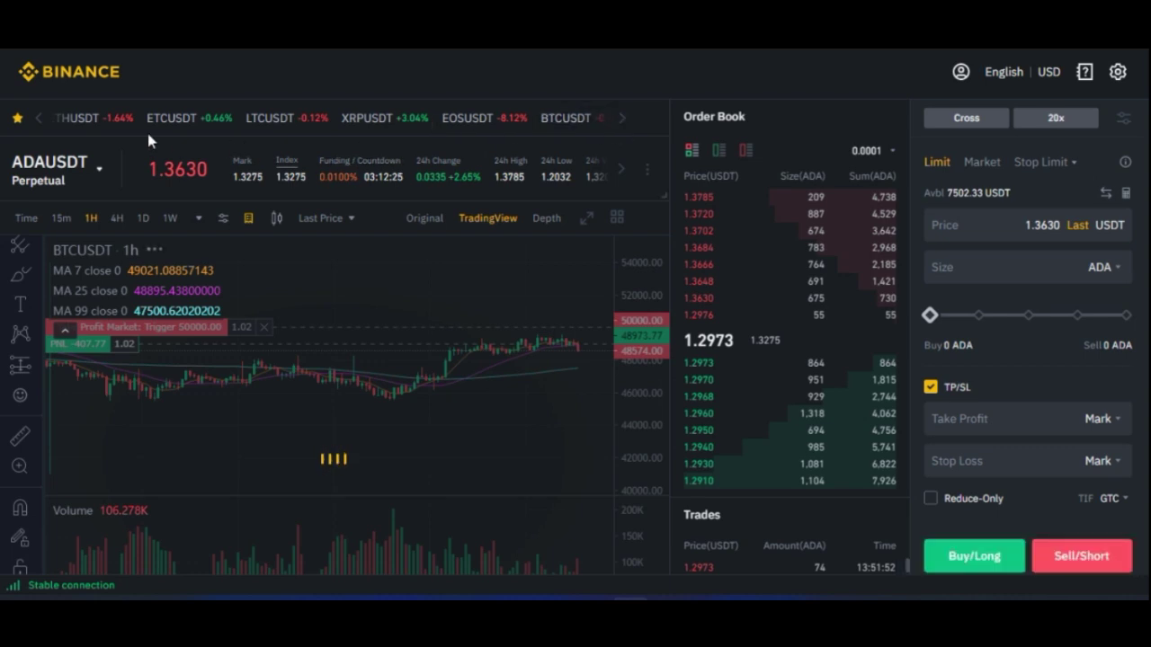
{"action": "mouse_move", "coordinate": [101, 169]}
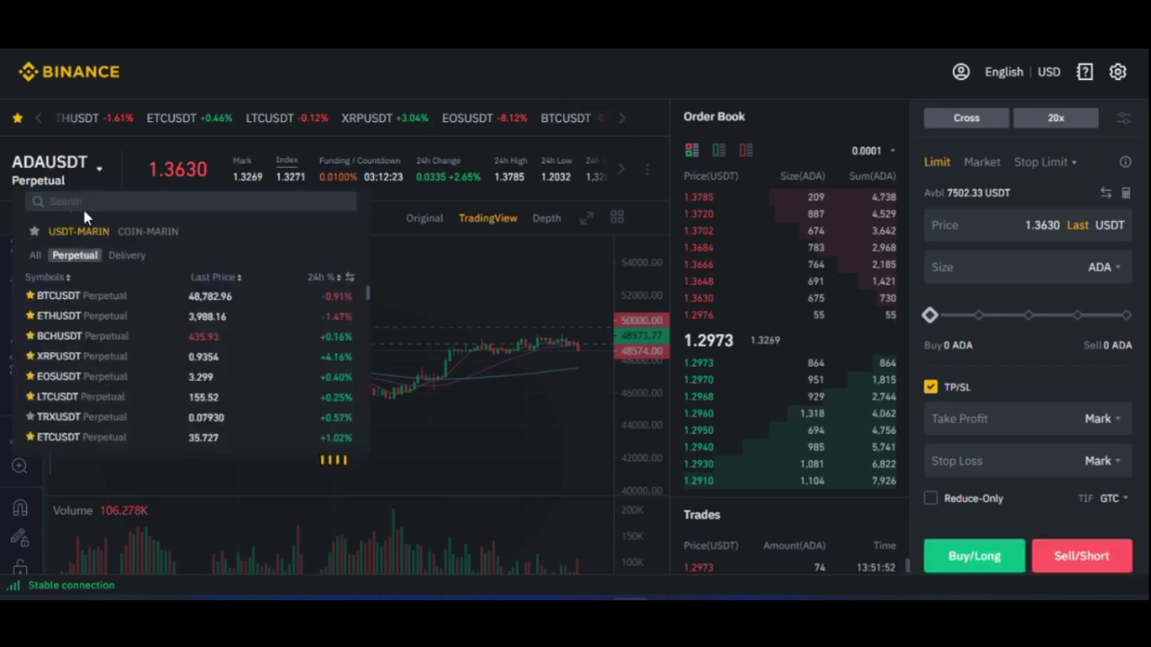
{"action": "type", "text": "ada"}
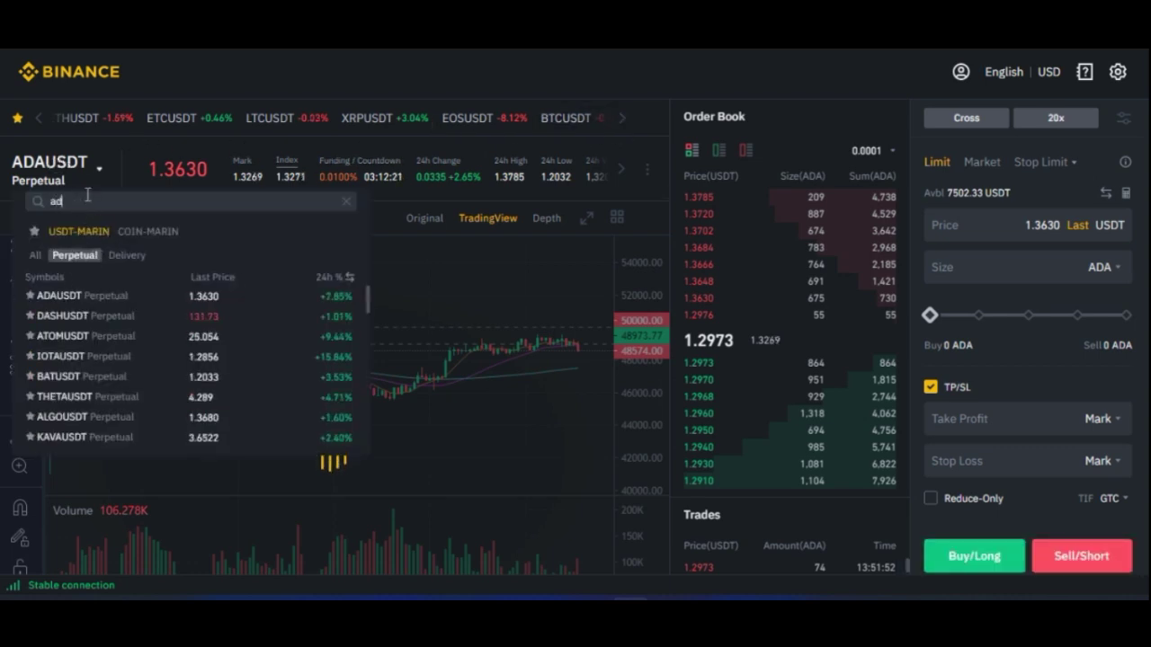
{"action": "left_click", "coordinate": [29, 304]}
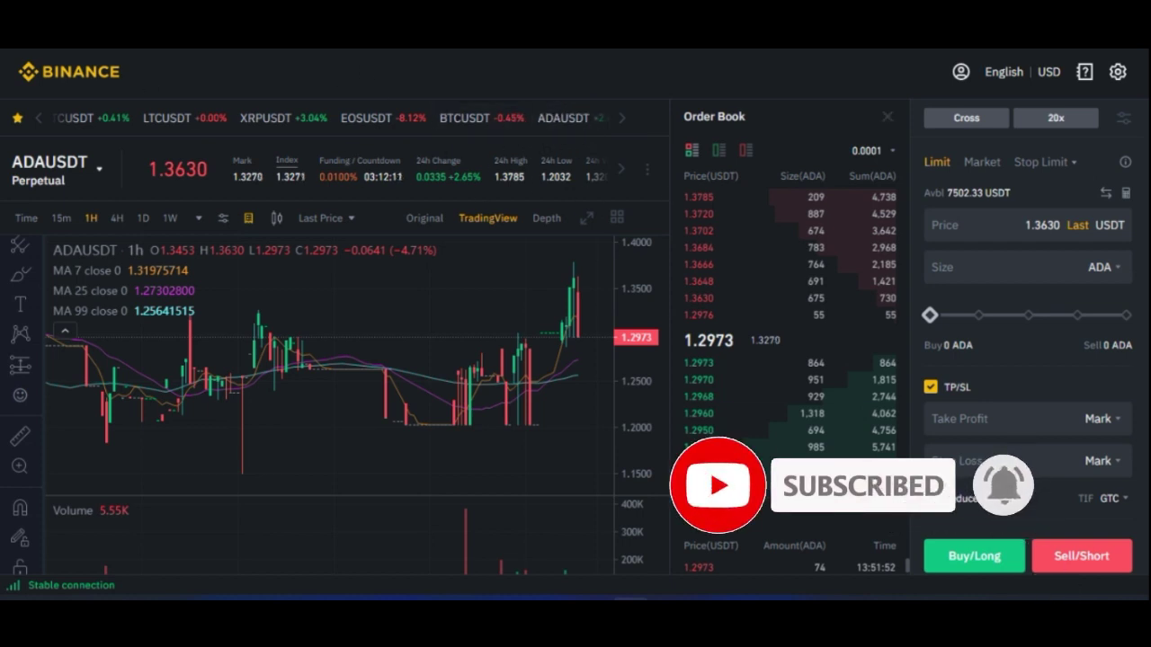
{"action": "scroll", "coordinate": [504, 387], "scroll_direction": "up", "scroll_amount": 5}
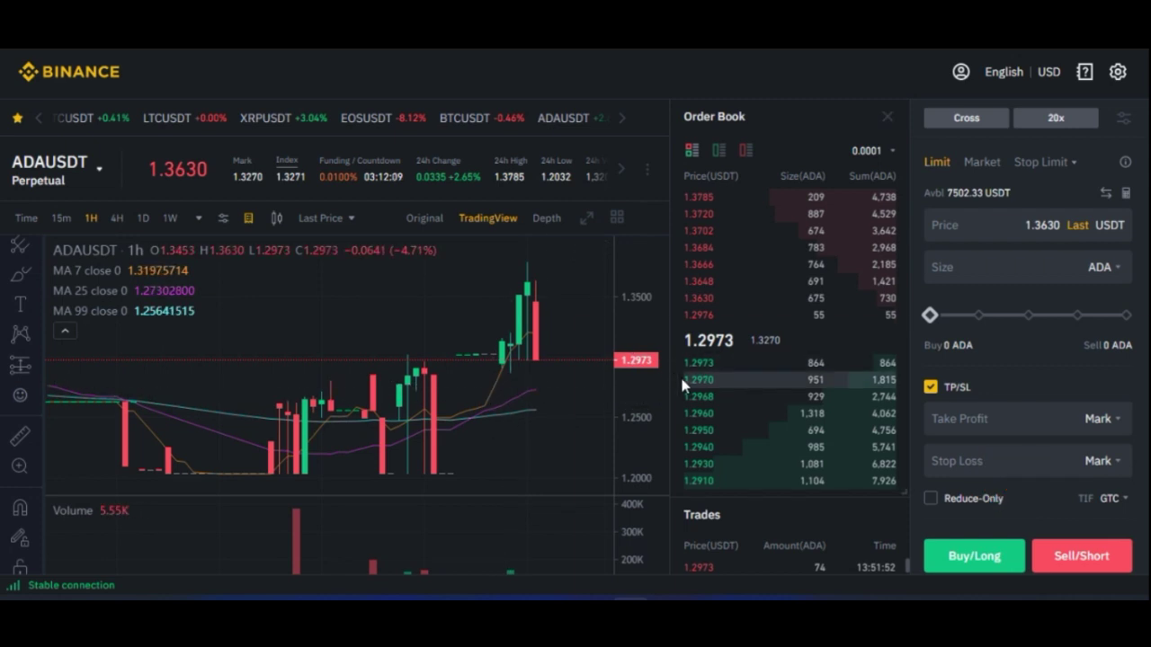
{"action": "left_click", "coordinate": [453, 120]}
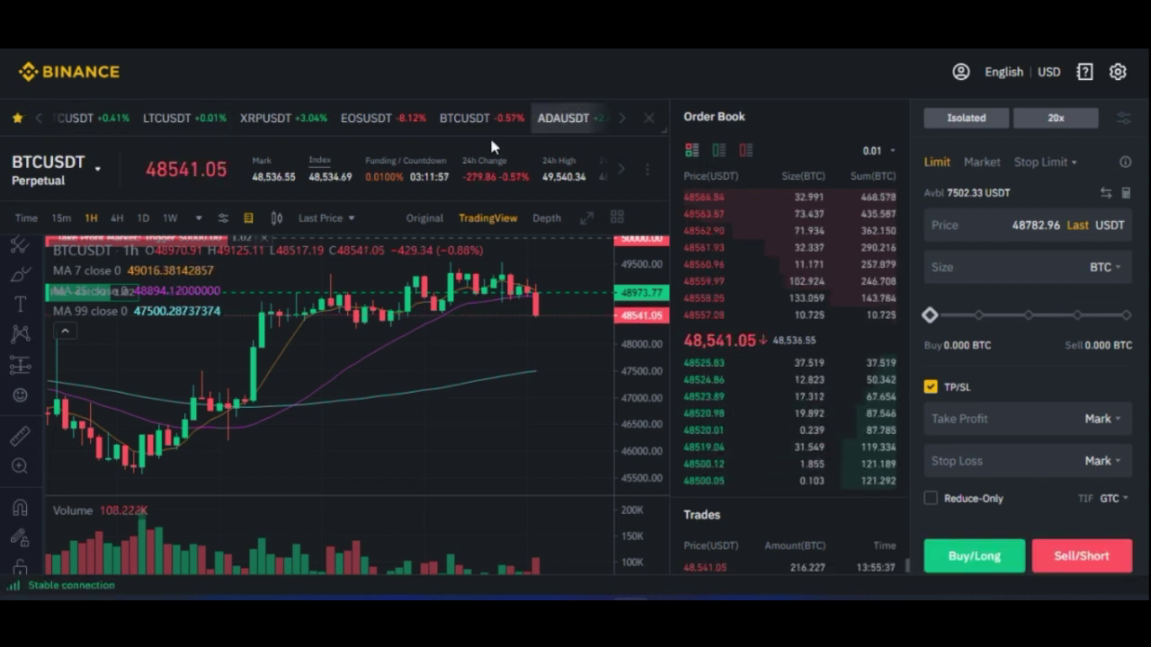
Step: Open the BTCUSDT symbol selector showing all USDT-margined perpetuals
{"action": "left_click", "coordinate": [54, 174]}
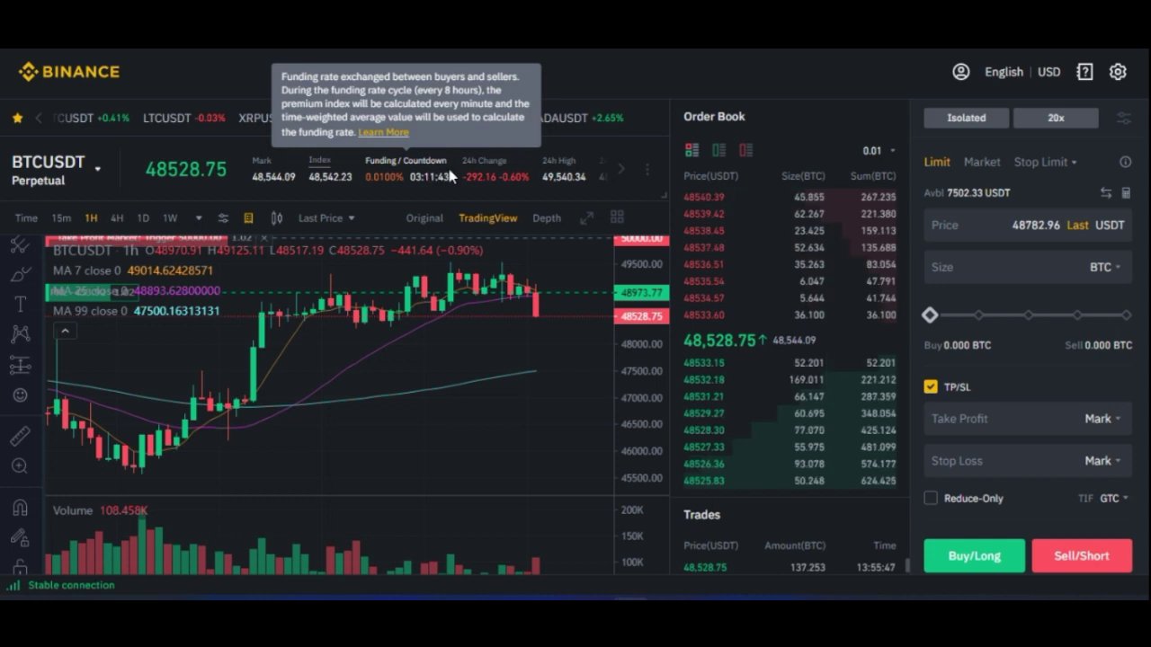
{"action": "mouse_move", "coordinate": [58, 184]}
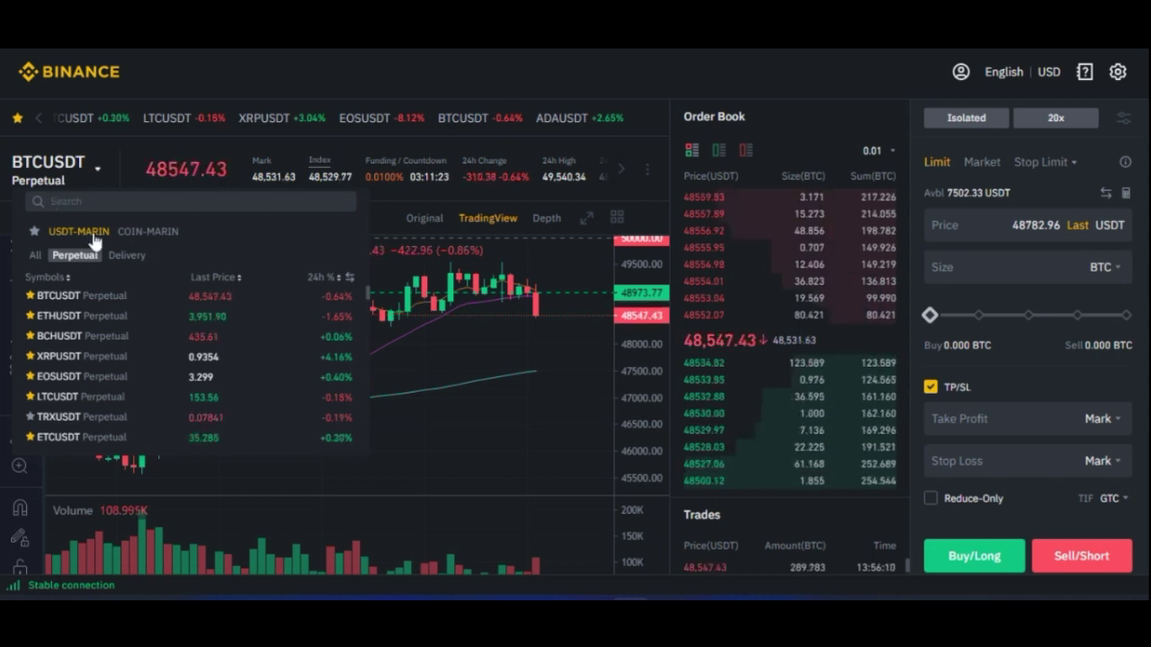
Step: Browse the quarterly Delivery contracts, then return to the Perpetual list
{"action": "left_click", "coordinate": [126, 255]}
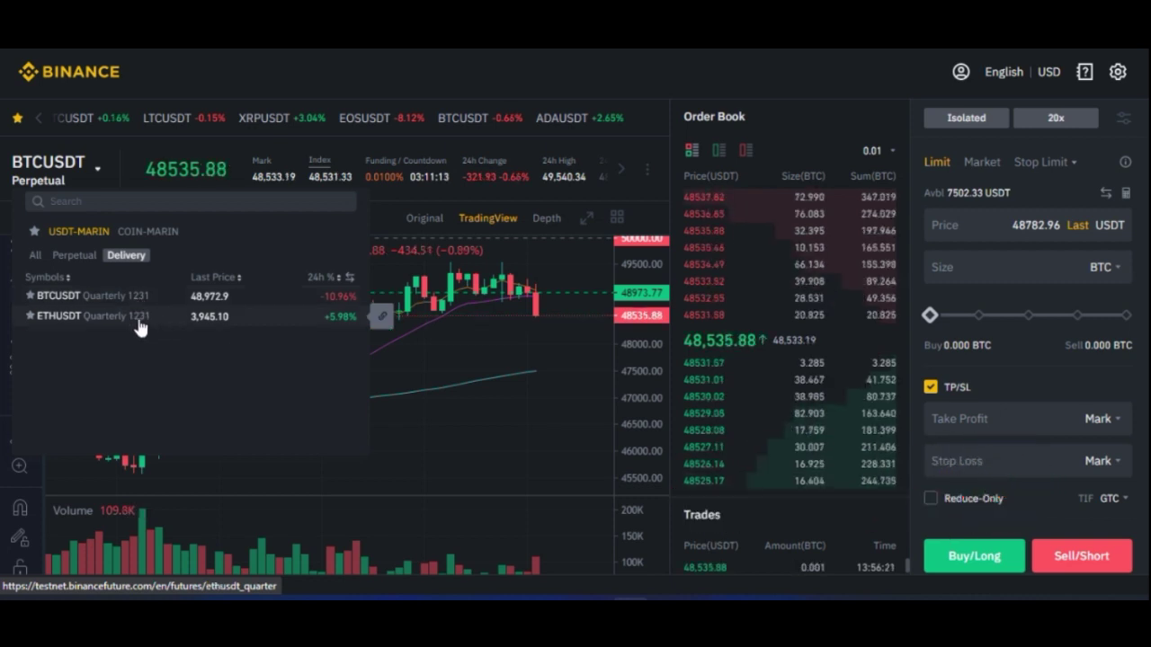
{"action": "left_click", "coordinate": [74, 256]}
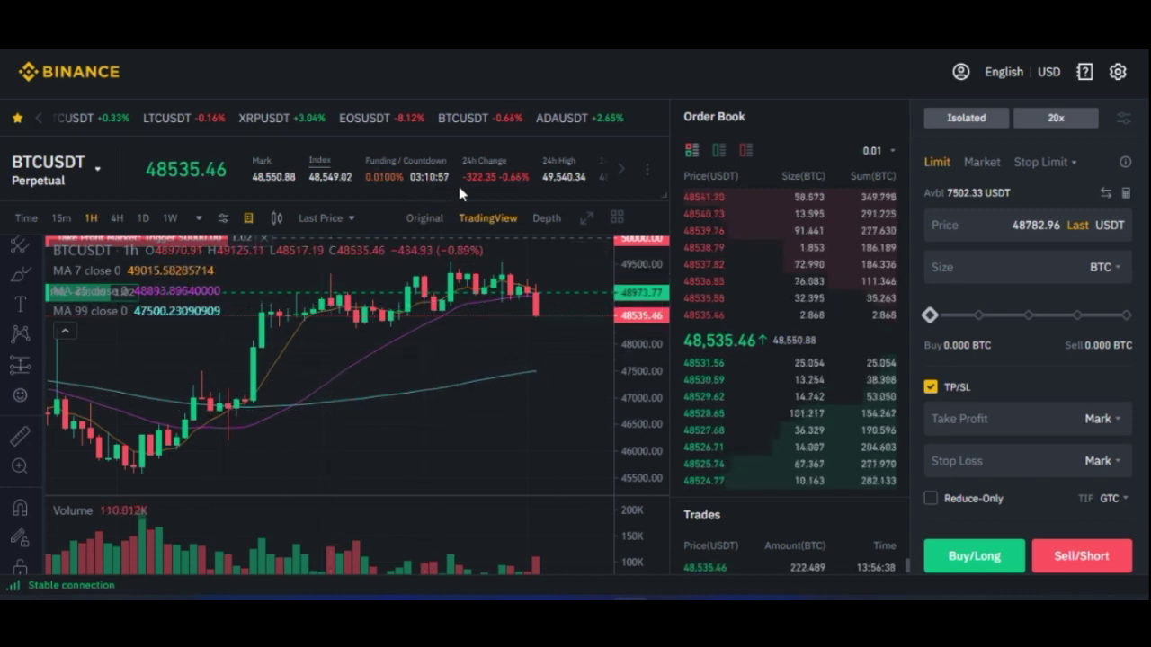
Step: Scroll the BTCUSDT header stats to show 24h Low 48,309.65 and 24h volumes
{"action": "left_click_drag", "start_coordinate": [500, 164], "coordinate": [506, 175]}
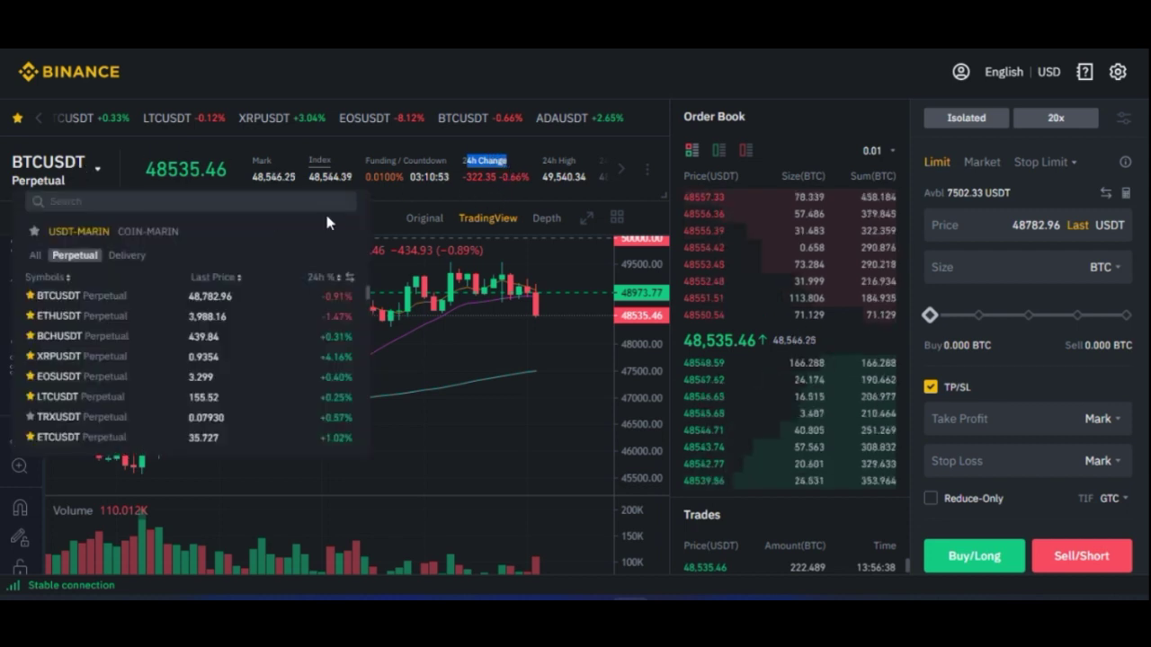
{"action": "left_click", "coordinate": [546, 162]}
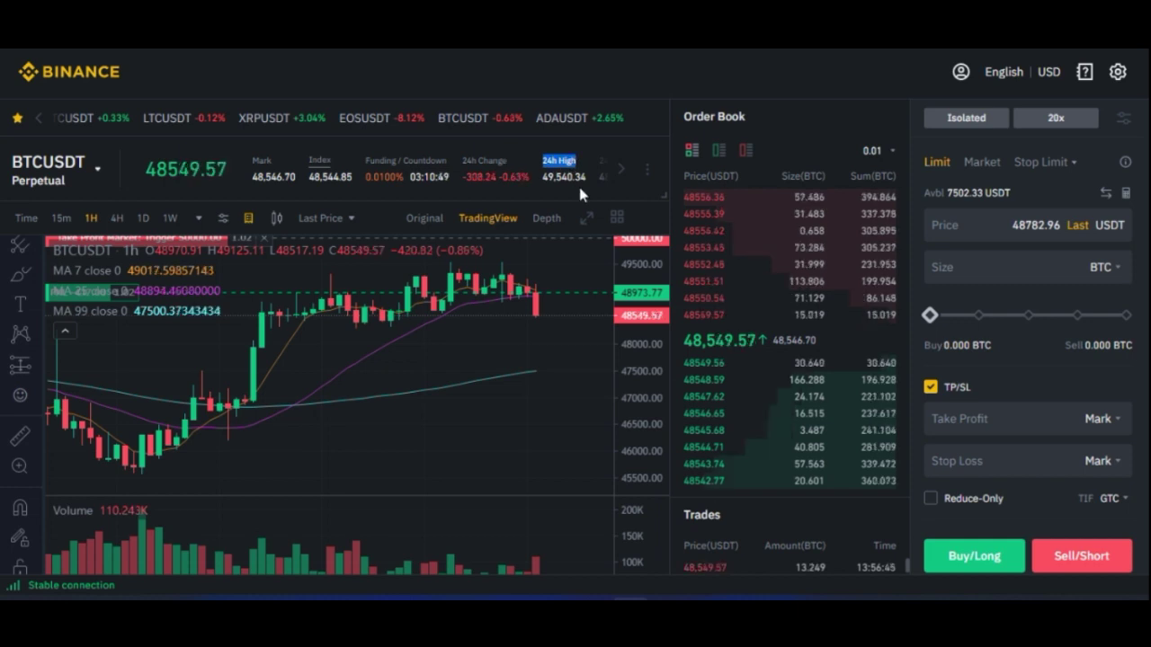
{"action": "left_click", "coordinate": [623, 174]}
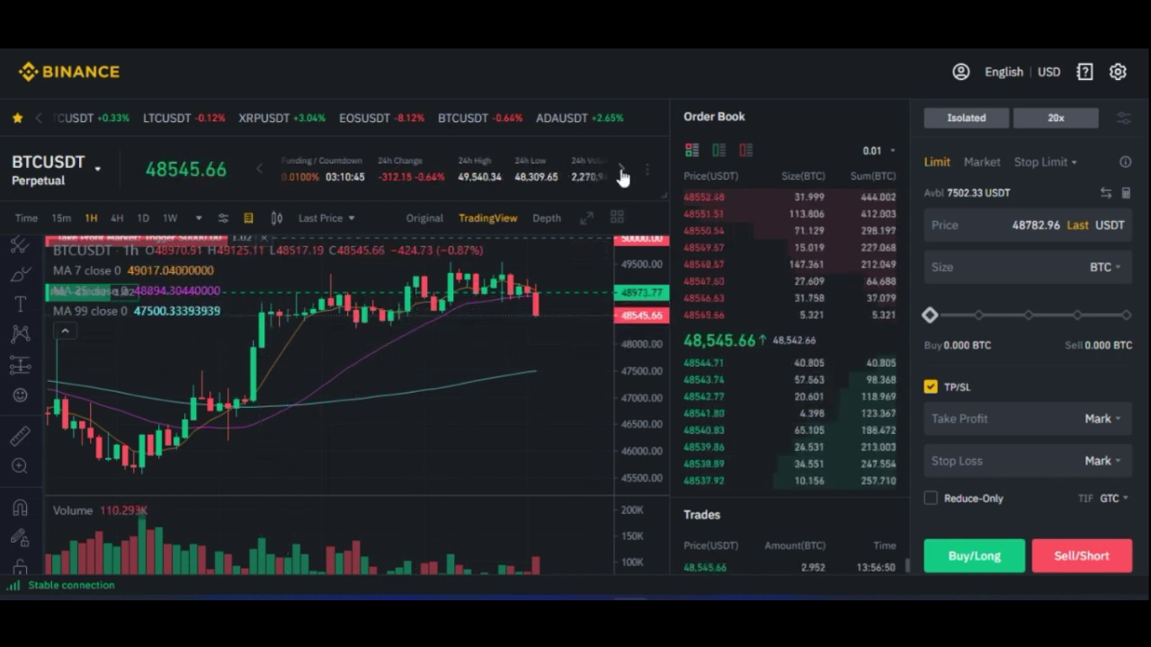
{"action": "left_click", "coordinate": [621, 171]}
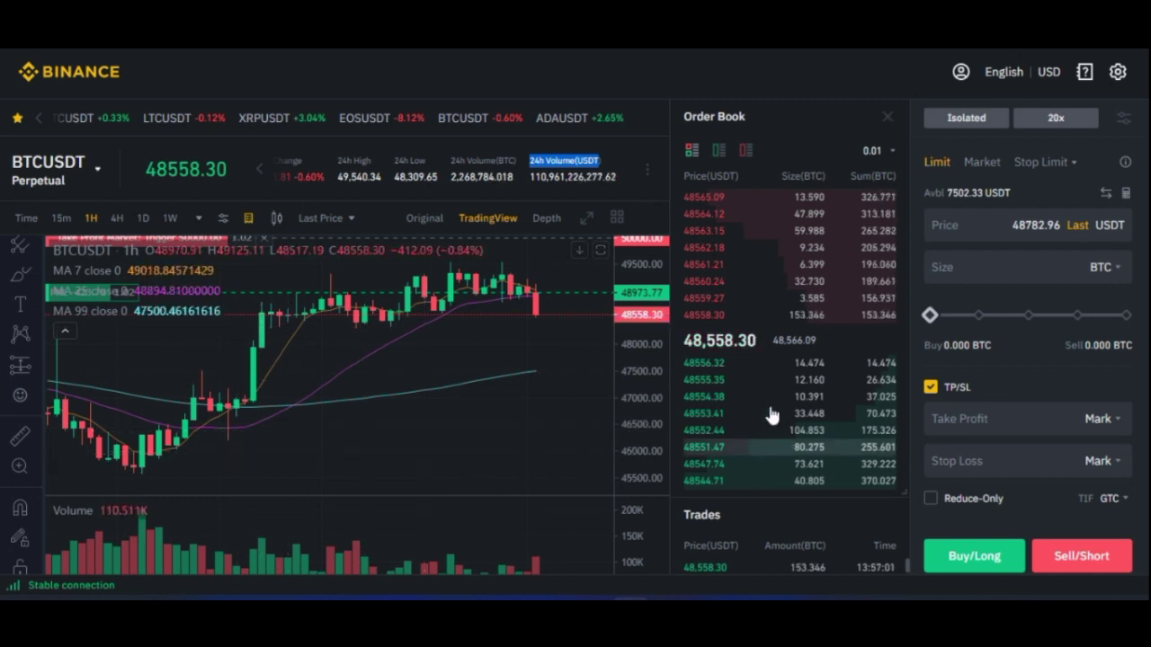
{"action": "scroll", "coordinate": [762, 405], "scroll_direction": "down", "scroll_amount": 1}
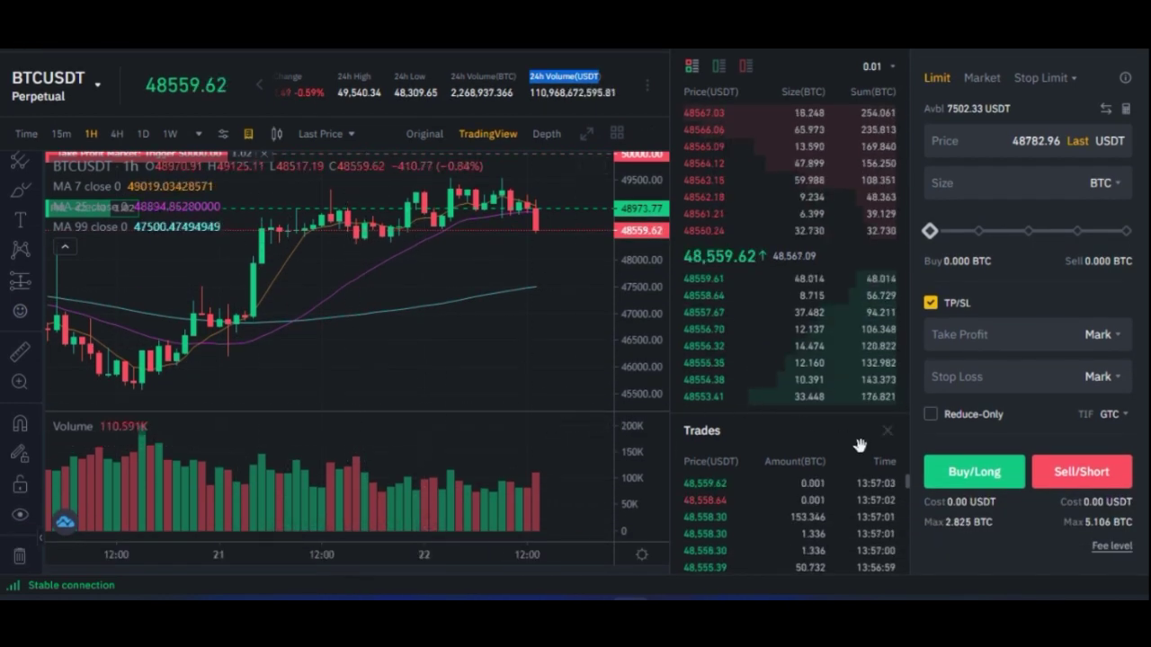
Step: Expand the BTCUSDT 1h chart with its MA lines to full screen
{"action": "scroll", "coordinate": [769, 409], "scroll_direction": "up", "scroll_amount": 1}
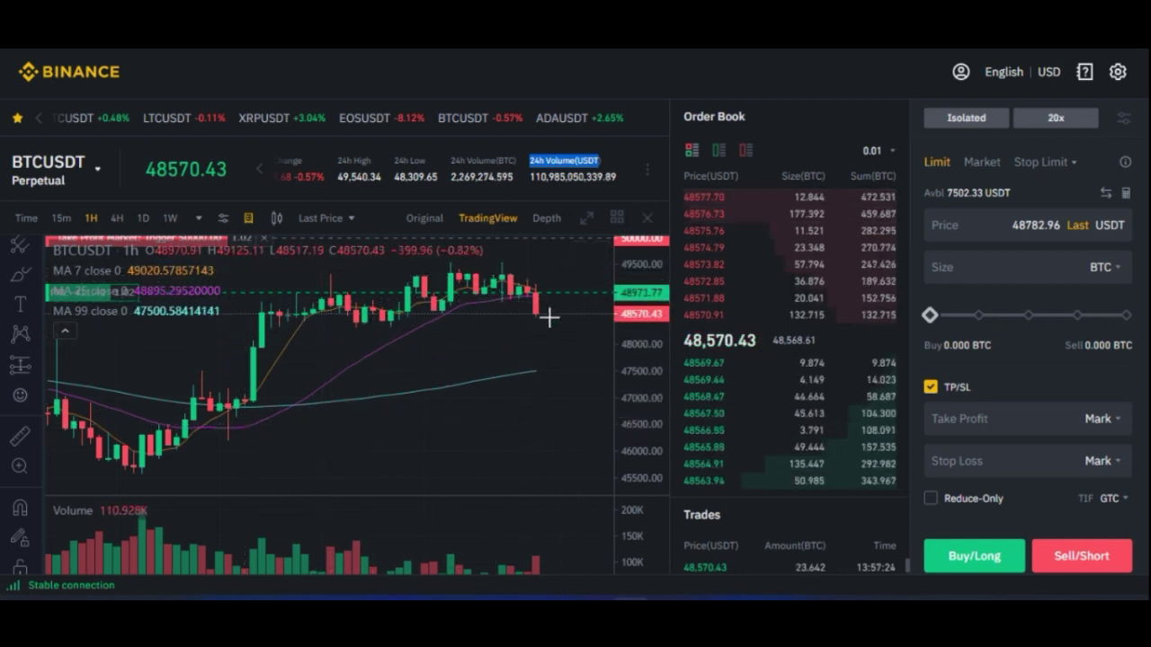
{"action": "left_click", "coordinate": [589, 220]}
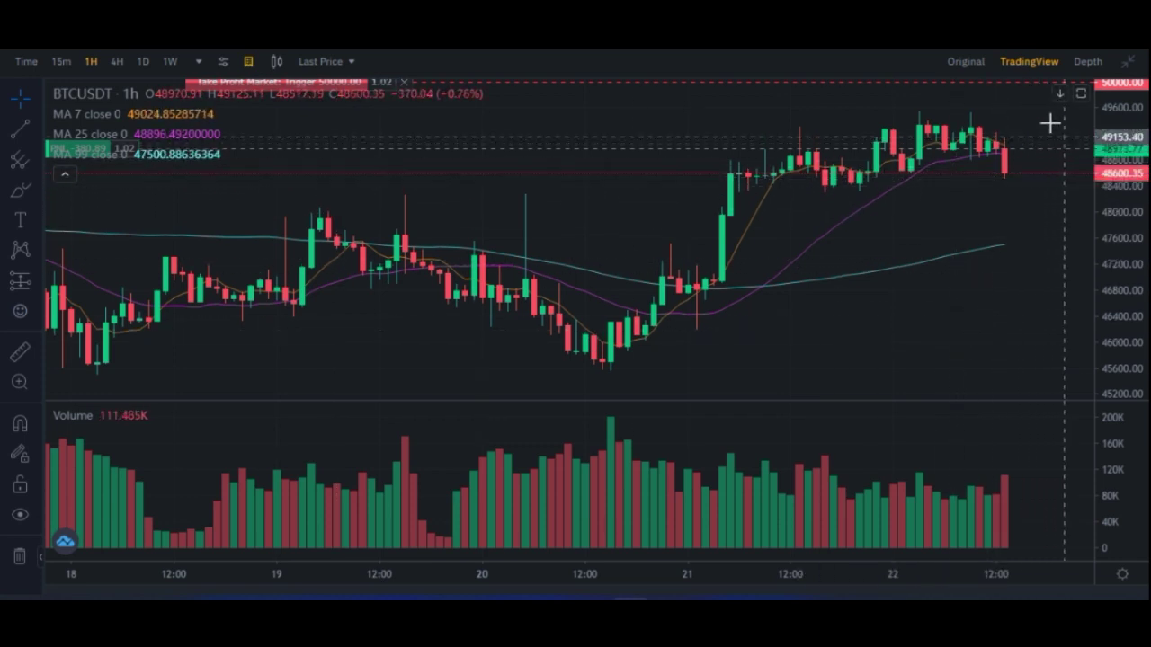
Step: Exit full-screen chart mode back to the order book and order form layout
{"action": "left_click", "coordinate": [1128, 62]}
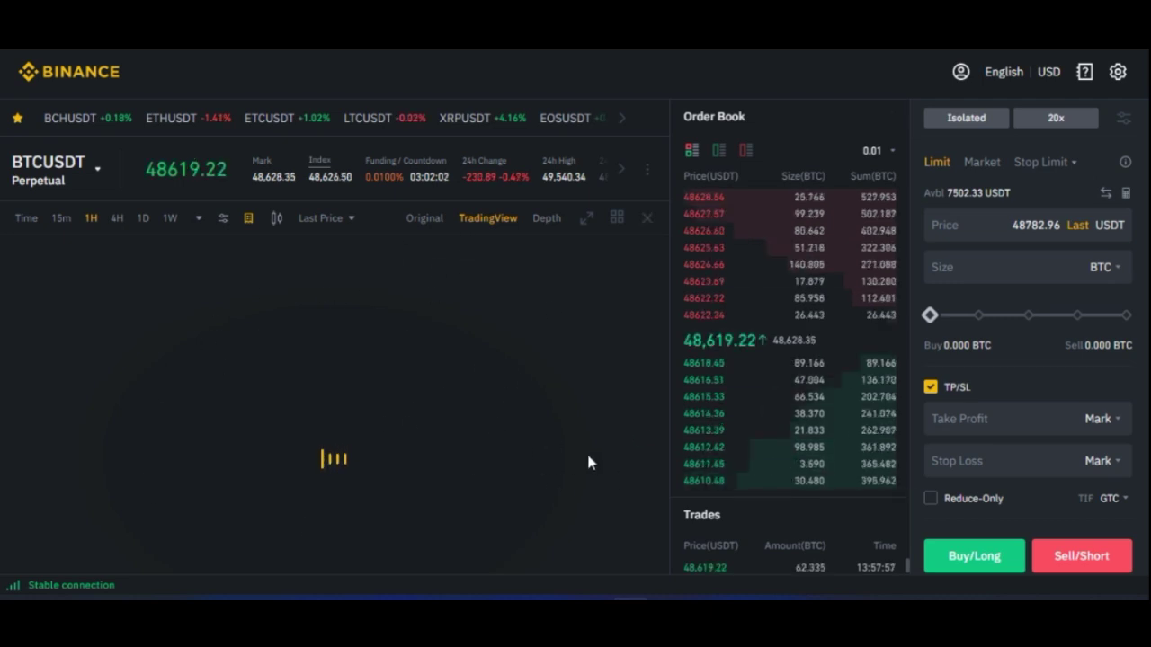
{"action": "scroll", "coordinate": [770, 377], "scroll_direction": "down", "scroll_amount": 3}
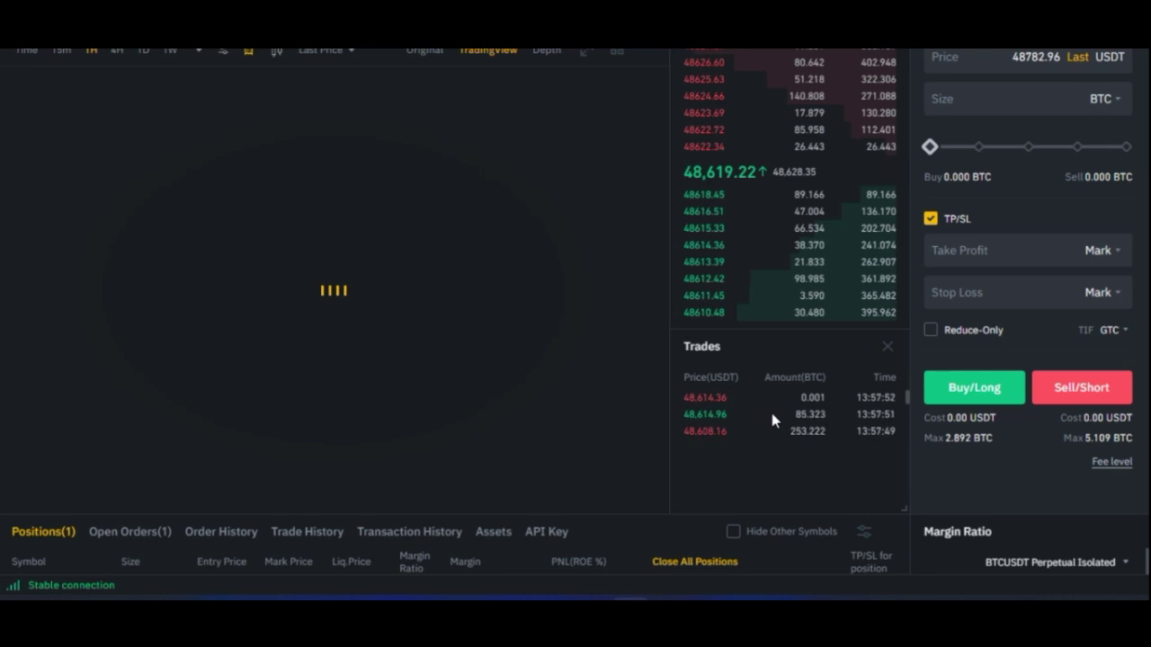
{"action": "scroll", "coordinate": [932, 333], "scroll_direction": "up", "scroll_amount": 3}
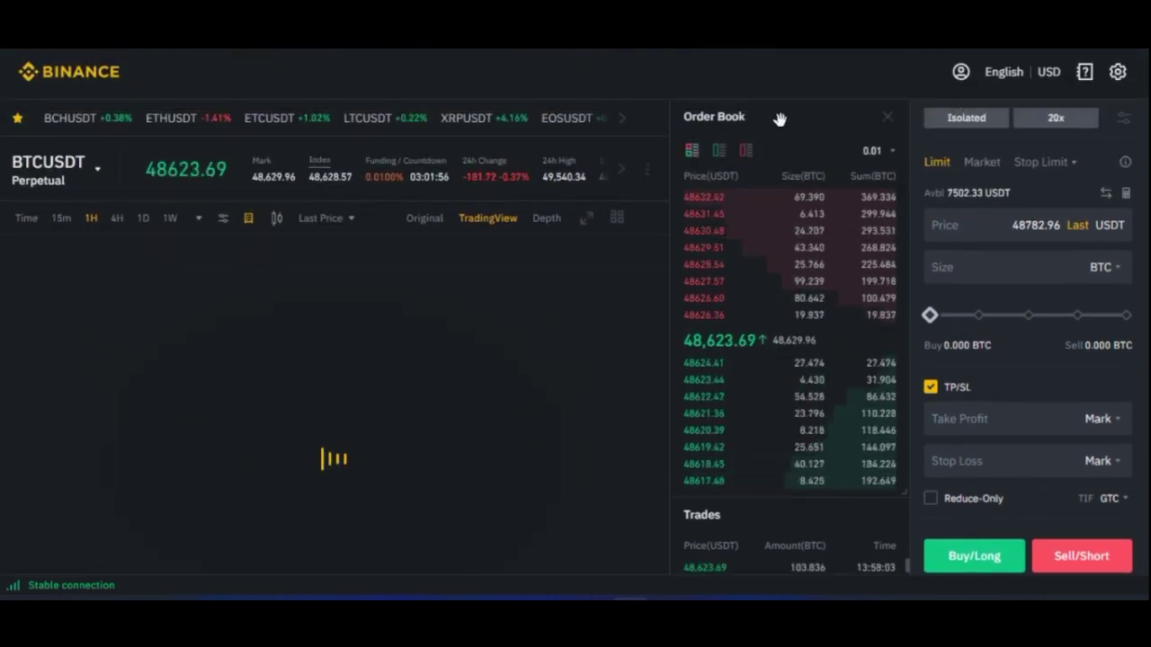
{"action": "left_click", "coordinate": [718, 153]}
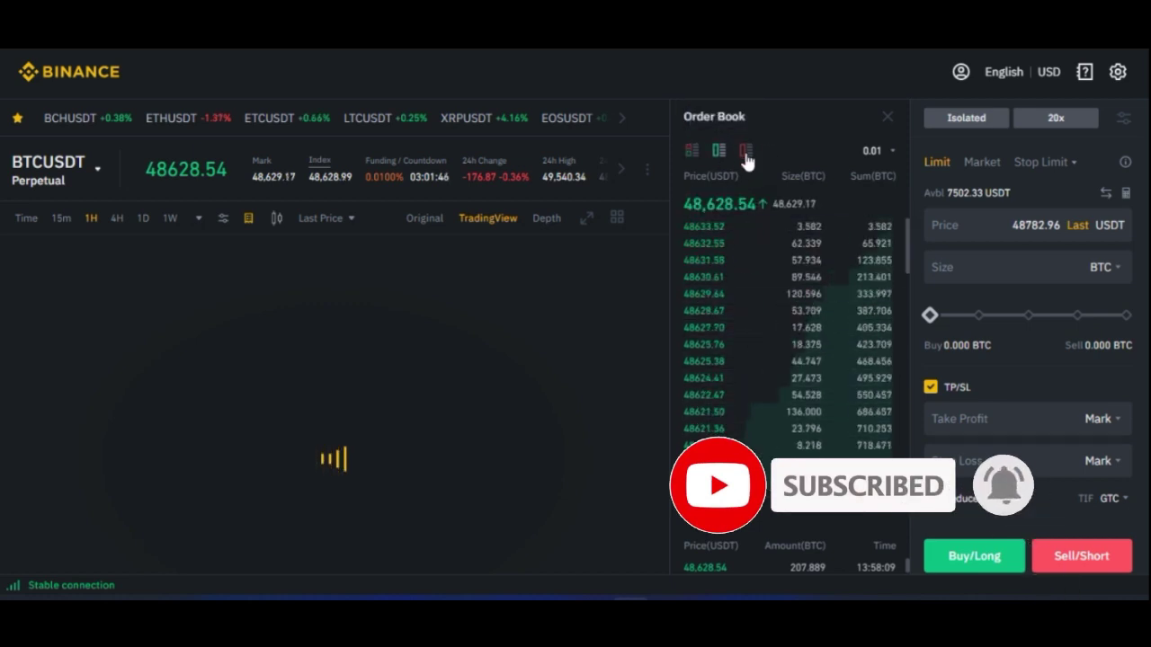
{"action": "left_click", "coordinate": [746, 151]}
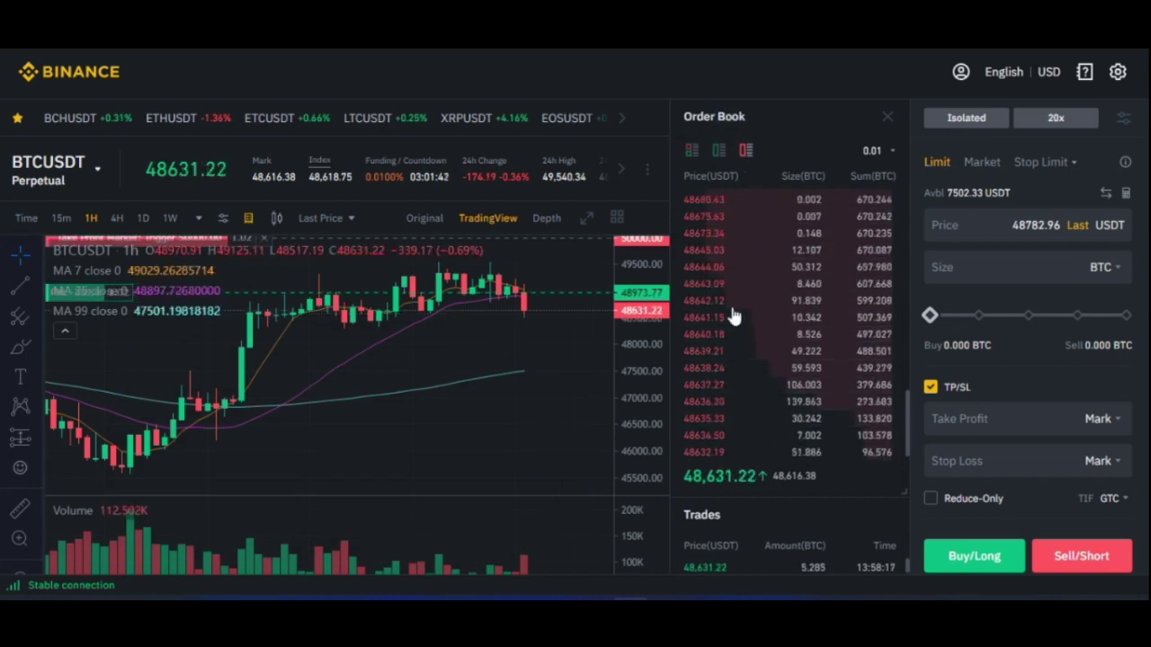
{"action": "left_click", "coordinate": [691, 151]}
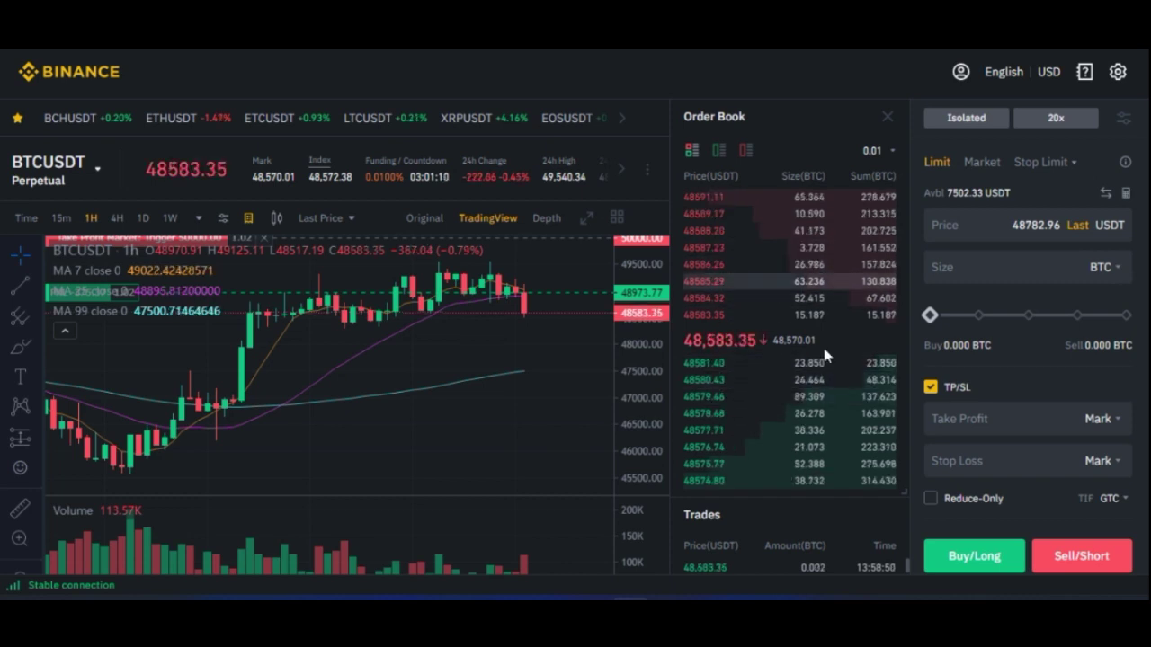
{"action": "left_click", "coordinate": [978, 433]}
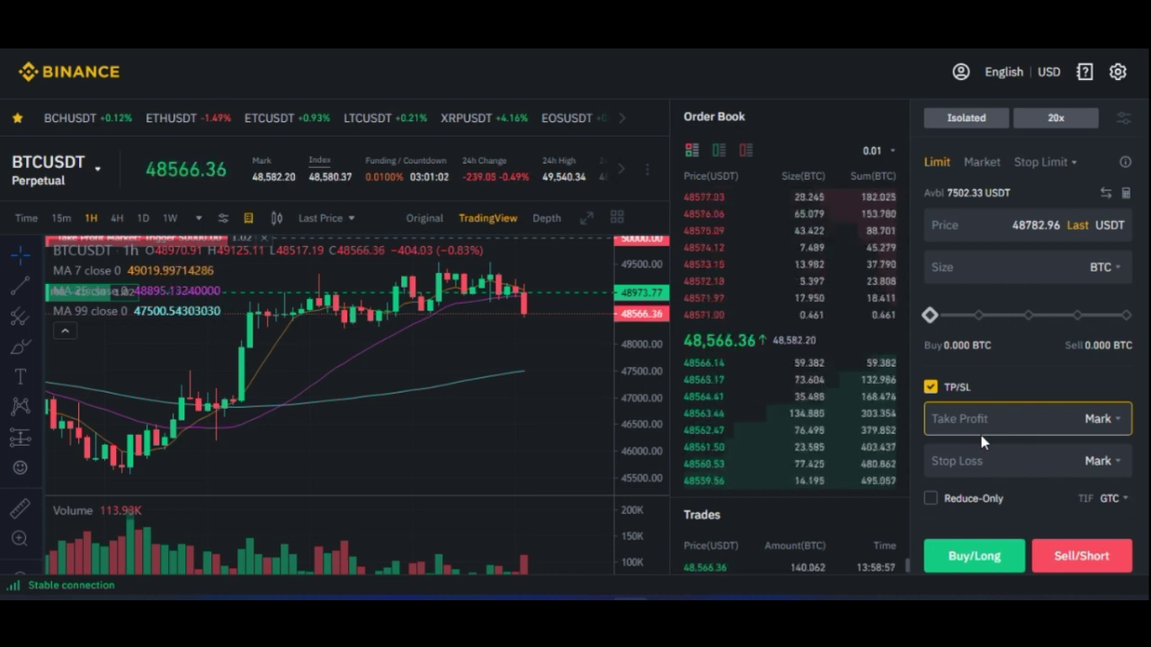
{"action": "left_click", "coordinate": [859, 261]}
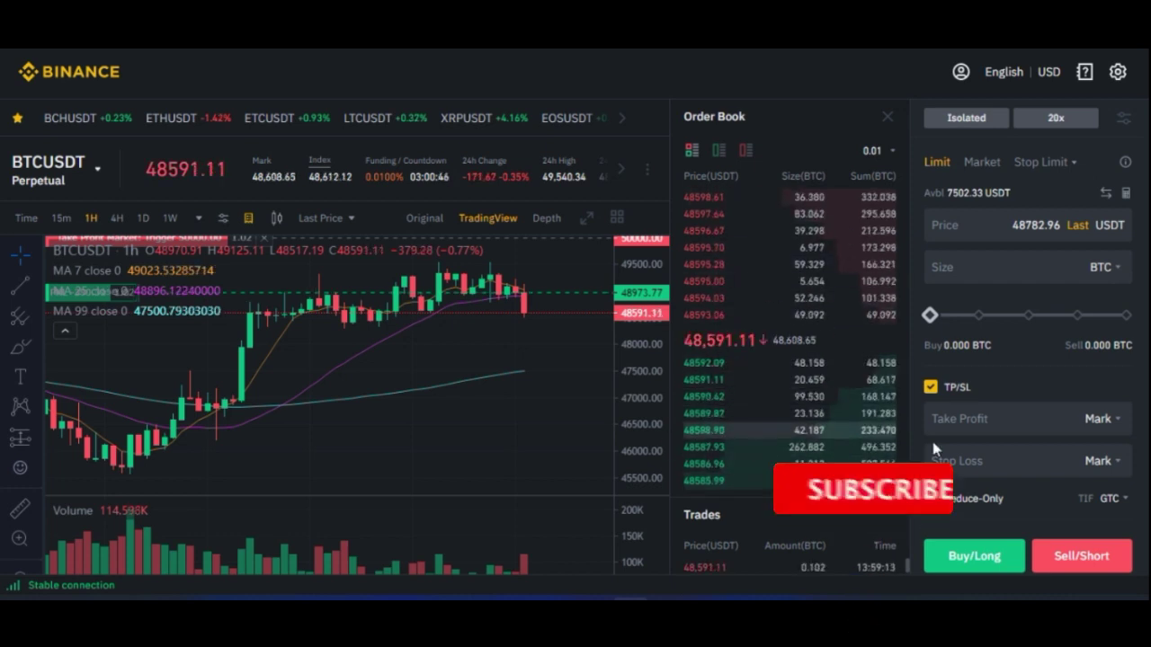
{"action": "scroll", "coordinate": [794, 310], "scroll_direction": "down", "scroll_amount": 2}
{"action": "scroll", "coordinate": [795, 310], "scroll_direction": "down", "scroll_amount": 1}
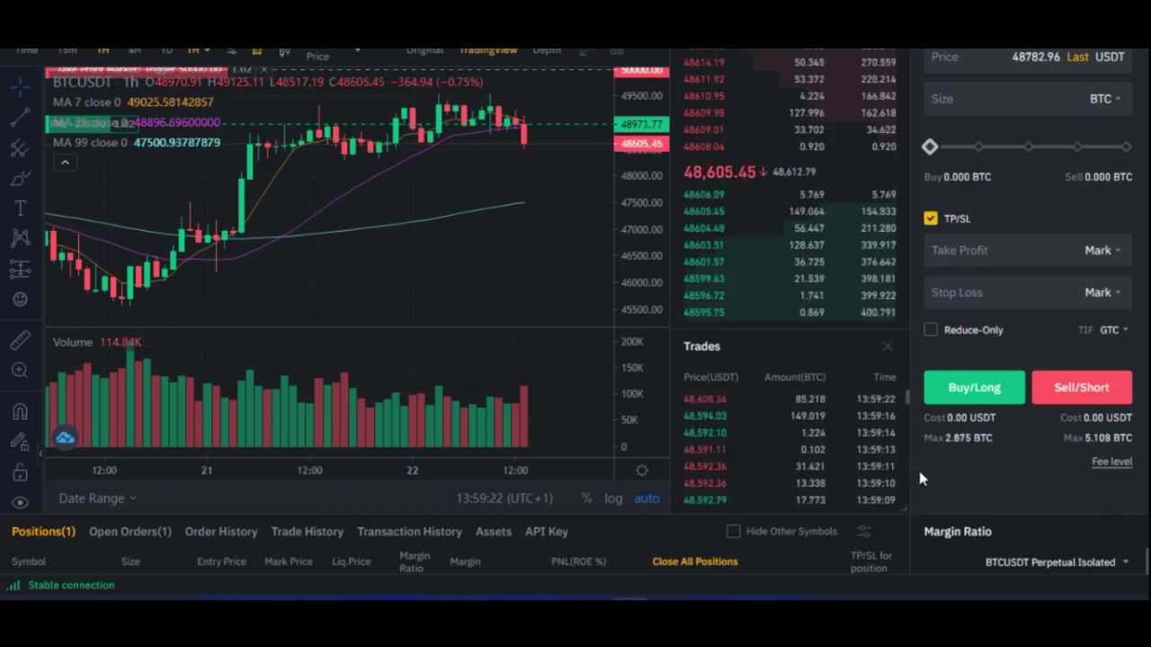
{"action": "scroll", "coordinate": [1024, 475], "scroll_direction": "up", "scroll_amount": 2}
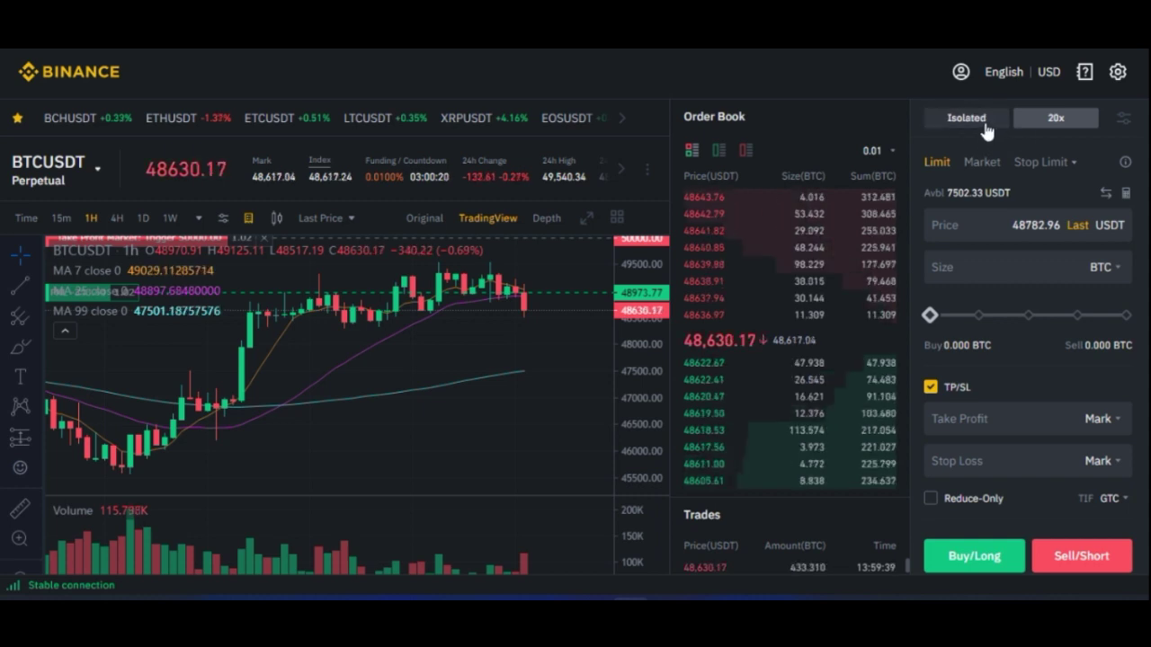
{"action": "left_click", "coordinate": [986, 129]}
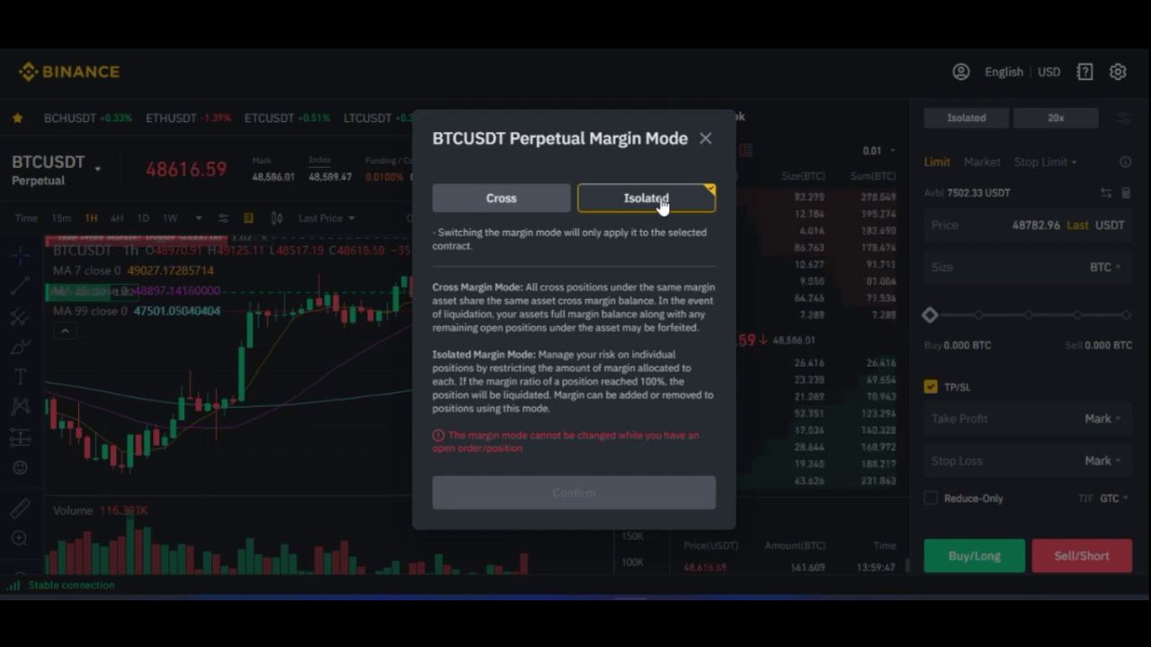
{"action": "left_click", "coordinate": [514, 201]}
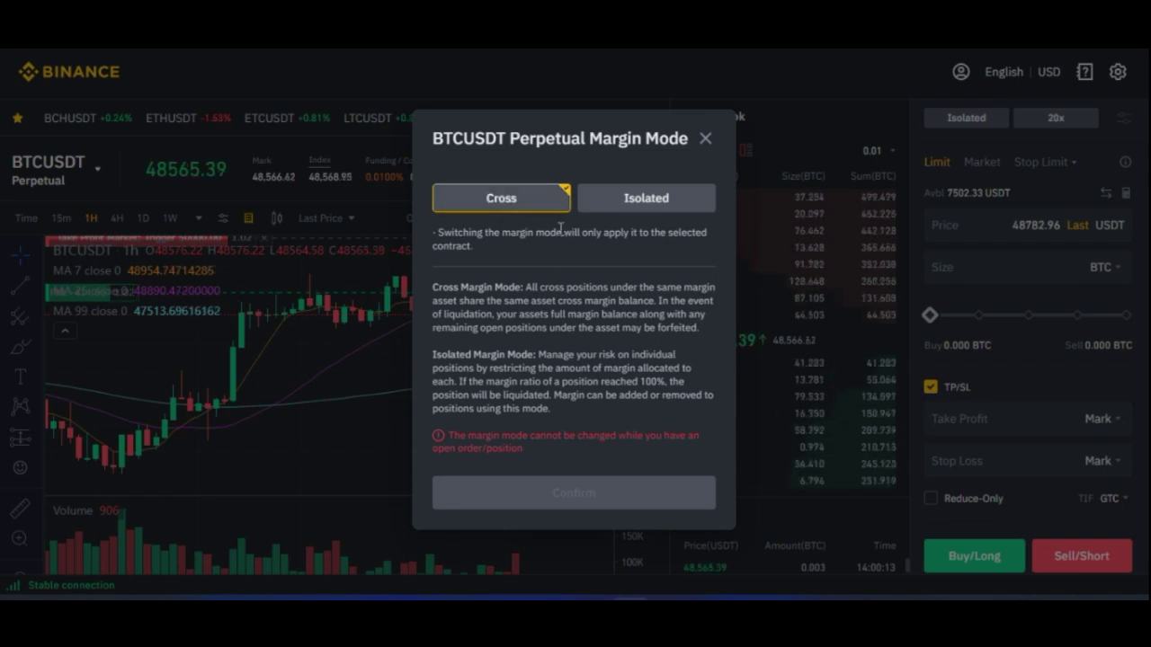
{"action": "left_click", "coordinate": [651, 216]}
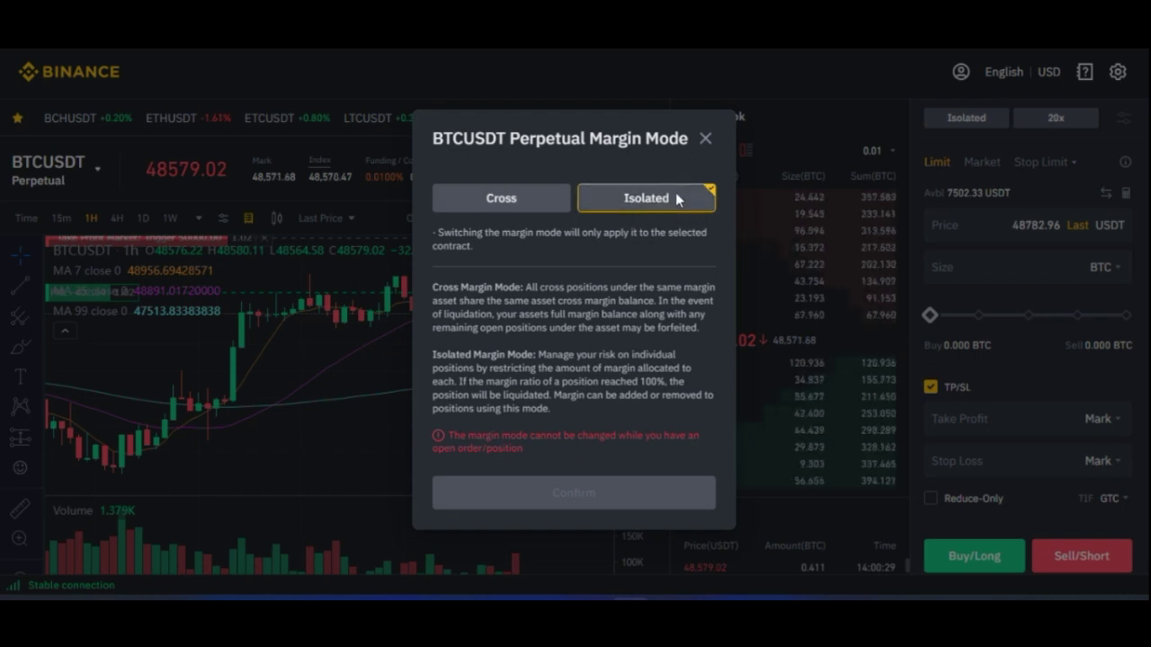
{"action": "left_click", "coordinate": [705, 140]}
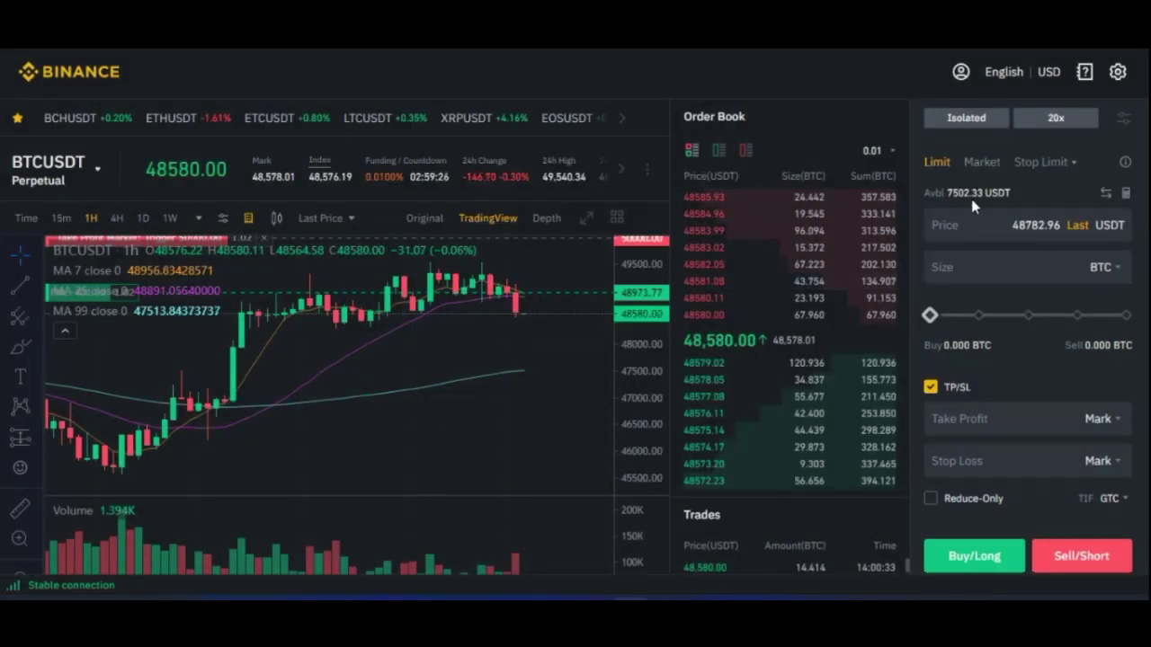
{"action": "left_click", "coordinate": [1074, 122]}
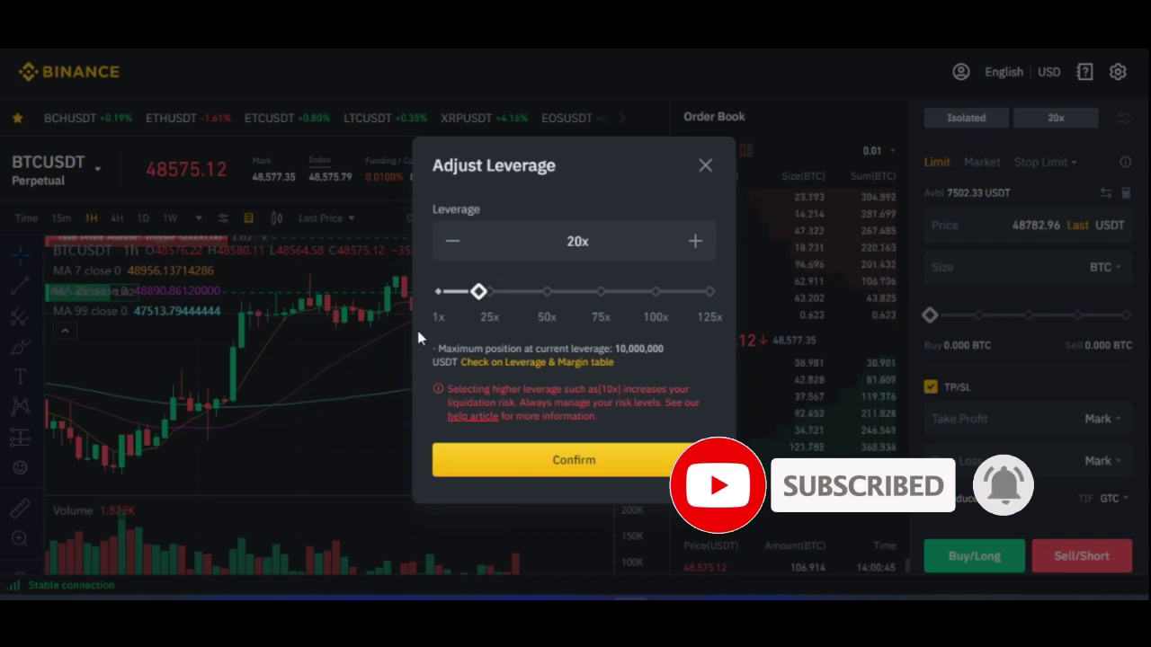
{"action": "mouse_move", "coordinate": [479, 291]}
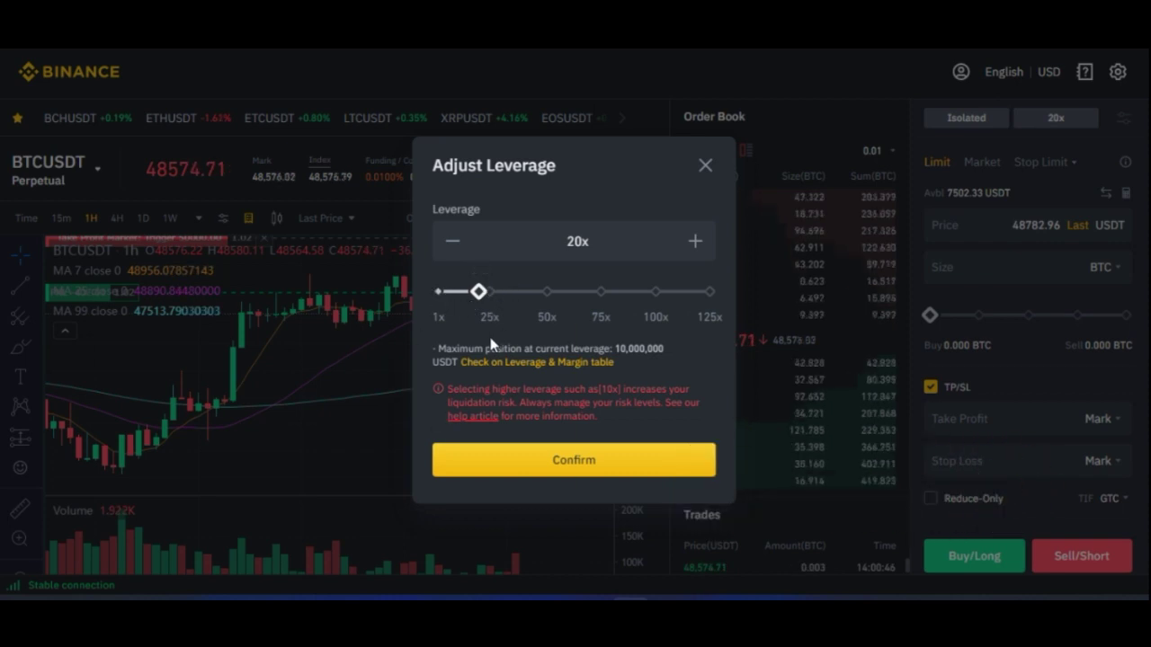
{"action": "left_click", "coordinate": [588, 463]}
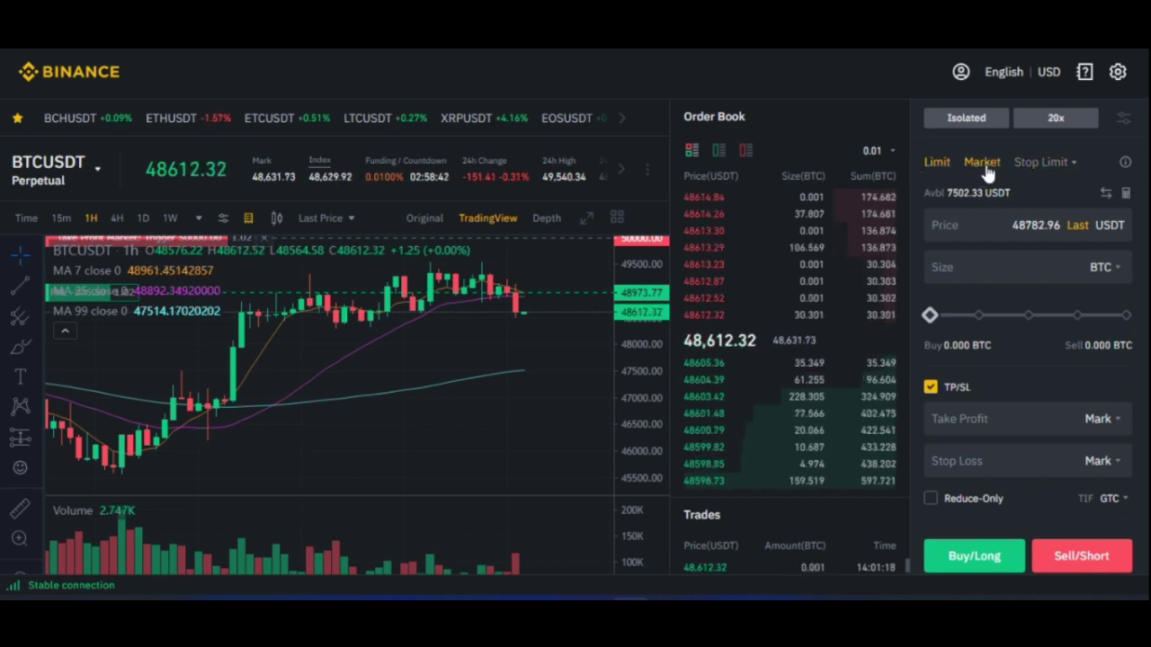
{"action": "mouse_move", "coordinate": [1074, 171]}
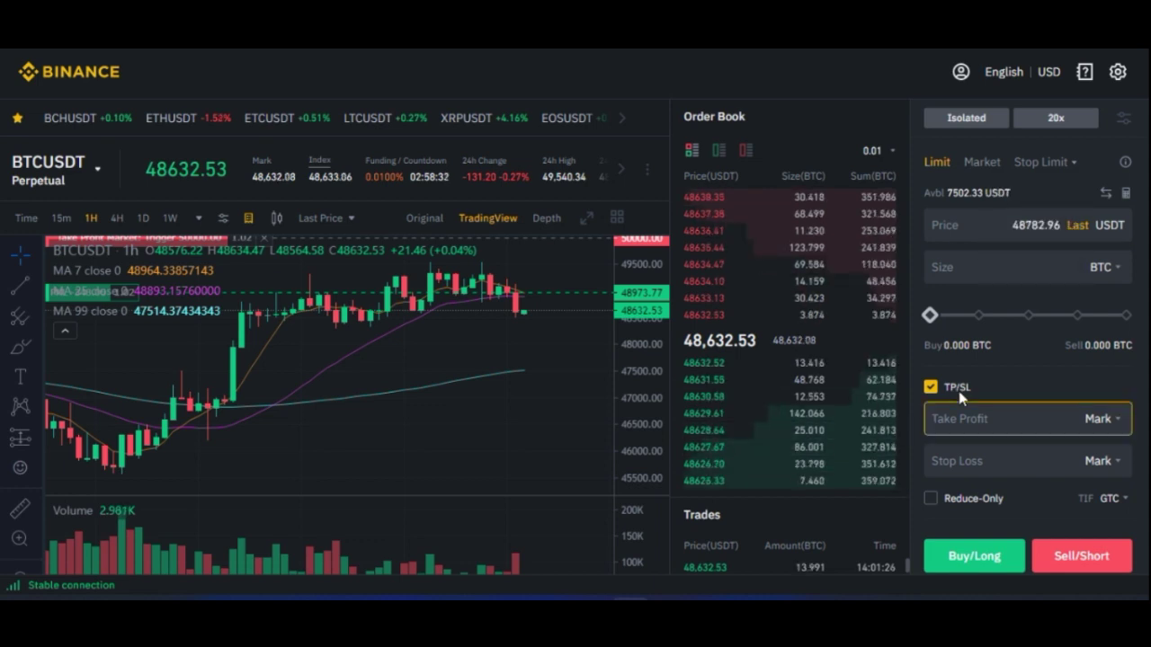
{"action": "left_click", "coordinate": [983, 164]}
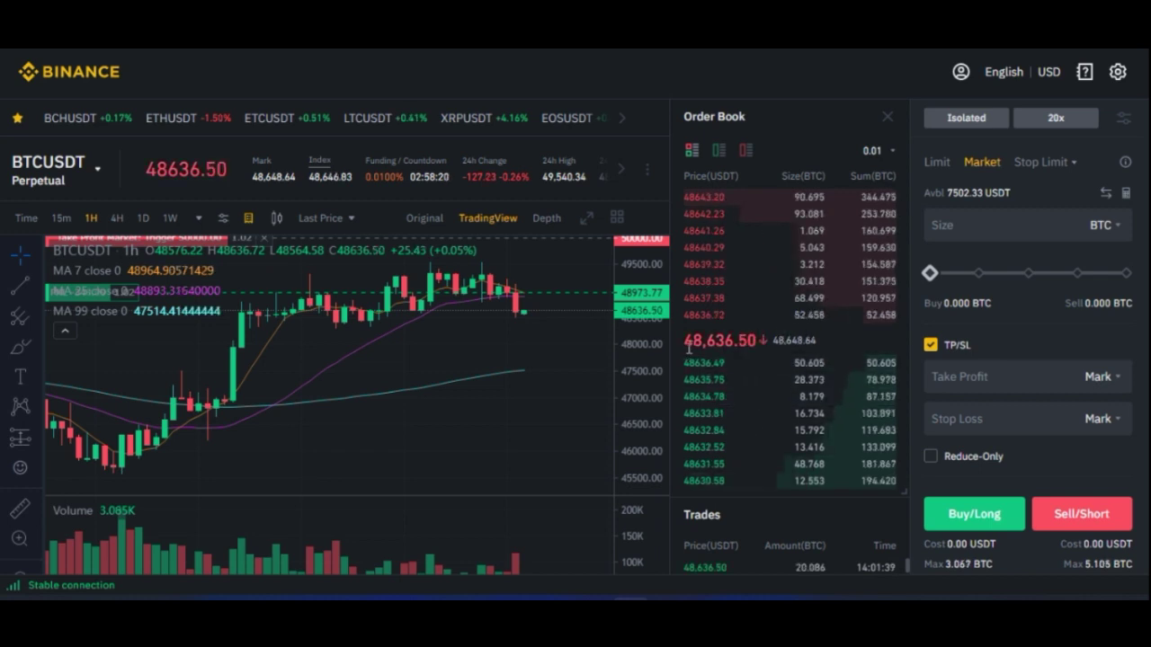
{"action": "left_click_drag", "start_coordinate": [685, 342], "coordinate": [734, 342]}
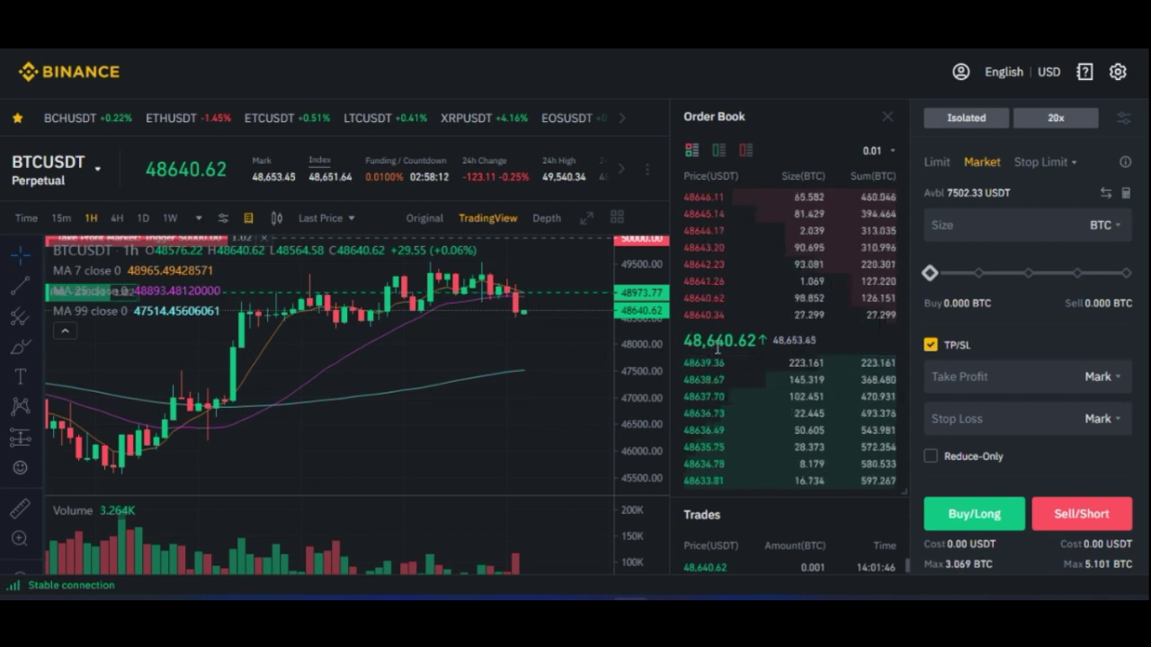
{"action": "left_click", "coordinate": [937, 164]}
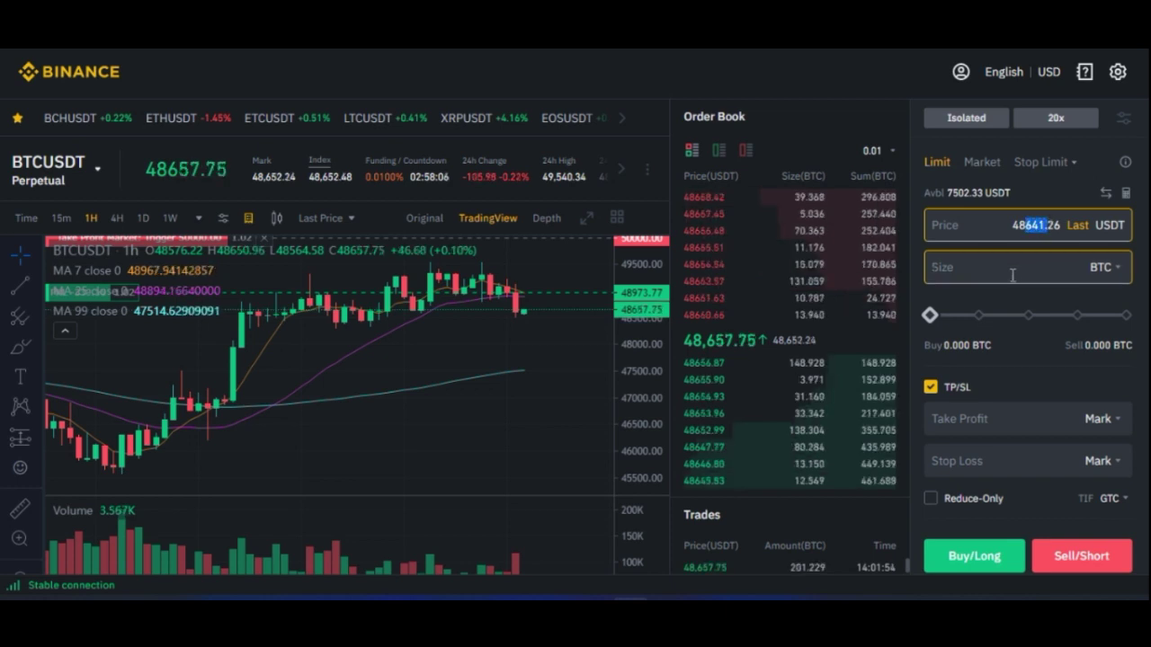
Step: Enter a 49000 USDT limit price and a 1 BTC size, after briefly trying 200 USDT
{"action": "left_click_drag", "start_coordinate": [1013, 224], "coordinate": [1048, 218]}
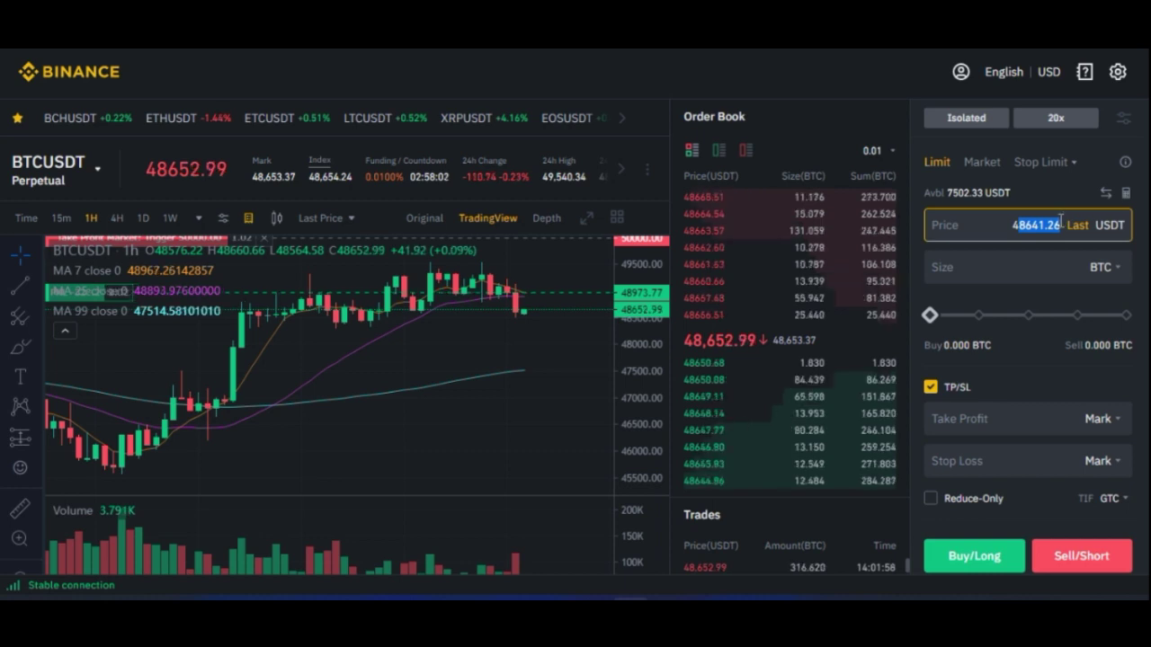
{"action": "type", "text": "49000"}
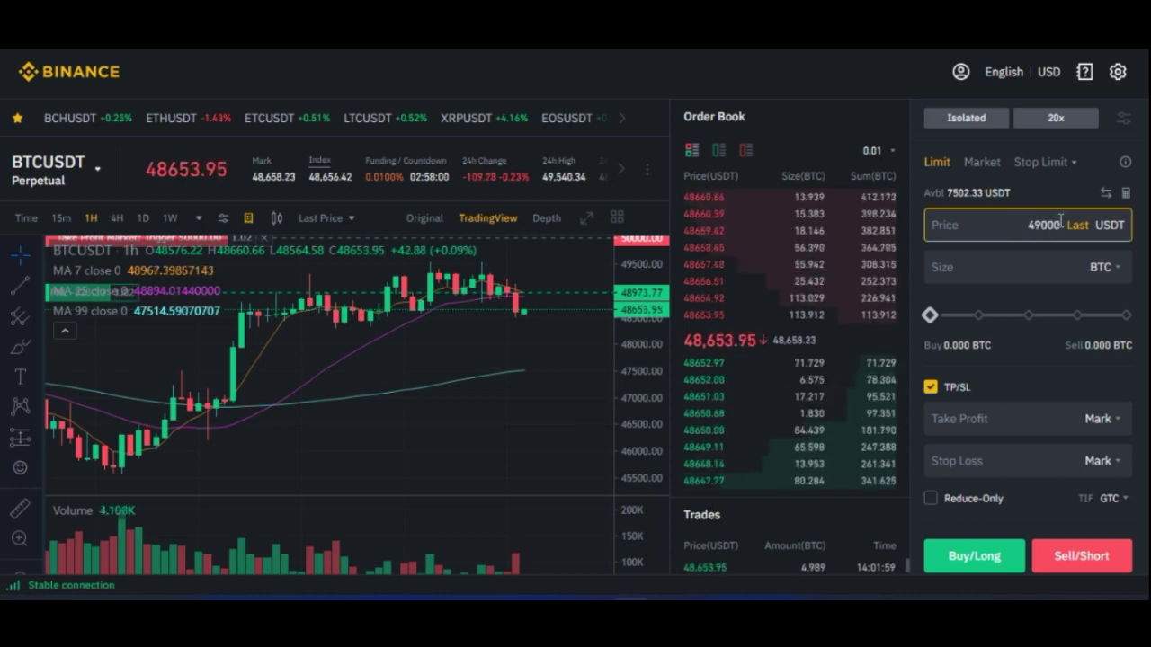
{"action": "left_click", "coordinate": [1113, 310]}
{"action": "left_click", "coordinate": [979, 275]}
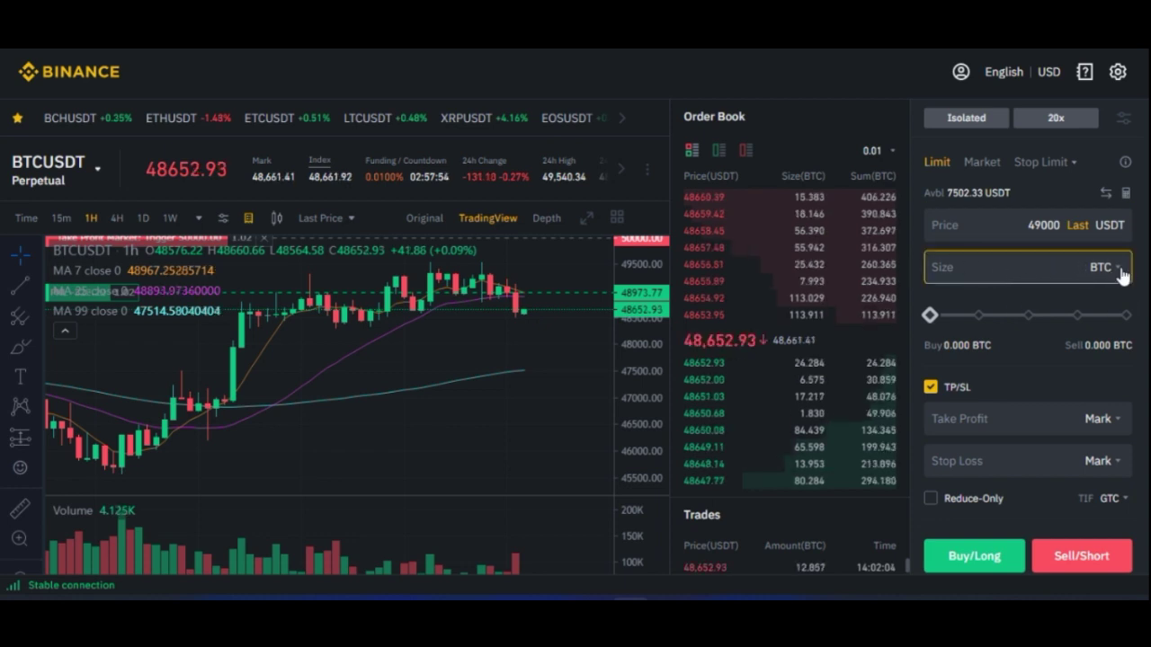
{"action": "left_click", "coordinate": [1115, 299]}
{"action": "left_click", "coordinate": [985, 274]}
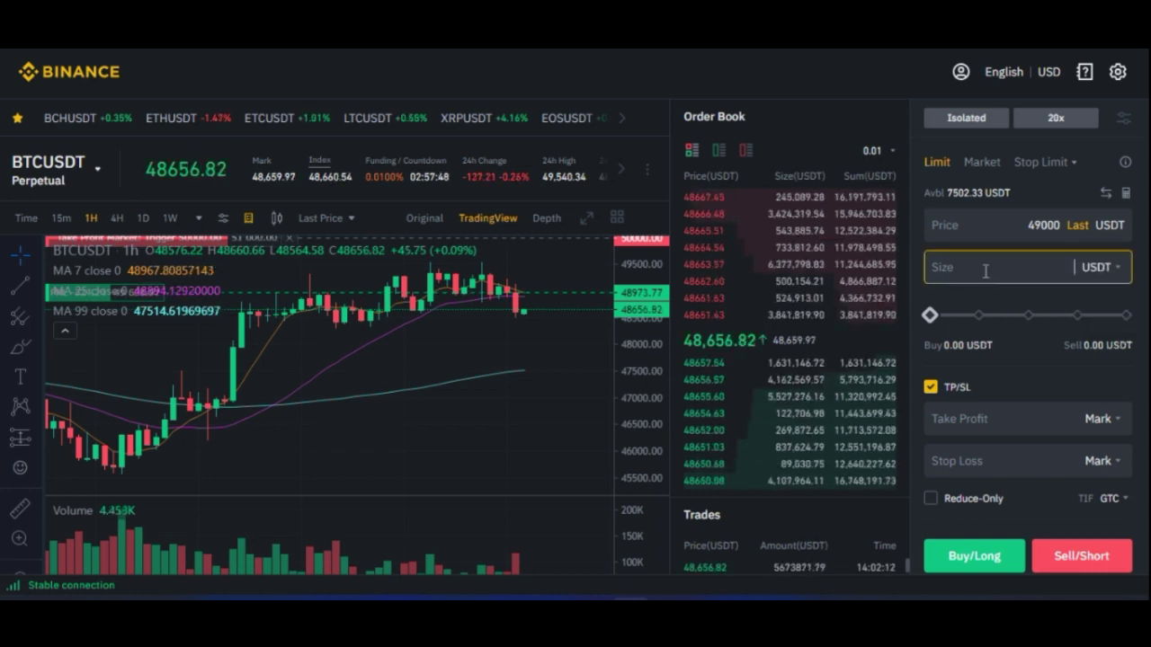
{"action": "type", "text": "200"}
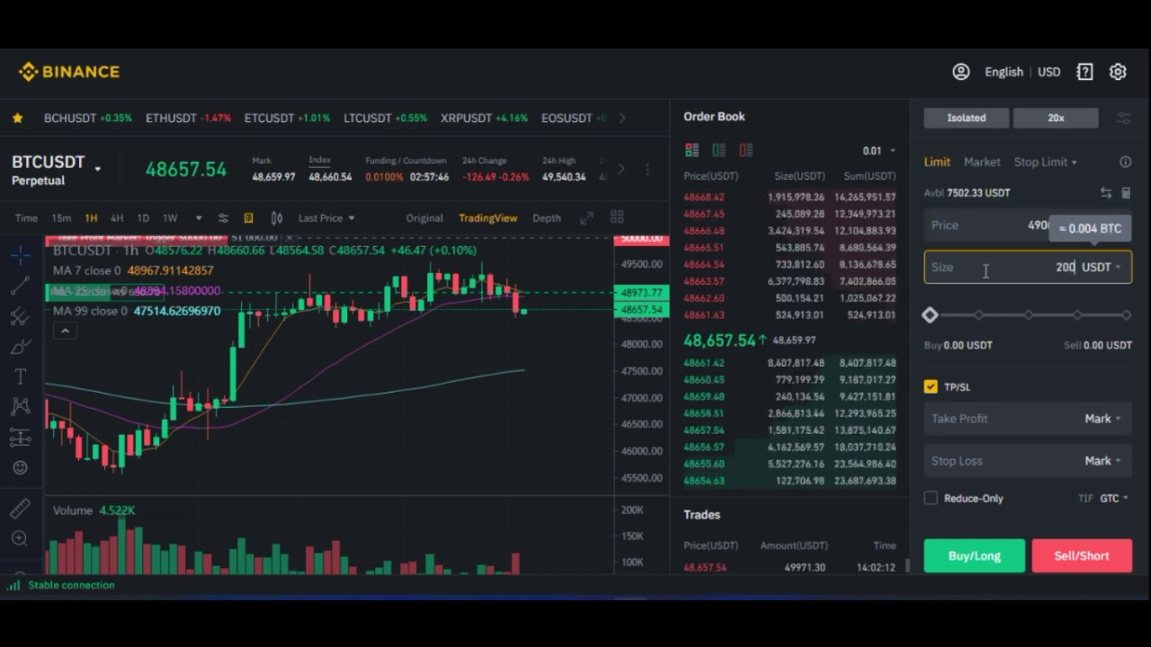
{"action": "left_click", "coordinate": [1082, 283]}
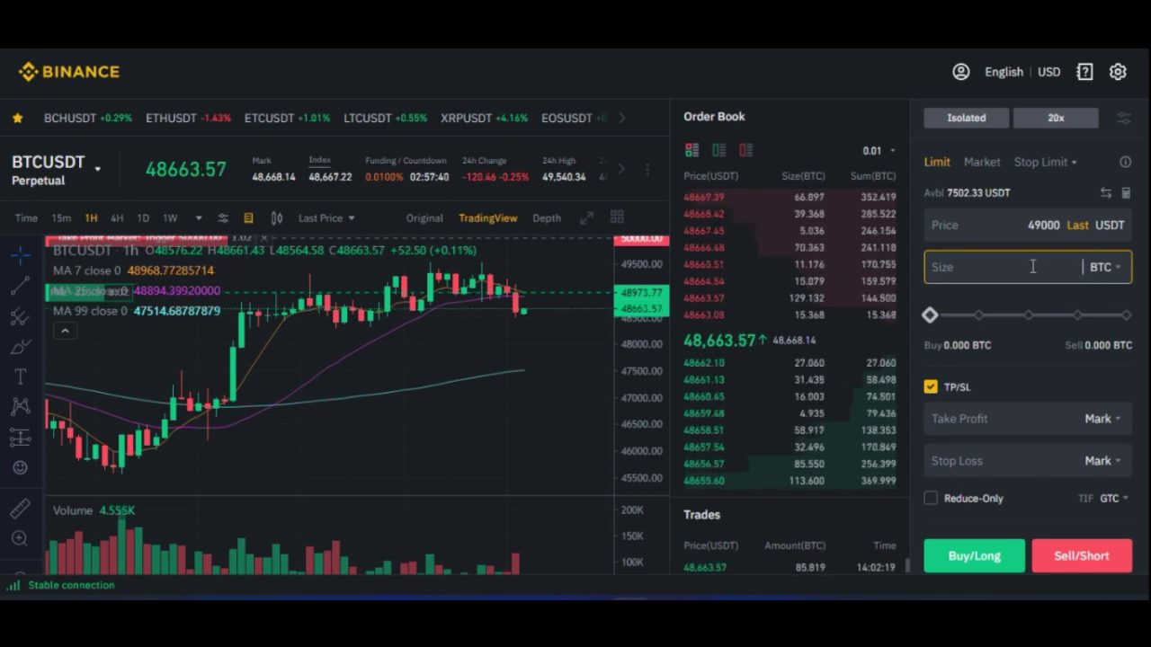
{"action": "type", "text": "1"}
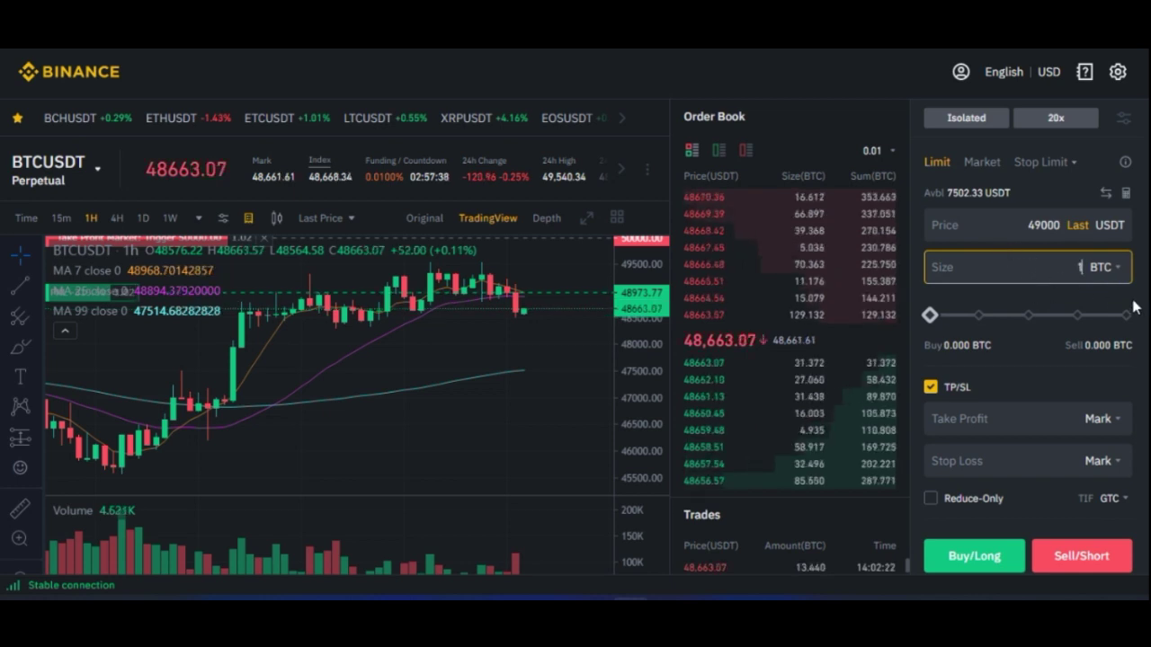
{"action": "scroll", "coordinate": [1089, 411], "scroll_direction": "down", "scroll_amount": 3}
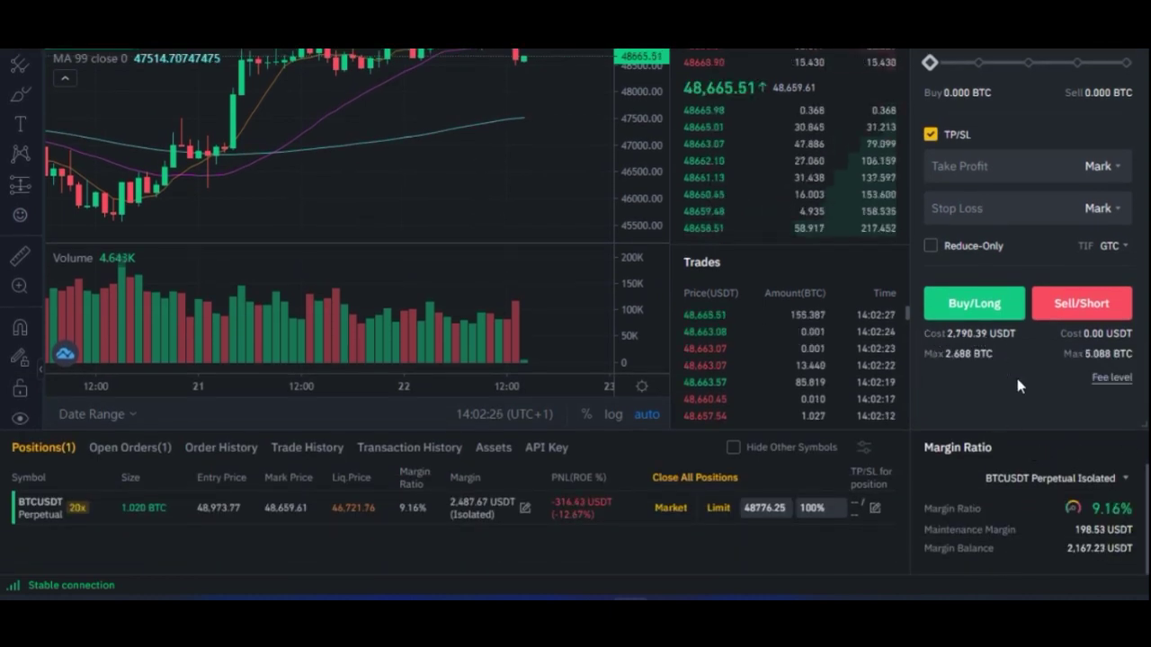
{"action": "scroll", "coordinate": [1025, 409], "scroll_direction": "up", "scroll_amount": 3}
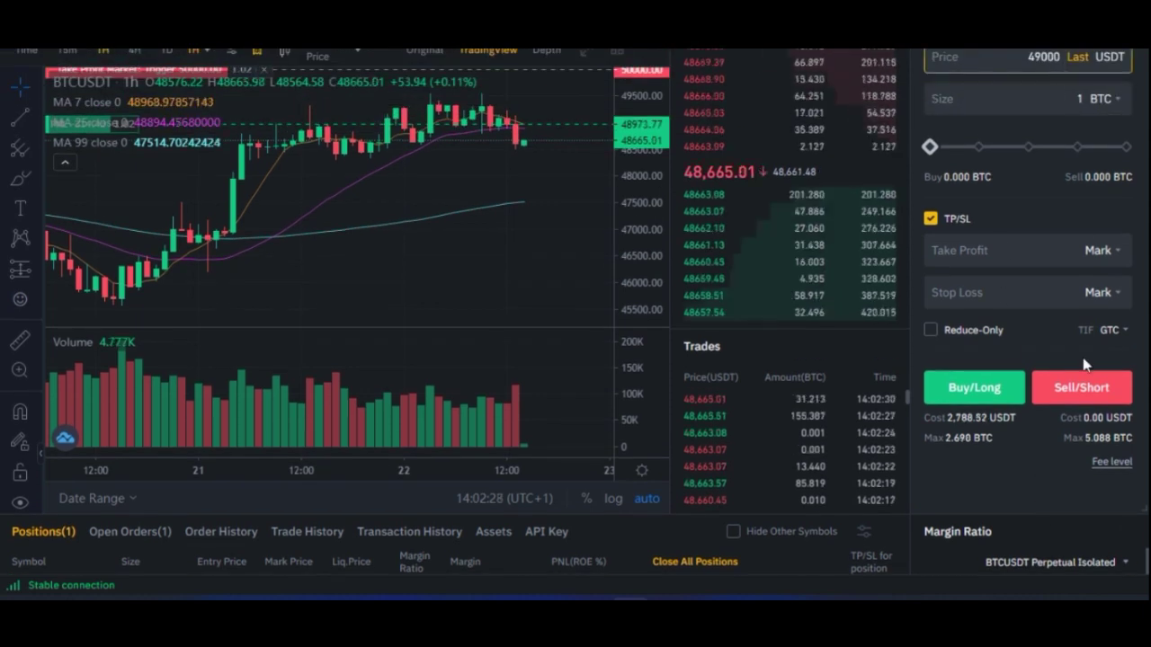
{"action": "scroll", "coordinate": [944, 445], "scroll_direction": "down", "scroll_amount": 2}
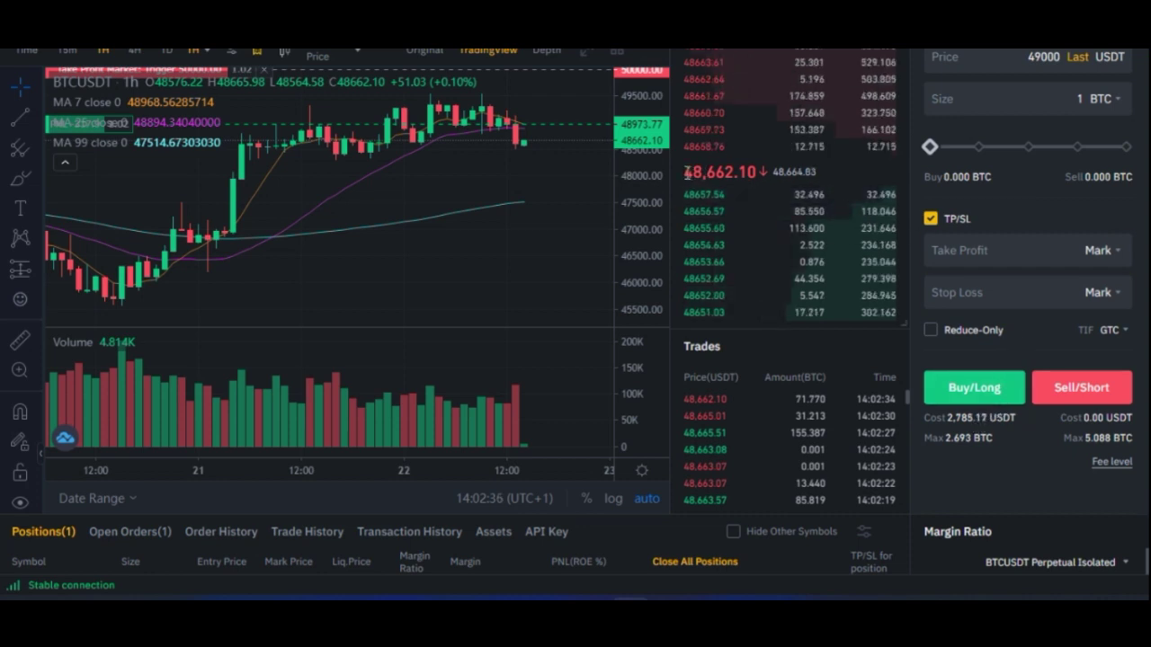
{"action": "left_click_drag", "start_coordinate": [686, 172], "coordinate": [726, 170]}
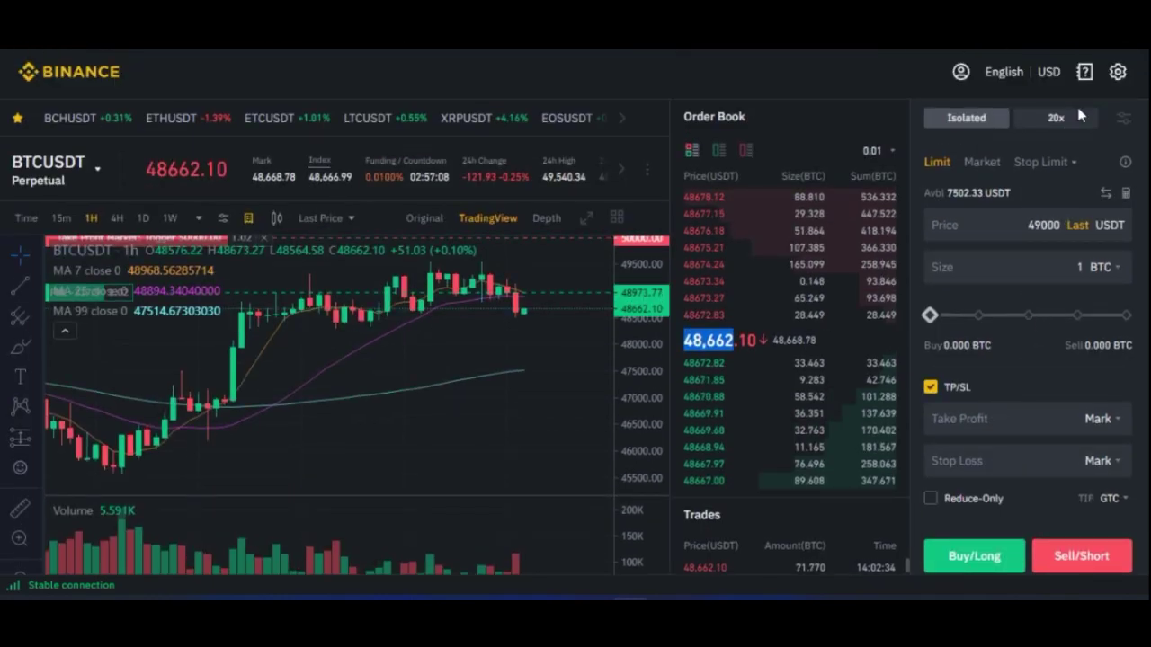
Step: Raise the BTCUSDT leverage from 20x to 100x and confirm it
{"action": "left_click", "coordinate": [1056, 118]}
{"action": "left_click_drag", "start_coordinate": [478, 292], "coordinate": [655, 291]}
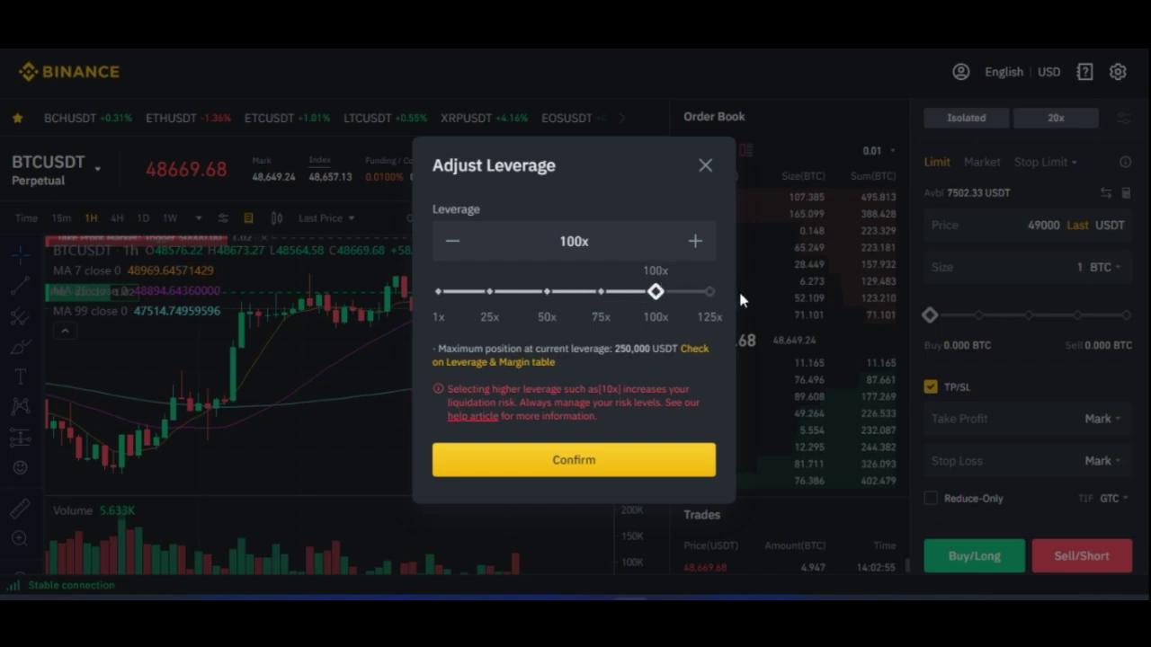
{"action": "left_click", "coordinate": [738, 289]}
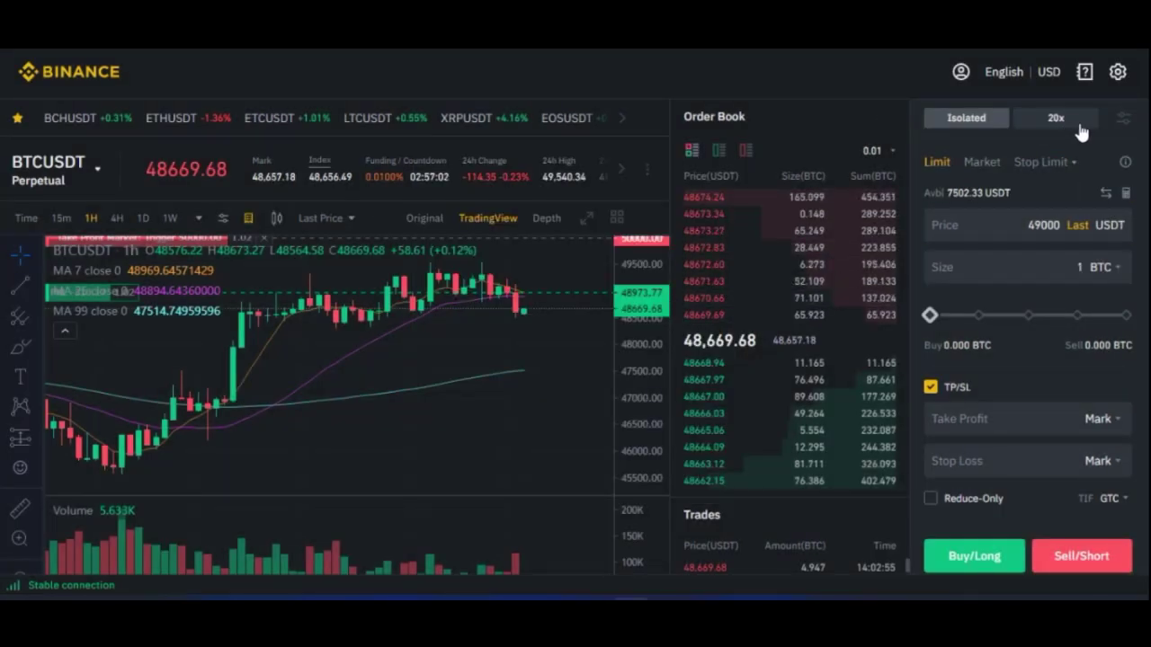
{"action": "left_click", "coordinate": [1057, 125]}
{"action": "left_click", "coordinate": [656, 310]}
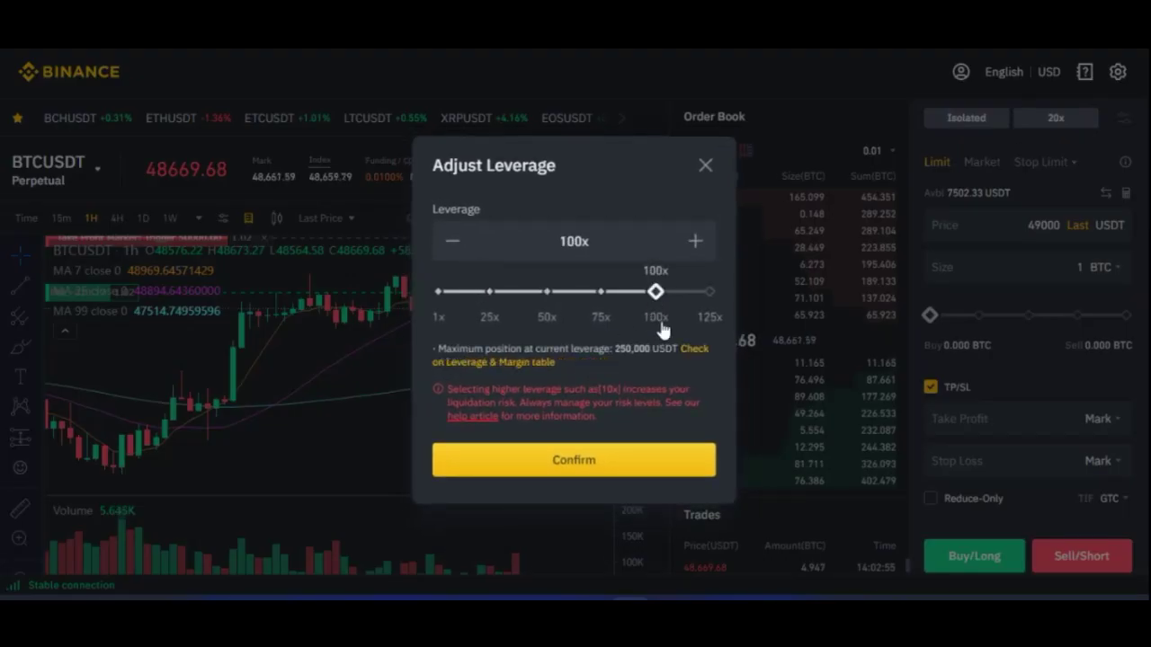
{"action": "left_click", "coordinate": [614, 468]}
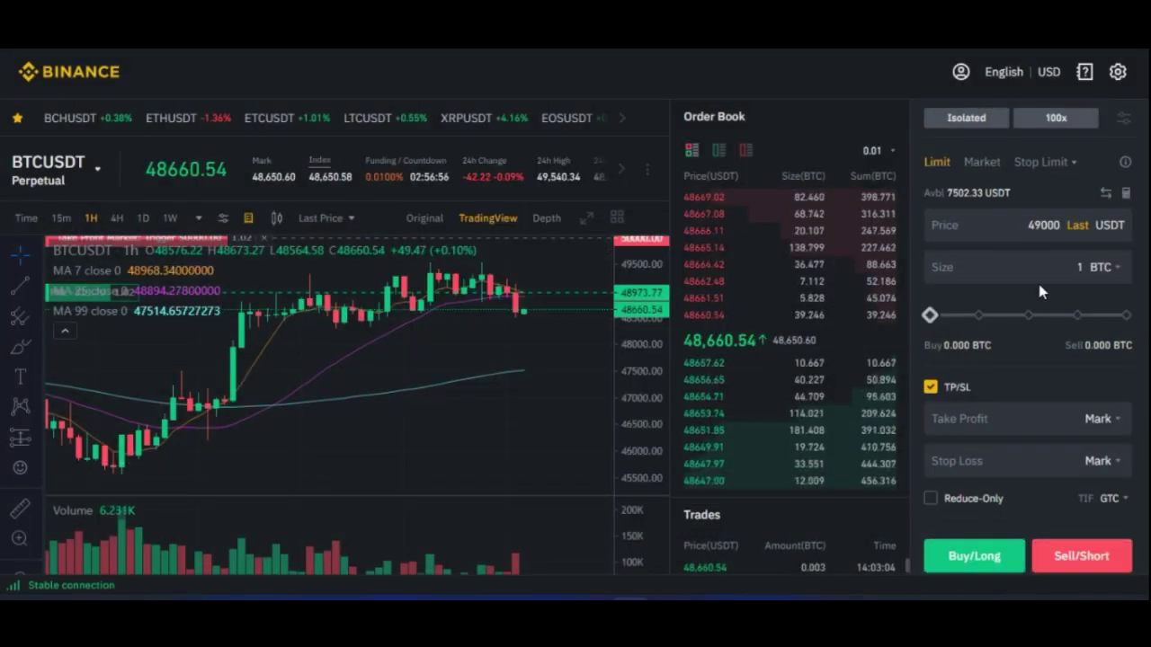
Step: Try placing a BTCUSDT long order at 100x leverage
{"action": "scroll", "coordinate": [953, 386], "scroll_direction": "down", "scroll_amount": 2}
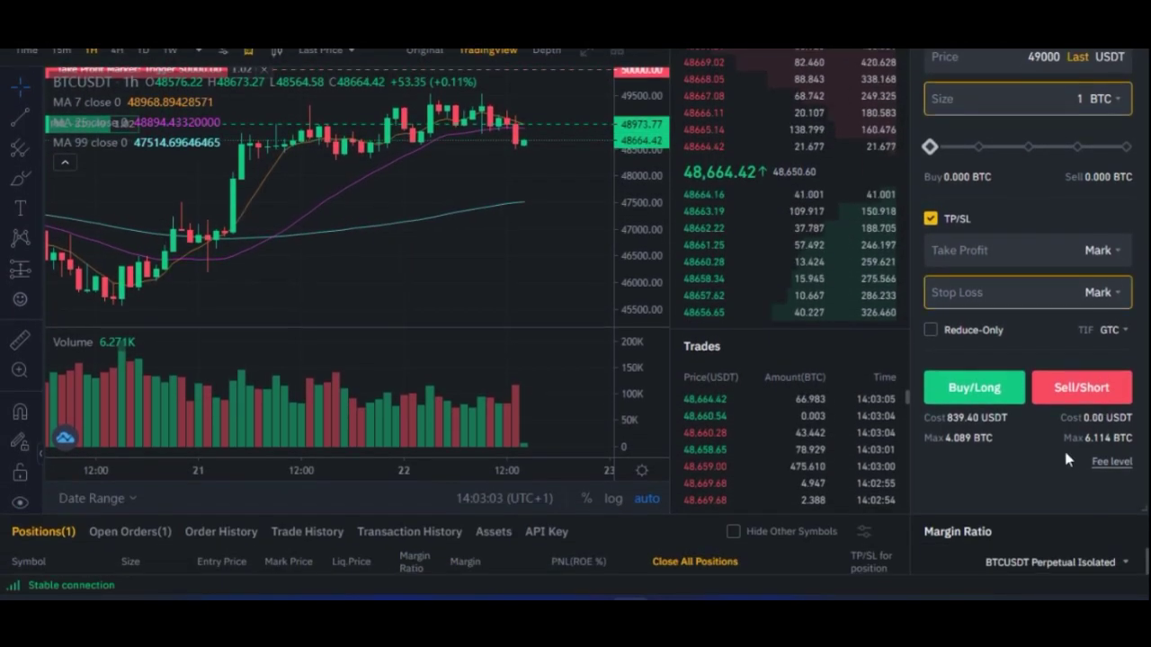
{"action": "left_click", "coordinate": [1001, 482]}
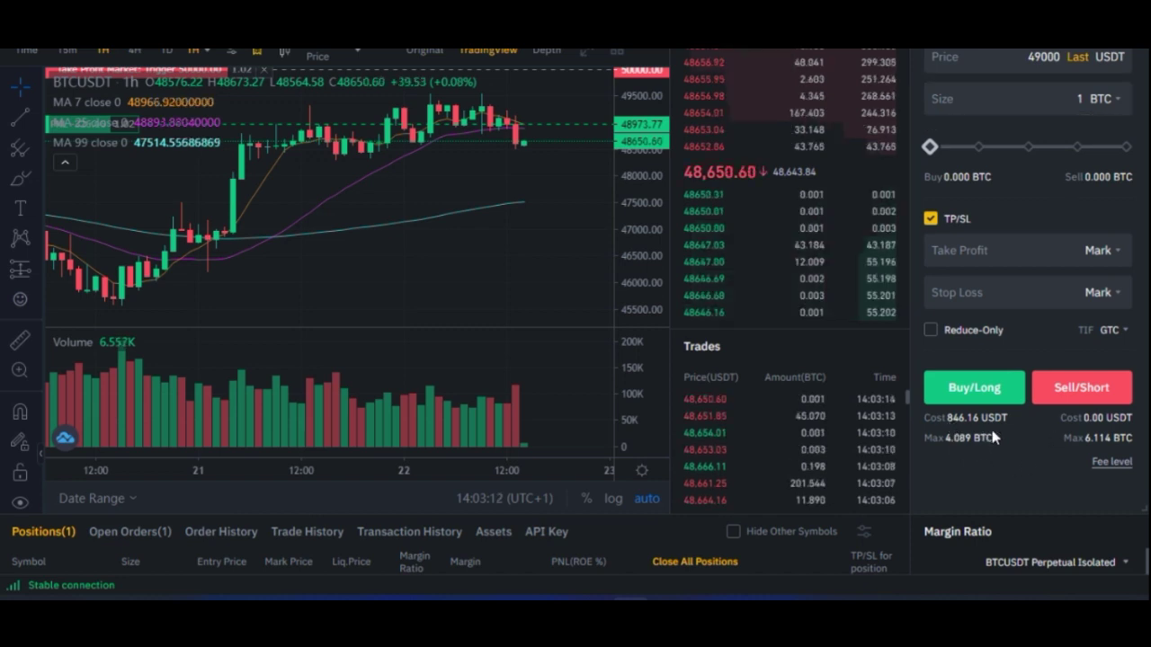
{"action": "scroll", "coordinate": [1025, 292], "scroll_direction": "up", "scroll_amount": 2}
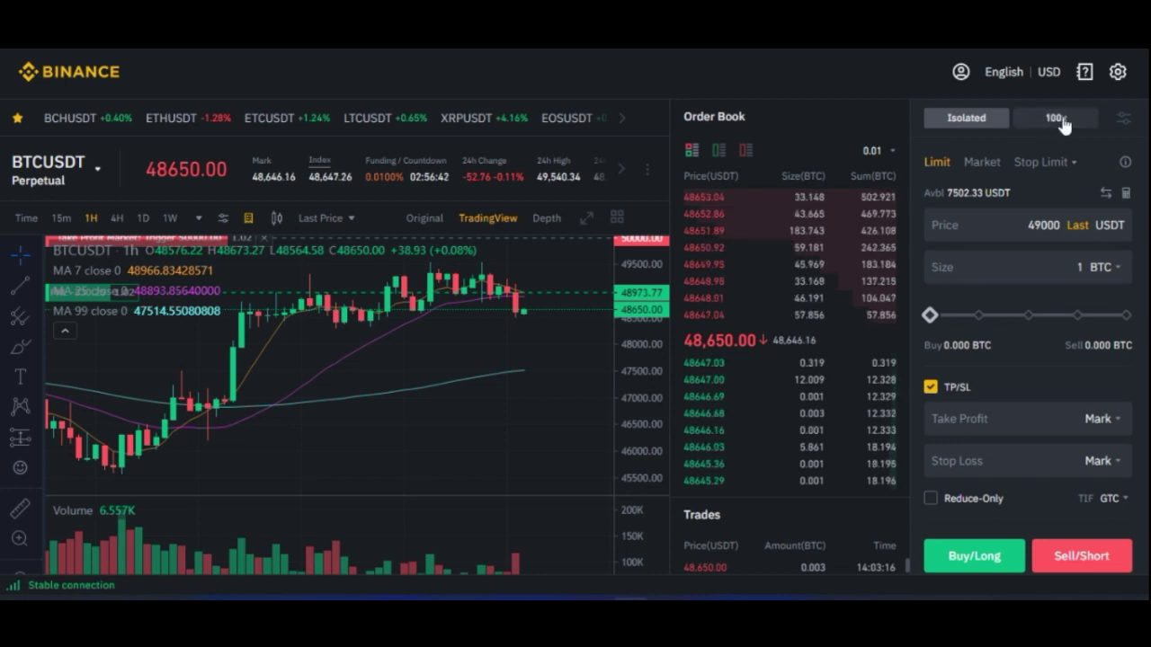
{"action": "left_click", "coordinate": [1128, 419]}
{"action": "scroll", "coordinate": [1061, 432], "scroll_direction": "down", "scroll_amount": 2}
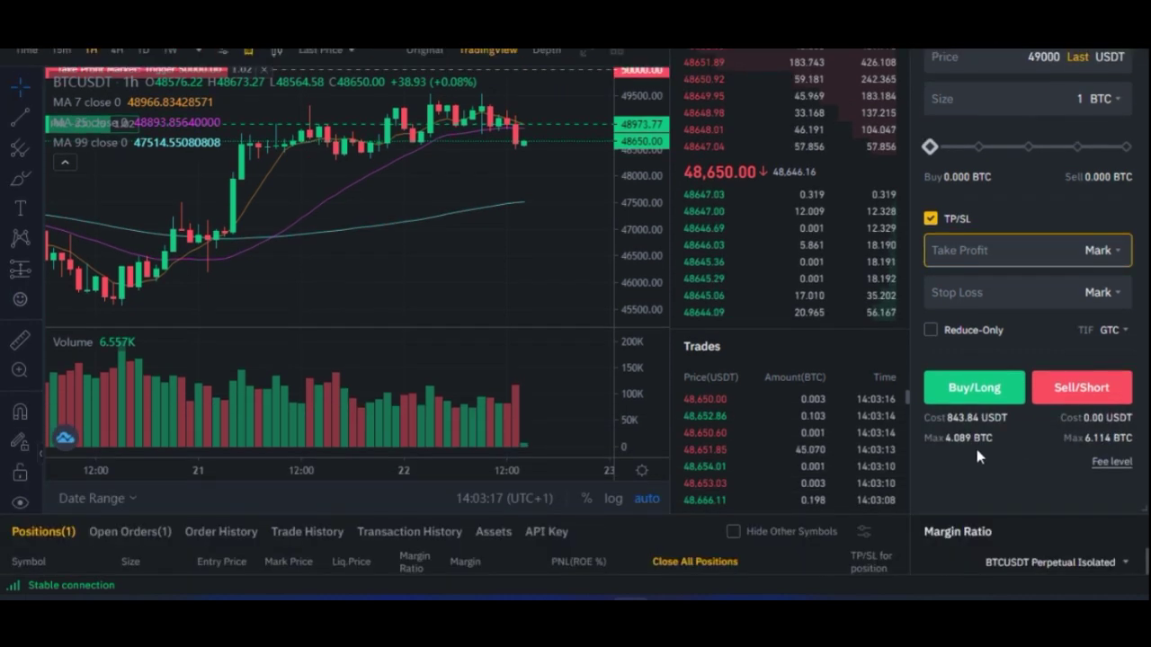
{"action": "left_click", "coordinate": [977, 457]}
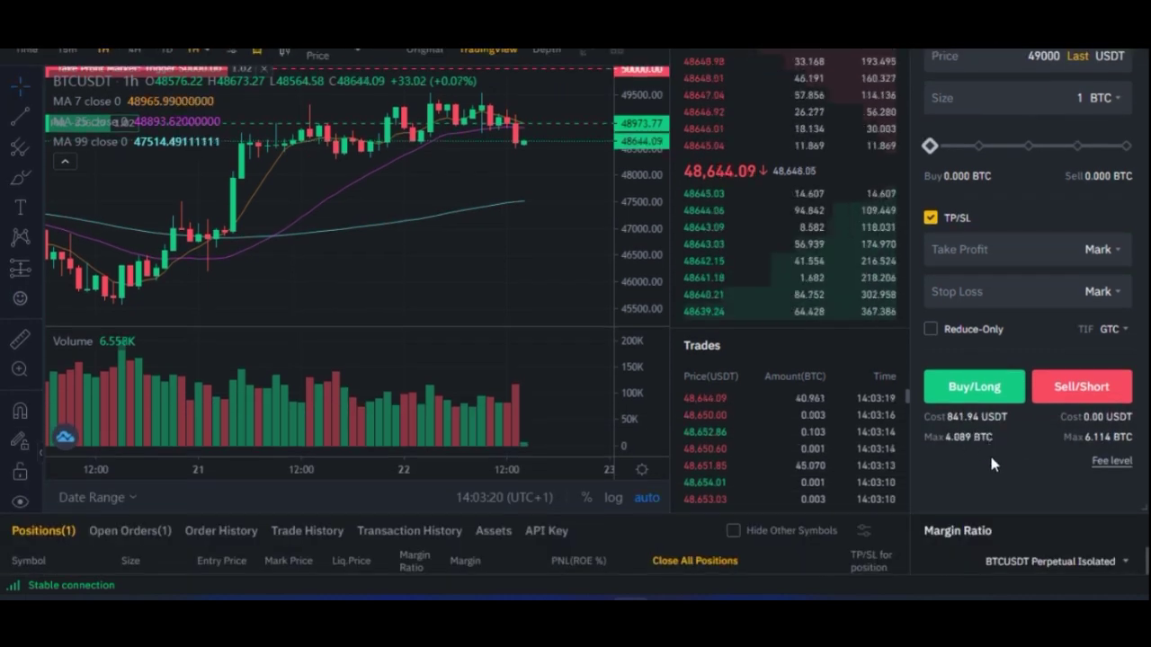
{"action": "scroll", "coordinate": [991, 459], "scroll_direction": "down", "scroll_amount": 1}
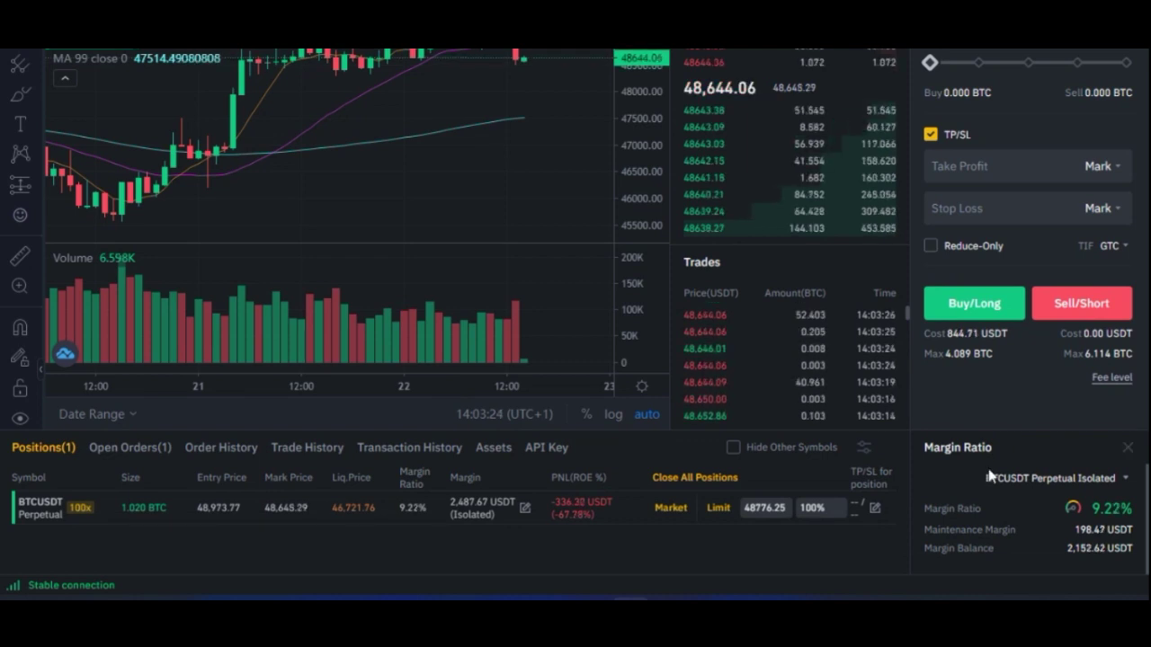
{"action": "scroll", "coordinate": [989, 477], "scroll_direction": "up", "scroll_amount": 2}
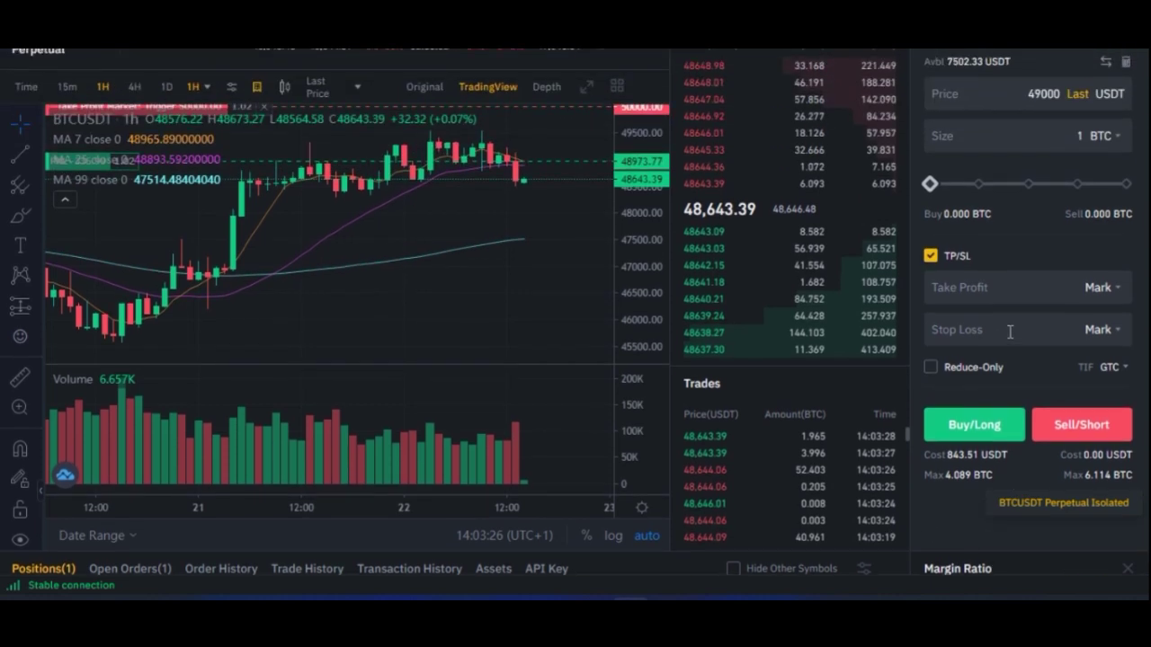
{"action": "left_click", "coordinate": [979, 436]}
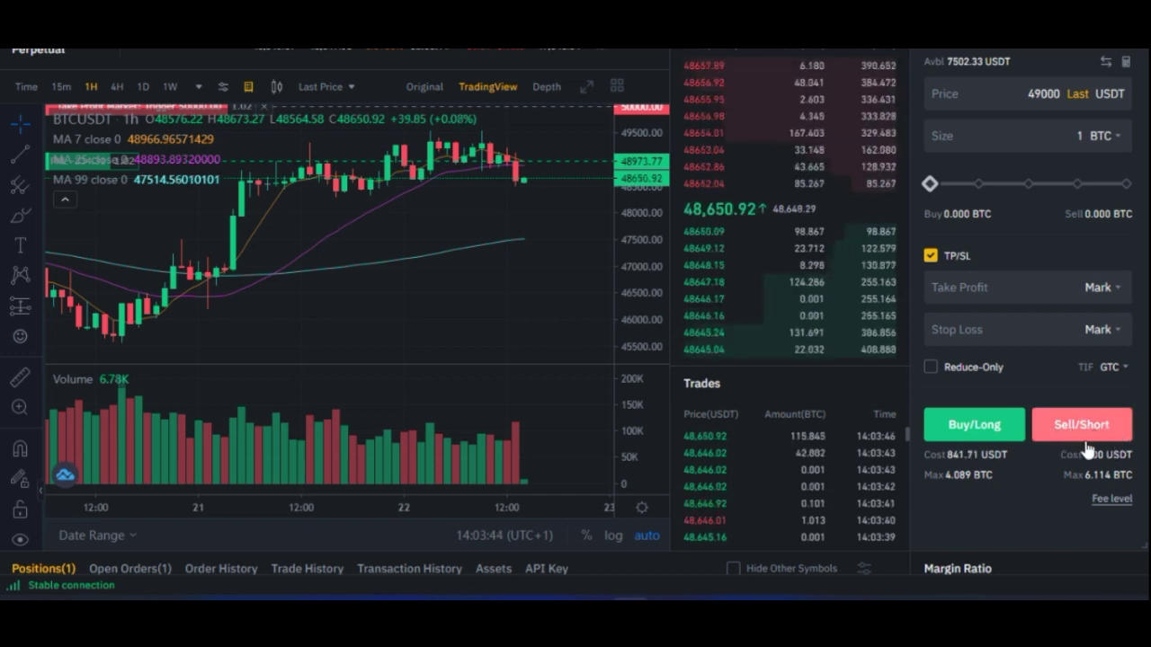
{"action": "scroll", "coordinate": [1095, 469], "scroll_direction": "up", "scroll_amount": 2}
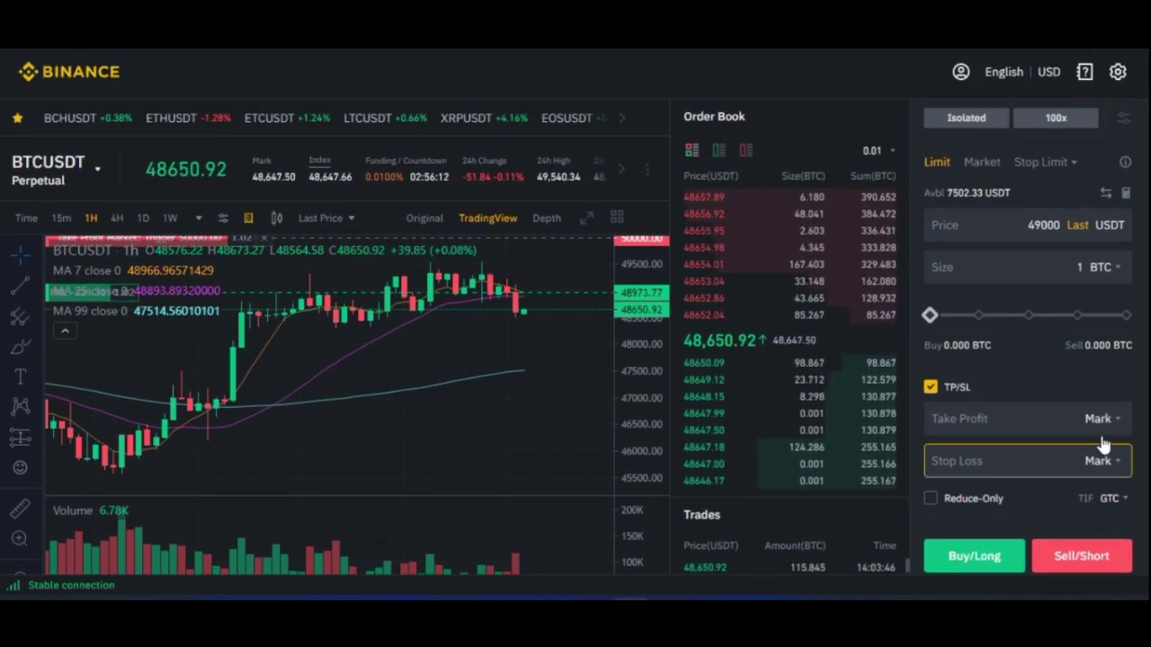
Step: Attempt to lower leverage to 20x, which is rejected, and close the dialog at 100x
{"action": "left_click", "coordinate": [1058, 119]}
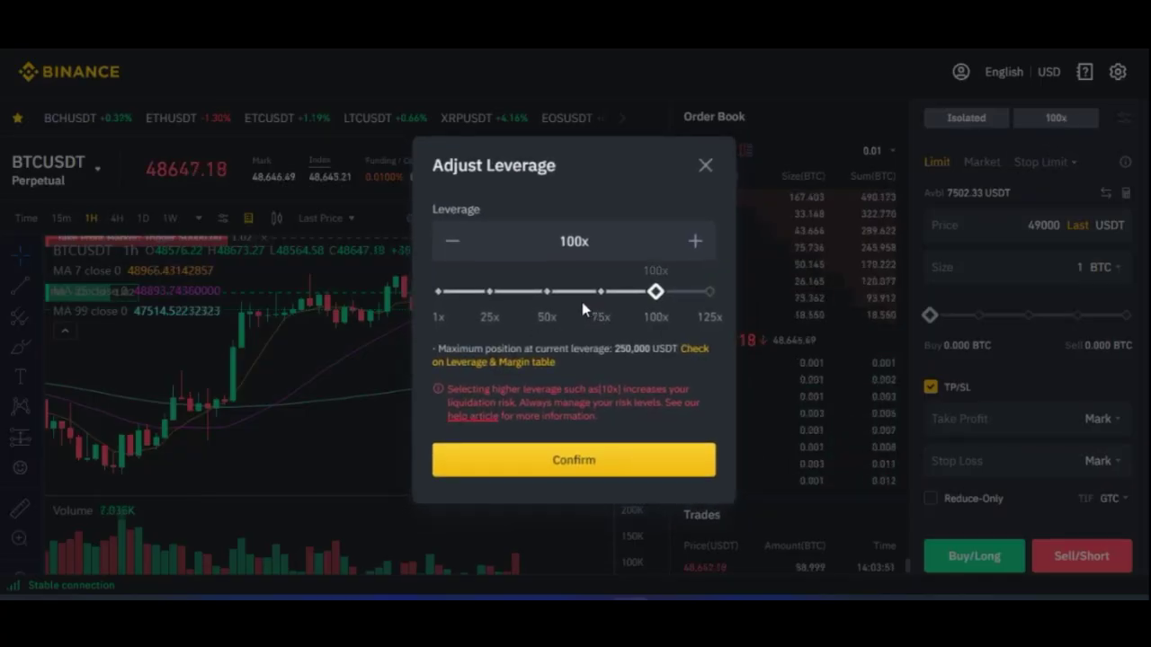
{"action": "left_click", "coordinate": [489, 291]}
{"action": "left_click_drag", "start_coordinate": [489, 291], "coordinate": [479, 291]}
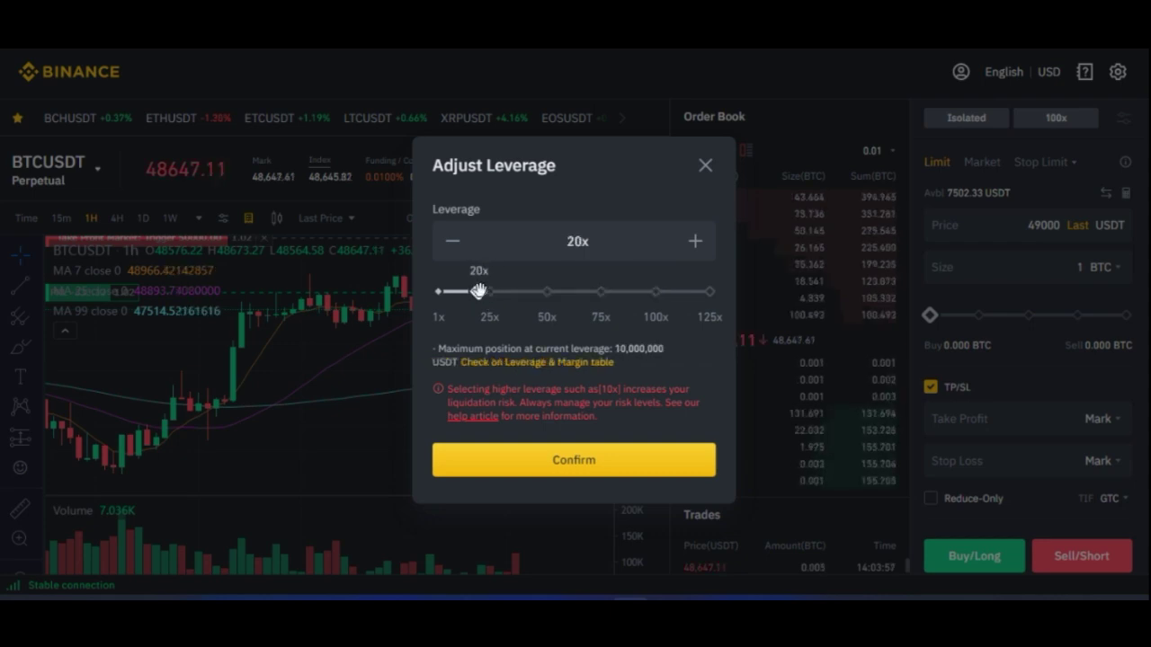
{"action": "left_click", "coordinate": [580, 461]}
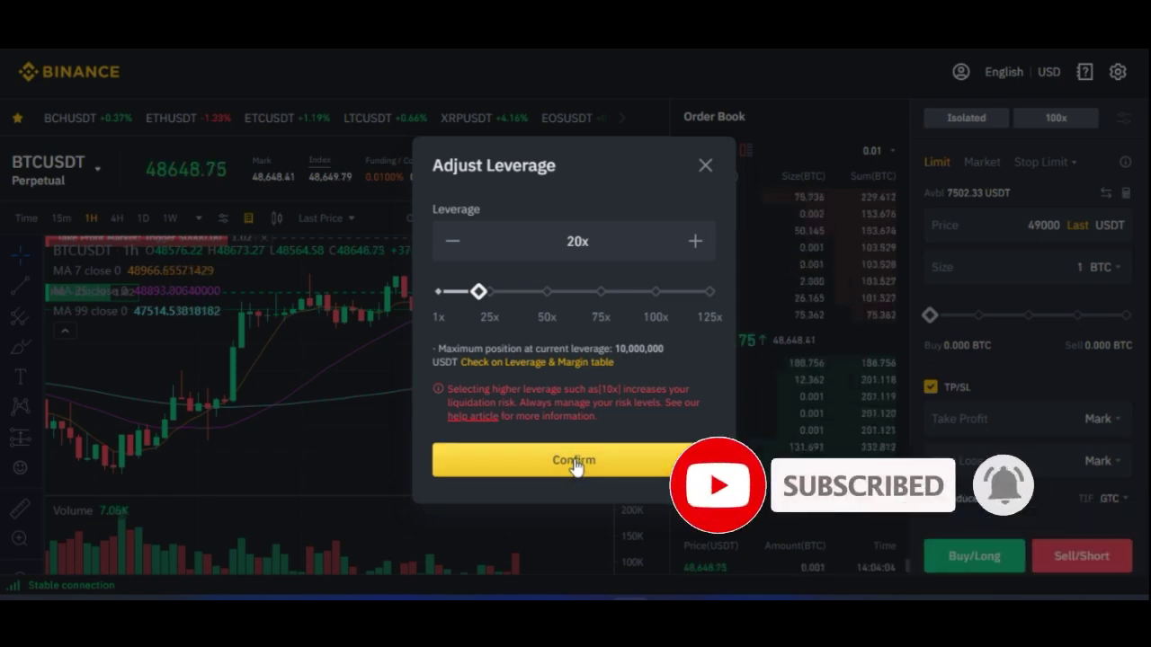
{"action": "left_click", "coordinate": [576, 463]}
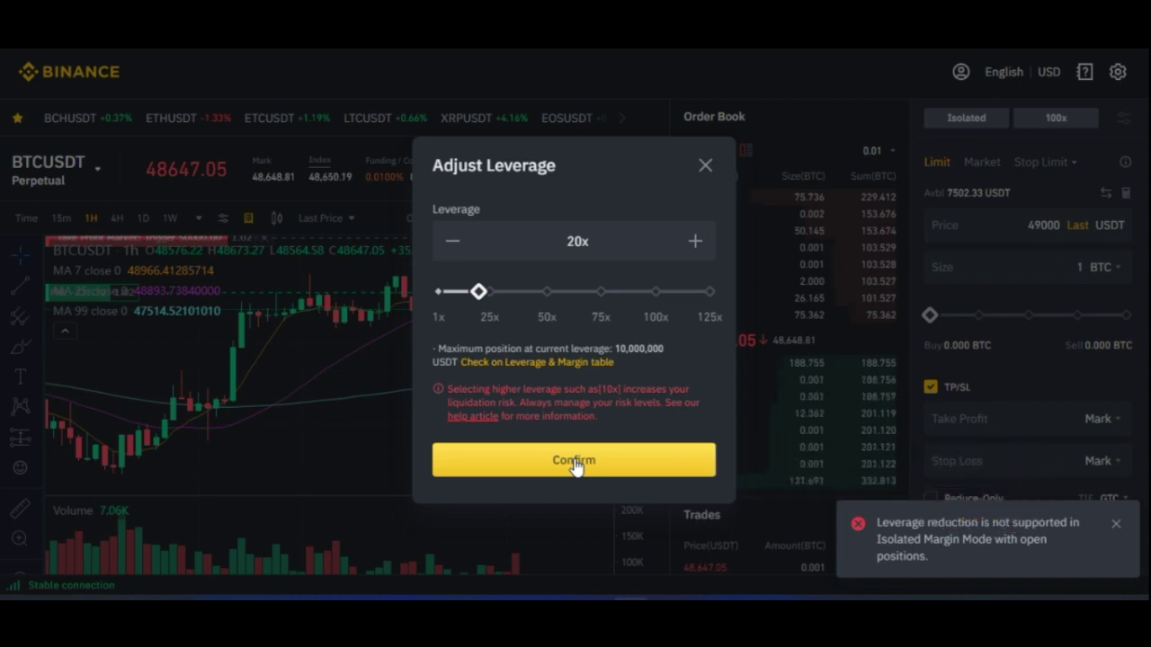
{"action": "left_click", "coordinate": [702, 169]}
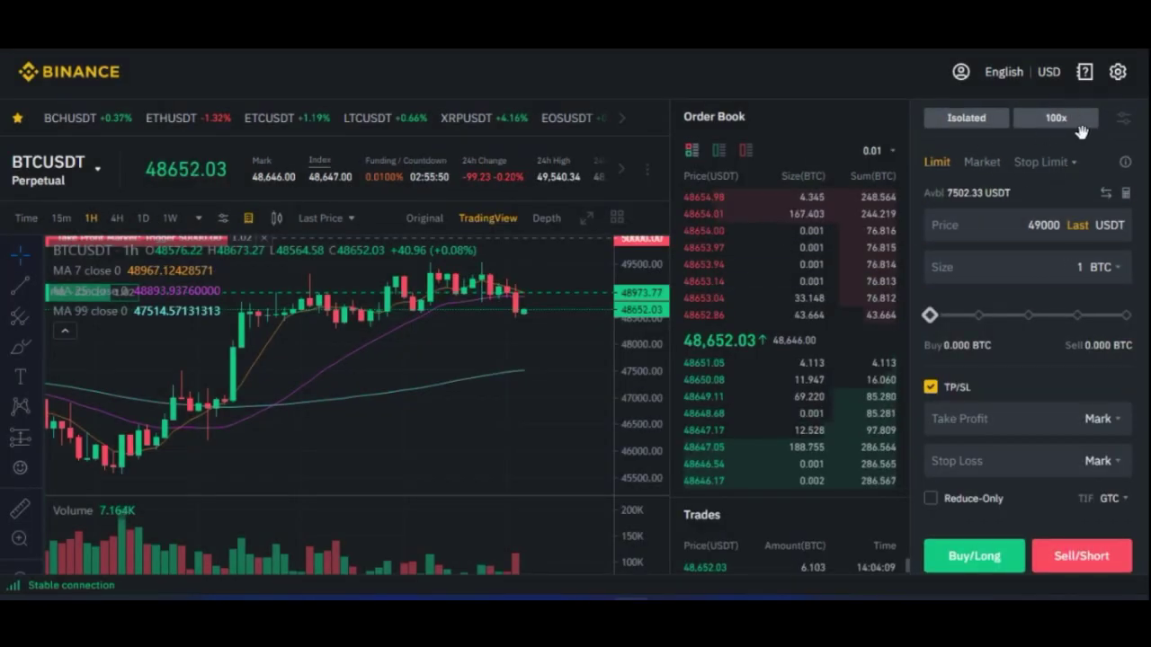
Step: Slide the Size percentage down to 13% of available balance, about 0.531 BTC
{"action": "scroll", "coordinate": [1125, 409], "scroll_direction": "down", "scroll_amount": 3}
{"action": "scroll", "coordinate": [1124, 396], "scroll_direction": "up", "scroll_amount": 3}
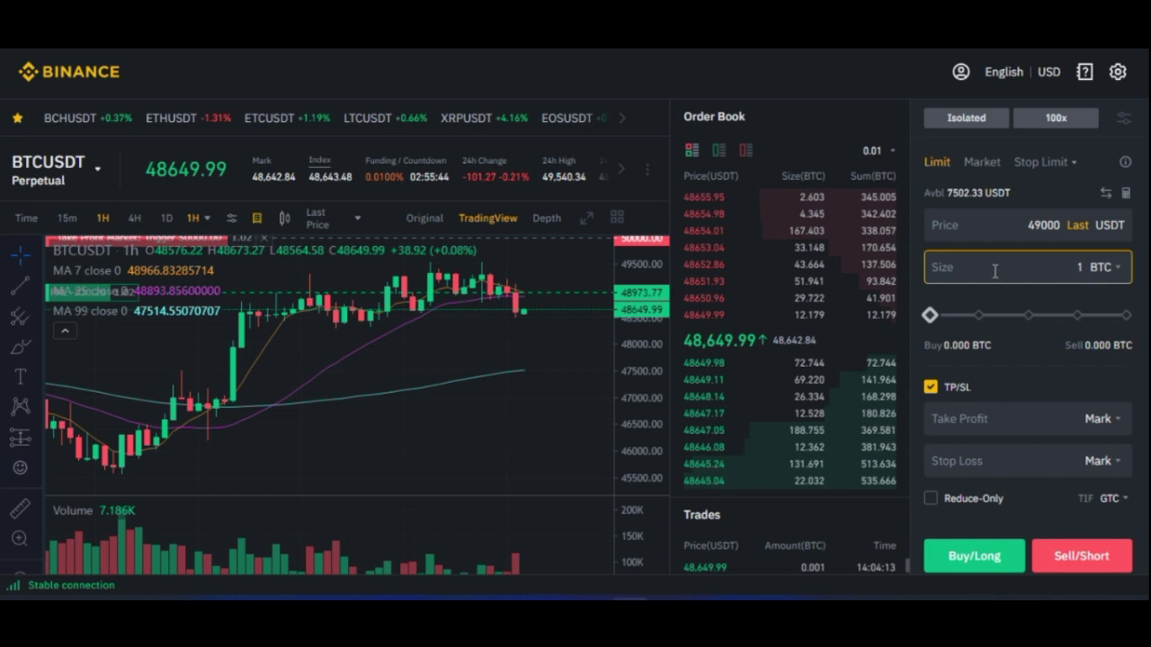
{"action": "mouse_move", "coordinate": [928, 314]}
{"action": "left_click_drag", "start_coordinate": [928, 315], "coordinate": [1135, 320]}
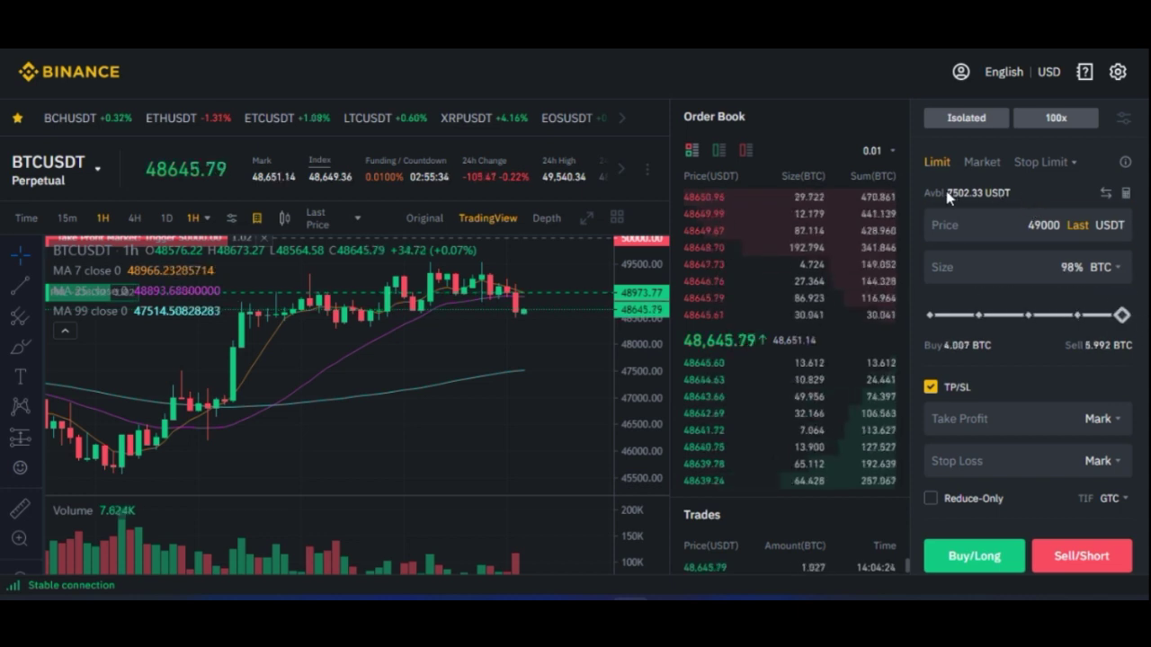
{"action": "left_click", "coordinate": [978, 316]}
{"action": "left_click_drag", "start_coordinate": [977, 316], "coordinate": [955, 316]}
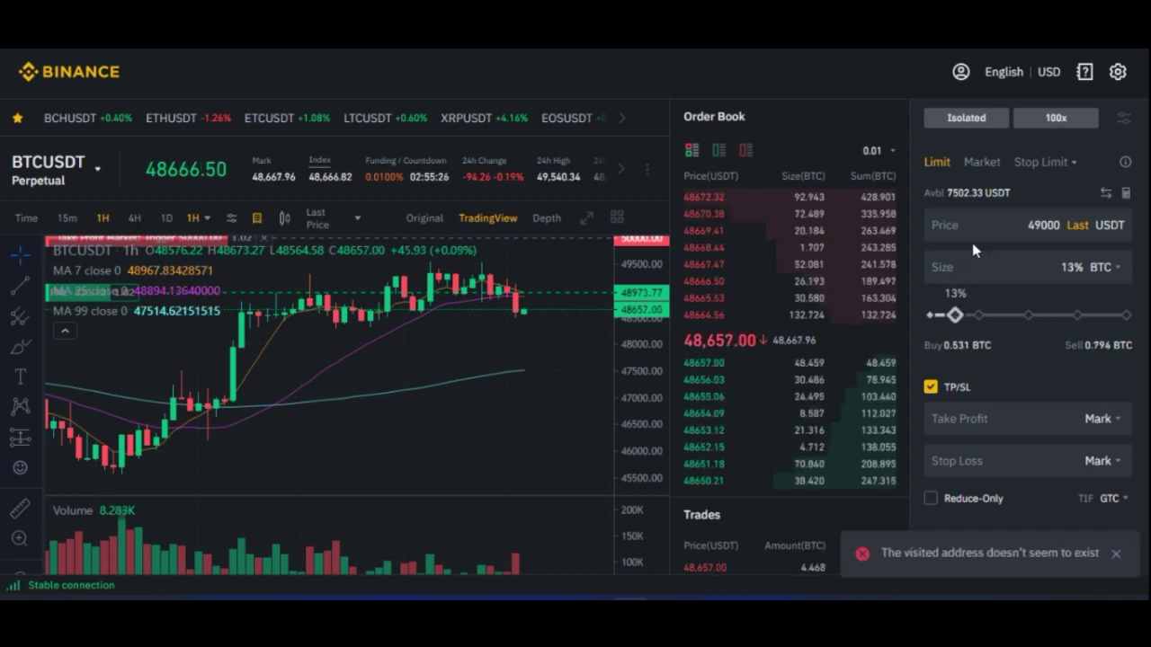
{"action": "left_click_drag", "start_coordinate": [1019, 179], "coordinate": [967, 192]}
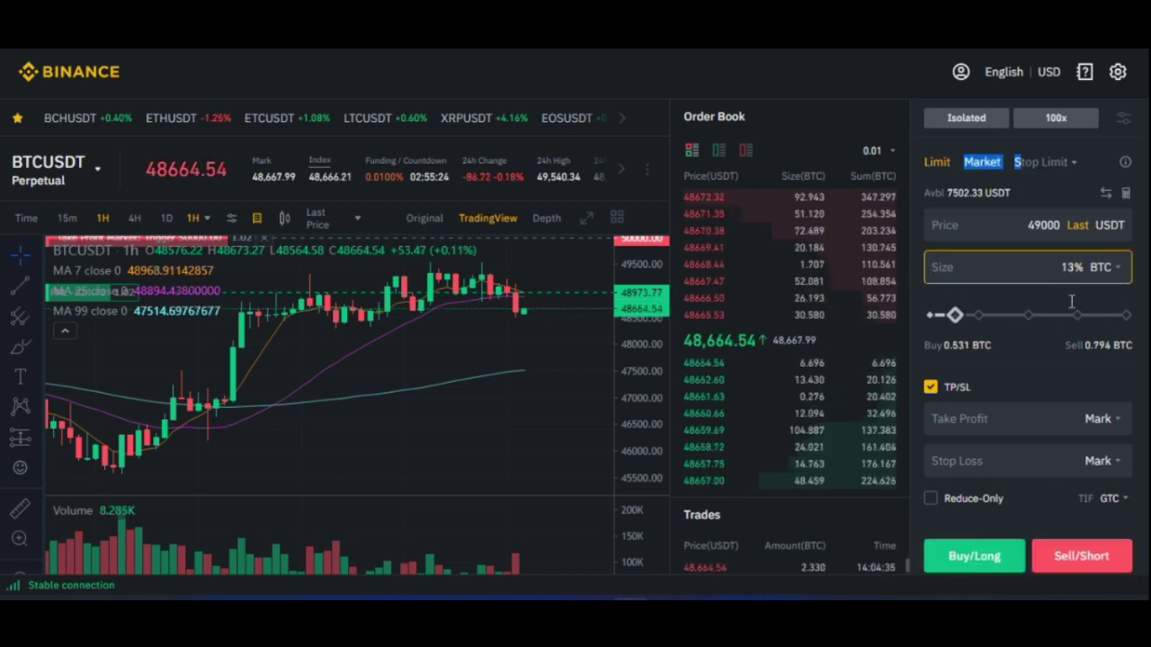
Step: Scroll to Positions to review the 1.020 BTC 100x BTCUSDT position, liquidation 46,721.76
{"action": "scroll", "coordinate": [1029, 379], "scroll_direction": "down", "scroll_amount": 3}
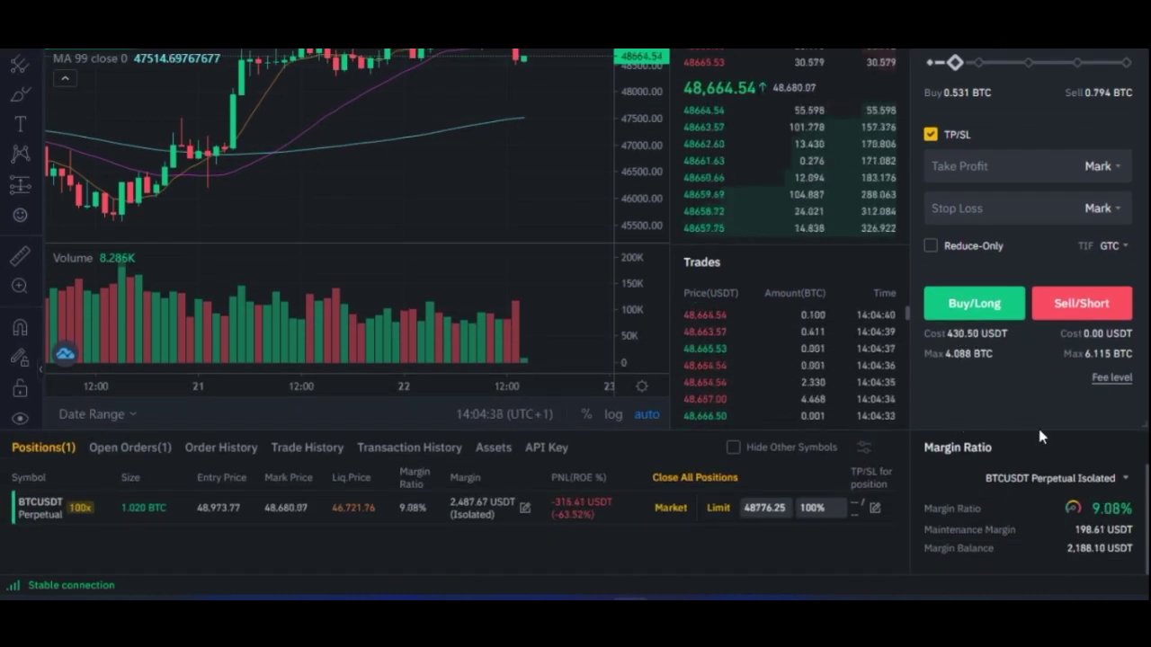
{"action": "scroll", "coordinate": [1025, 421], "scroll_direction": "up", "scroll_amount": 1}
{"action": "scroll", "coordinate": [1018, 415], "scroll_direction": "up", "scroll_amount": 1}
{"action": "mouse_move", "coordinate": [958, 231]}
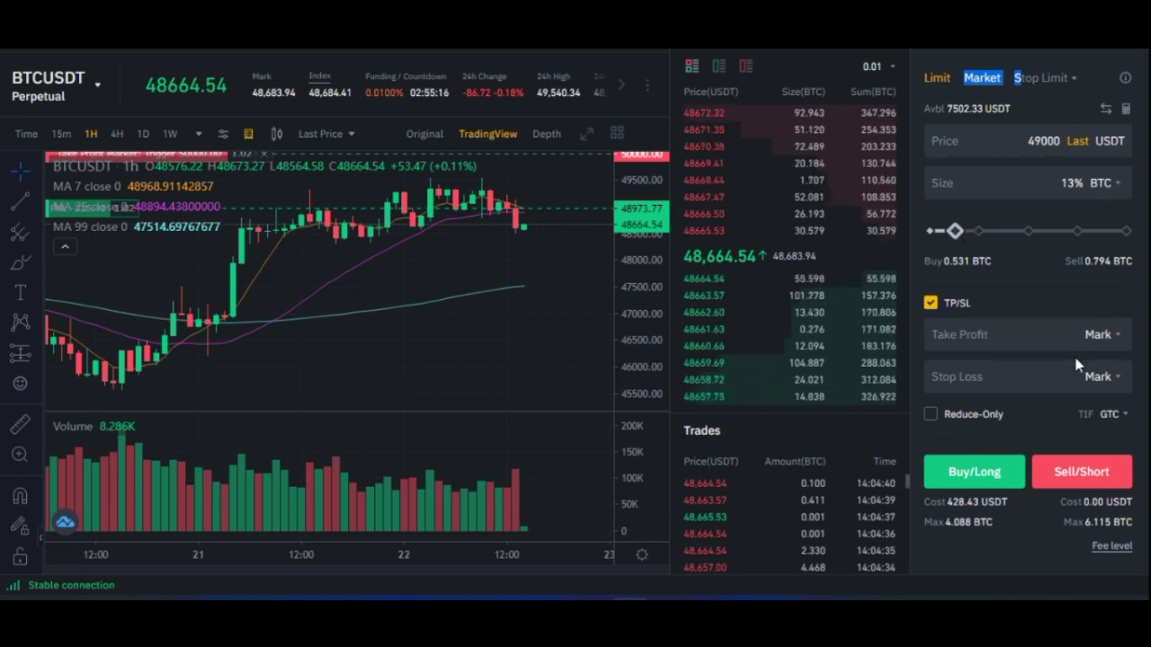
{"action": "scroll", "coordinate": [1040, 416], "scroll_direction": "down", "scroll_amount": 2}
{"action": "left_click", "coordinate": [932, 168]}
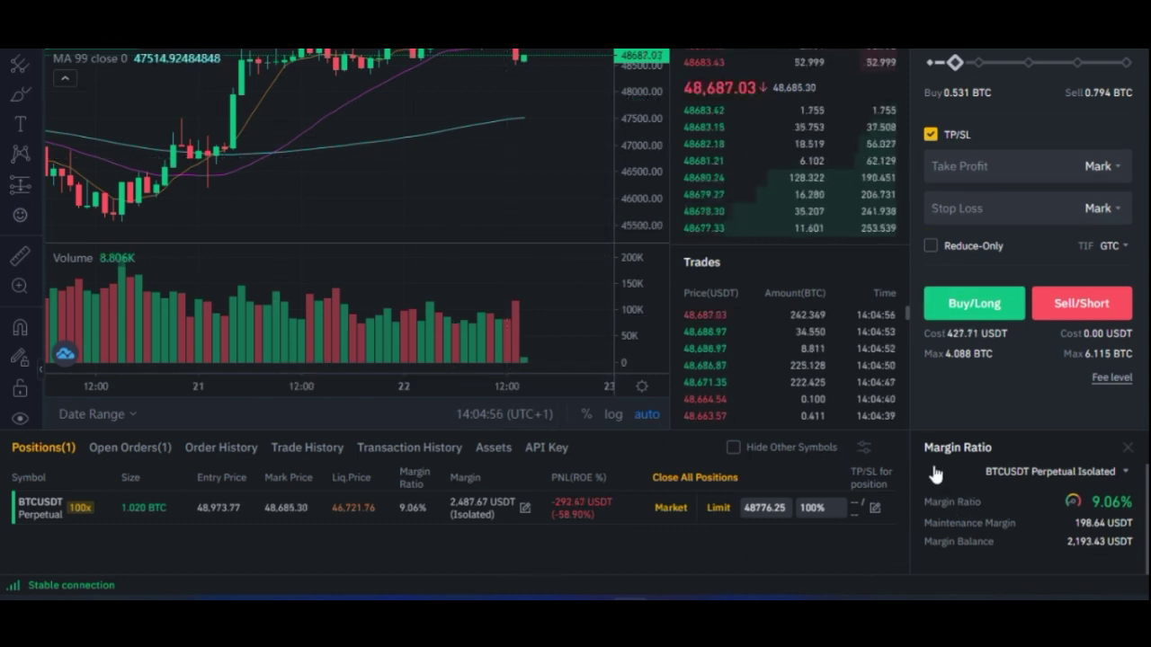
{"action": "scroll", "coordinate": [680, 551], "scroll_direction": "down", "scroll_amount": 1}
{"action": "scroll", "coordinate": [358, 490], "scroll_direction": "down", "scroll_amount": 1}
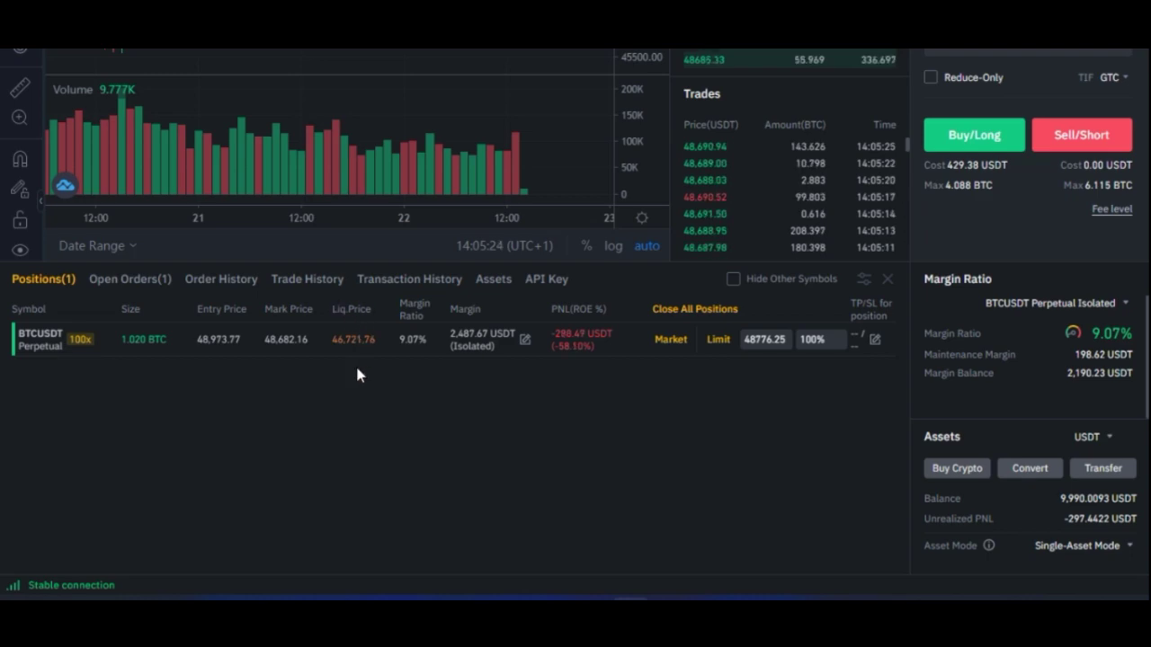
{"action": "scroll", "coordinate": [982, 369], "scroll_direction": "up", "scroll_amount": 2}
{"action": "scroll", "coordinate": [982, 370], "scroll_direction": "up", "scroll_amount": 3}
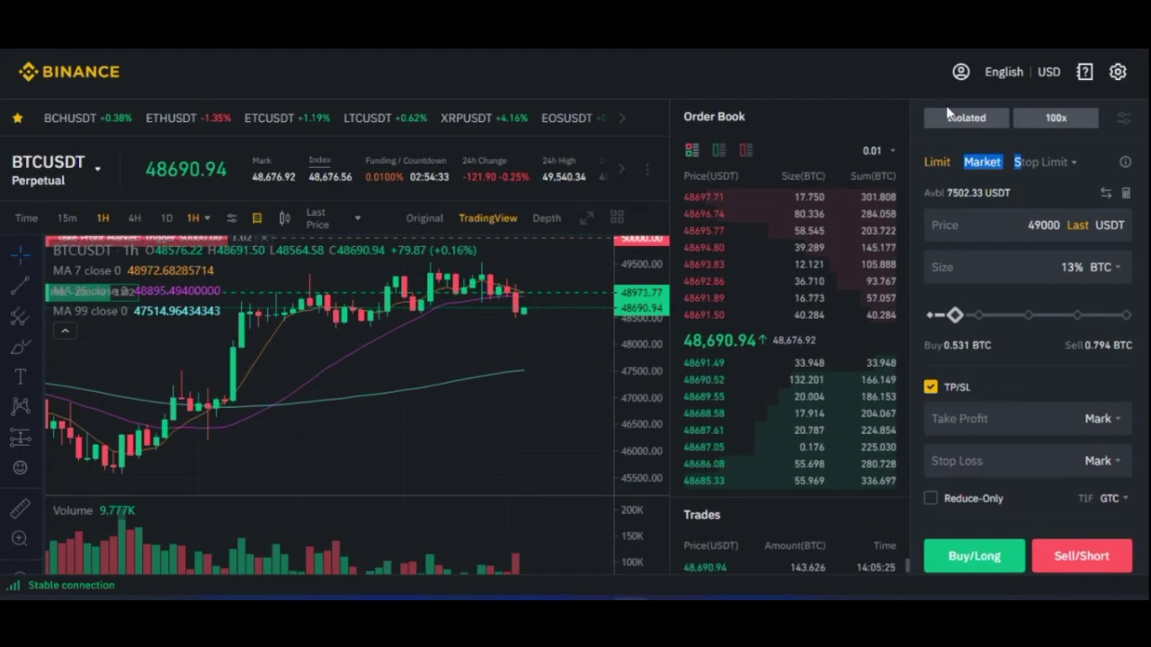
{"action": "scroll", "coordinate": [895, 593], "scroll_direction": "down", "scroll_amount": 4}
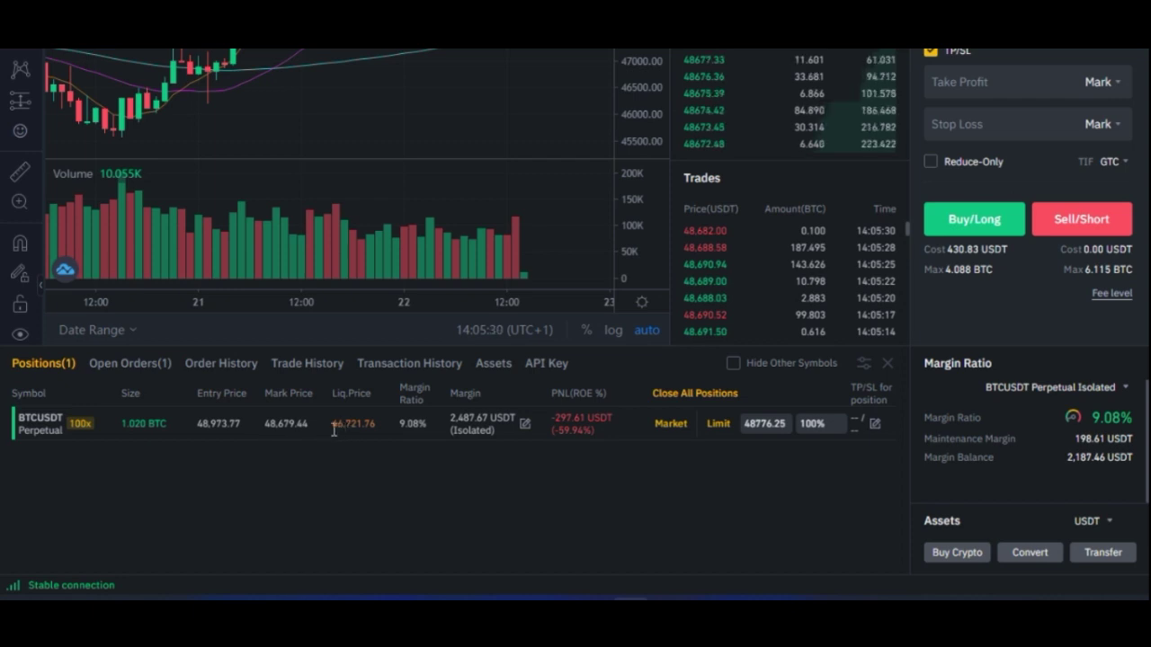
{"action": "left_click_drag", "start_coordinate": [331, 424], "coordinate": [373, 425]}
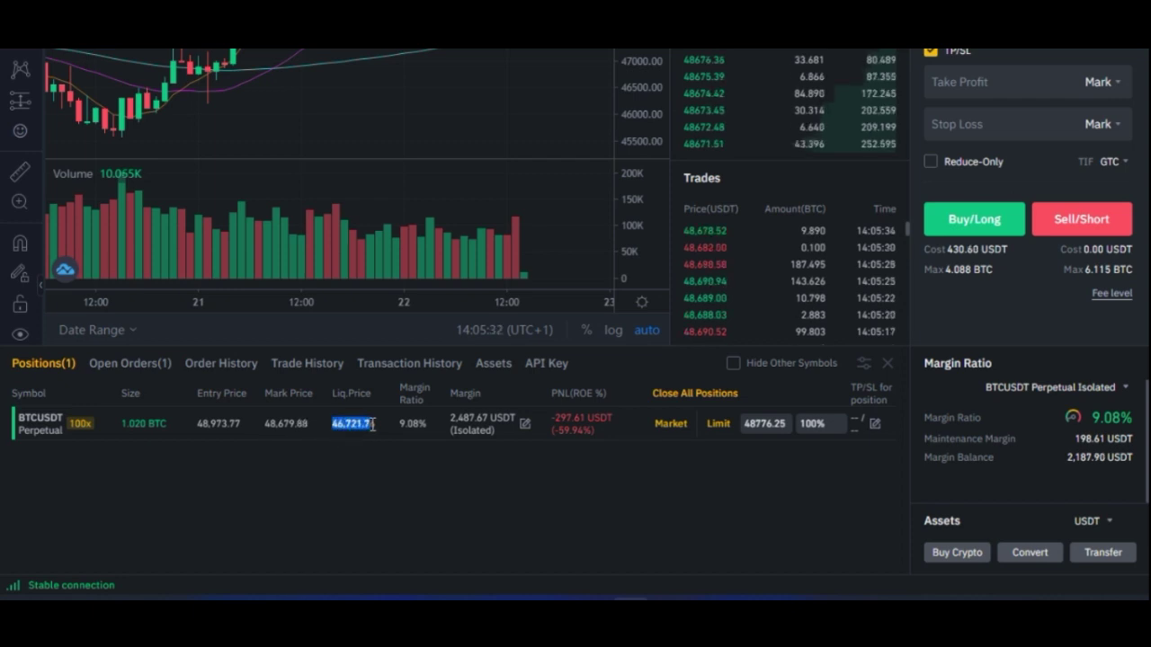
{"action": "left_click", "coordinate": [355, 493]}
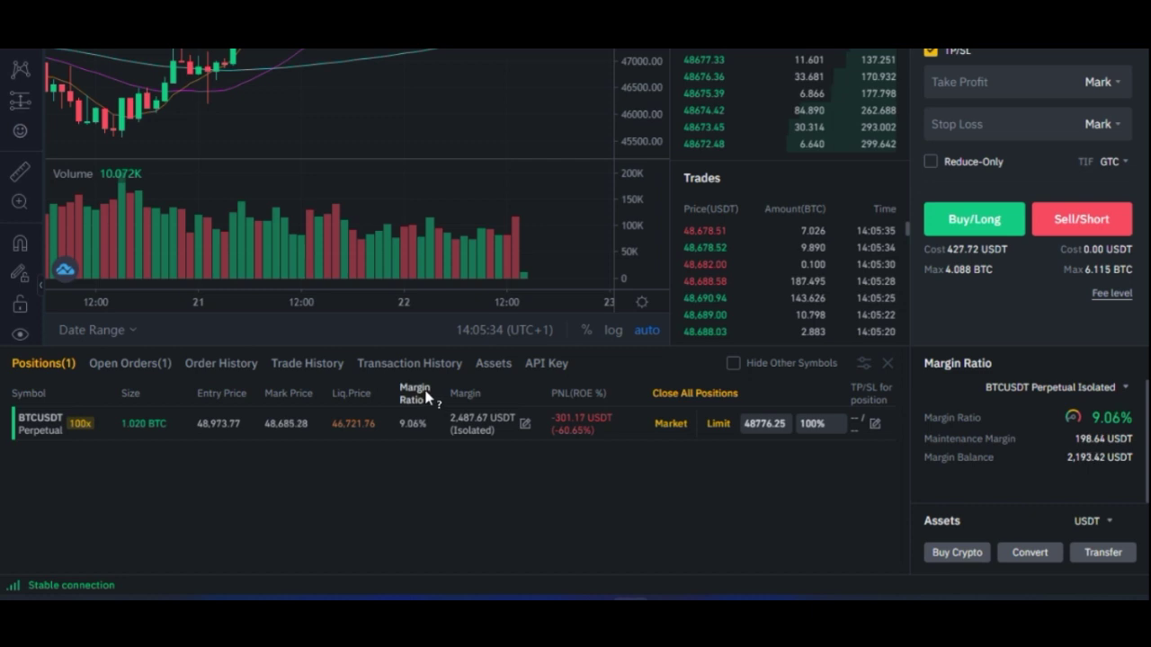
{"action": "left_click_drag", "start_coordinate": [425, 421], "coordinate": [395, 424]}
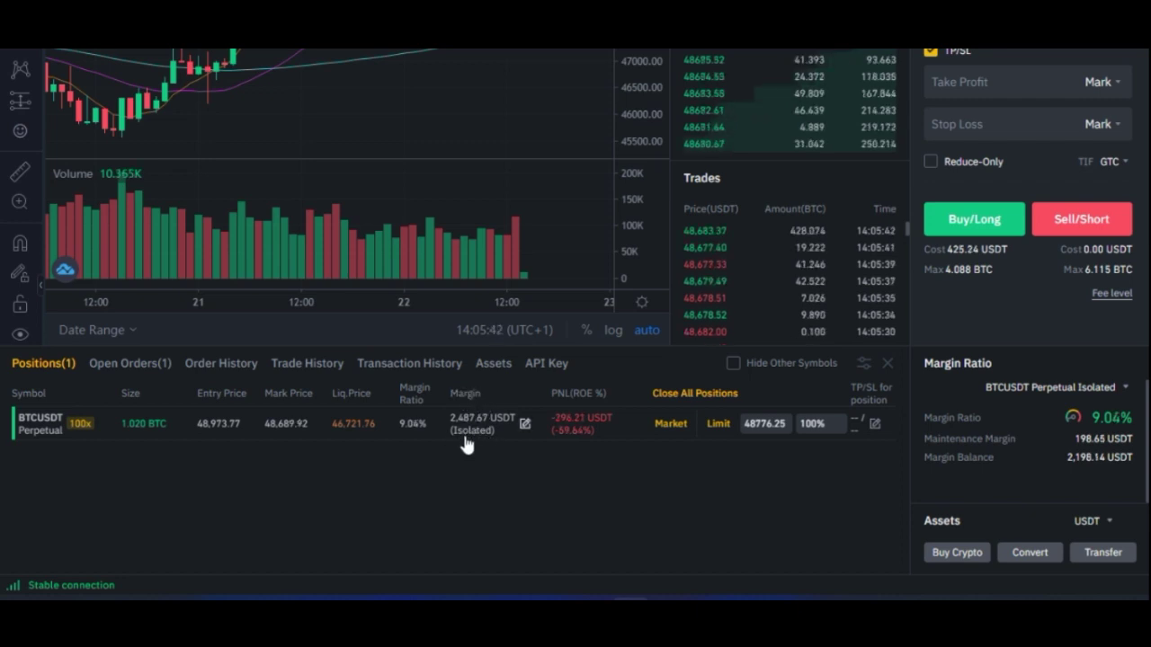
{"action": "double_click", "coordinate": [164, 422]}
{"action": "left_click_drag", "start_coordinate": [141, 424], "coordinate": [117, 432]}
{"action": "left_click_drag", "start_coordinate": [444, 414], "coordinate": [514, 423]}
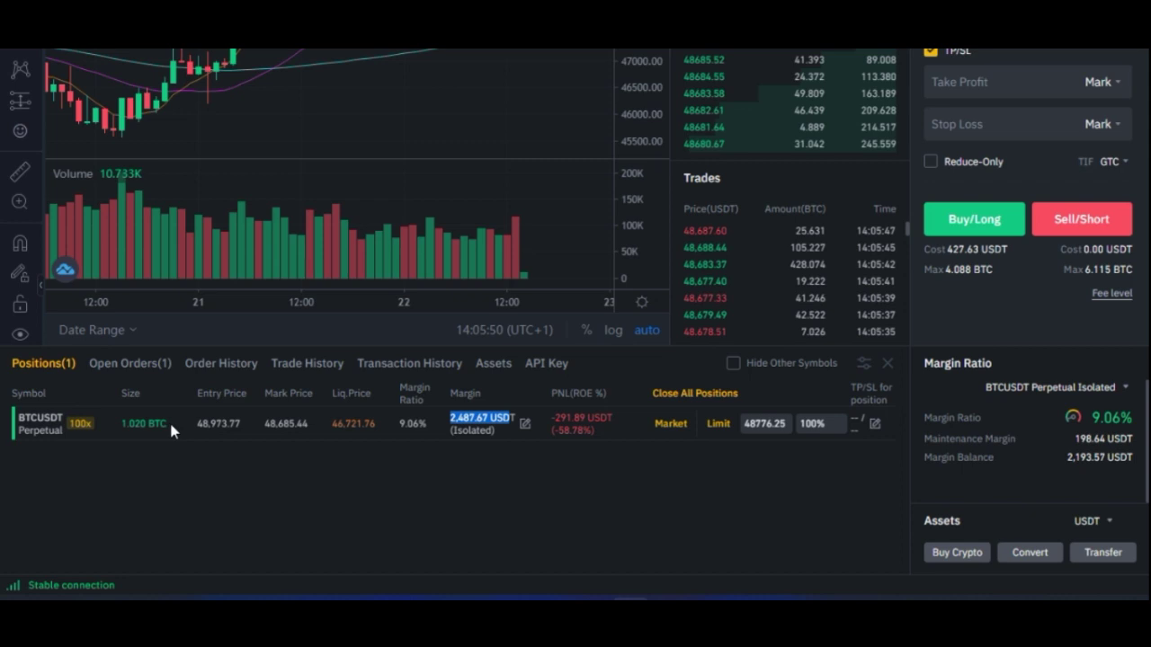
{"action": "left_click_drag", "start_coordinate": [168, 421], "coordinate": [116, 434]}
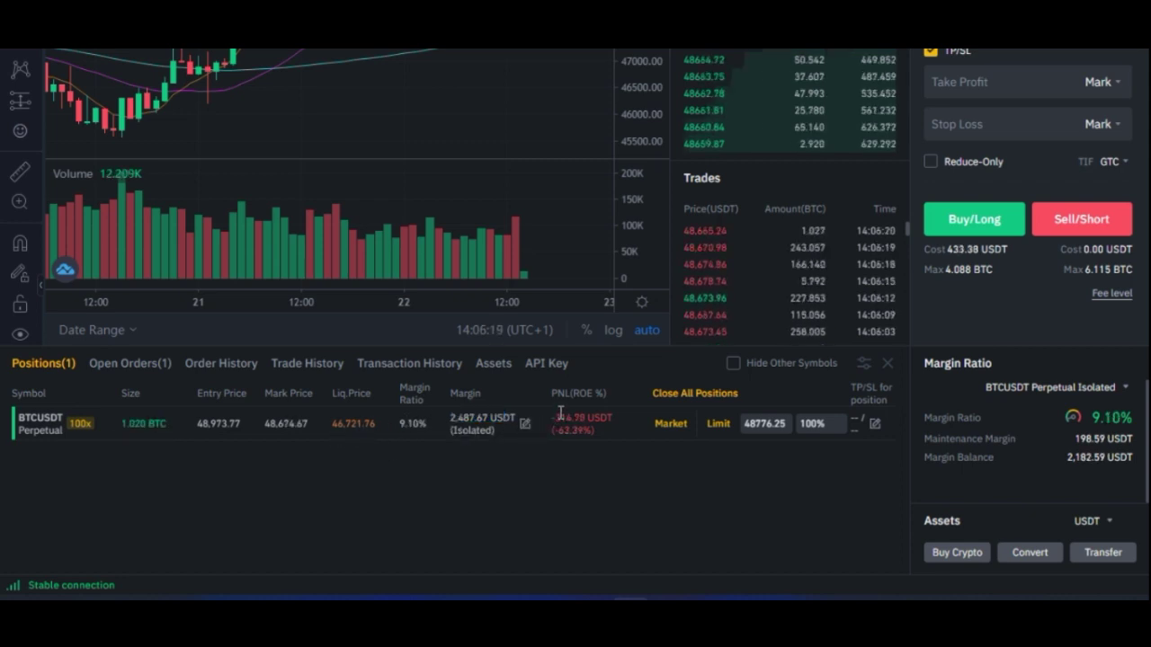
{"action": "mouse_move", "coordinate": [560, 399]}
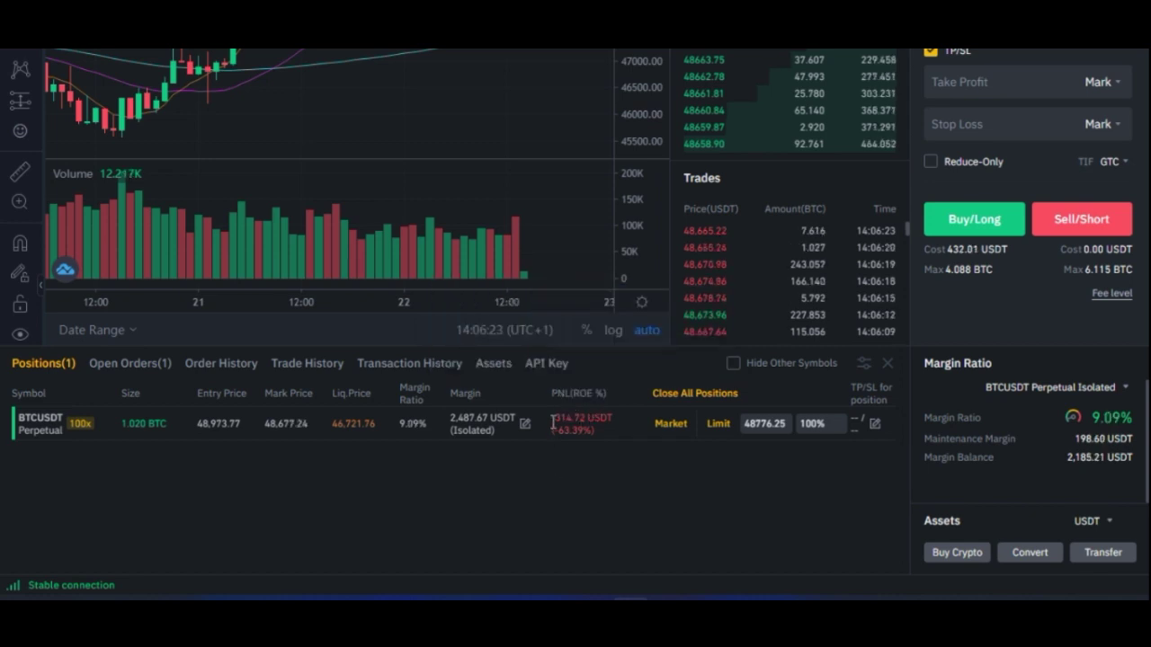
{"action": "left_click_drag", "start_coordinate": [553, 419], "coordinate": [600, 419]}
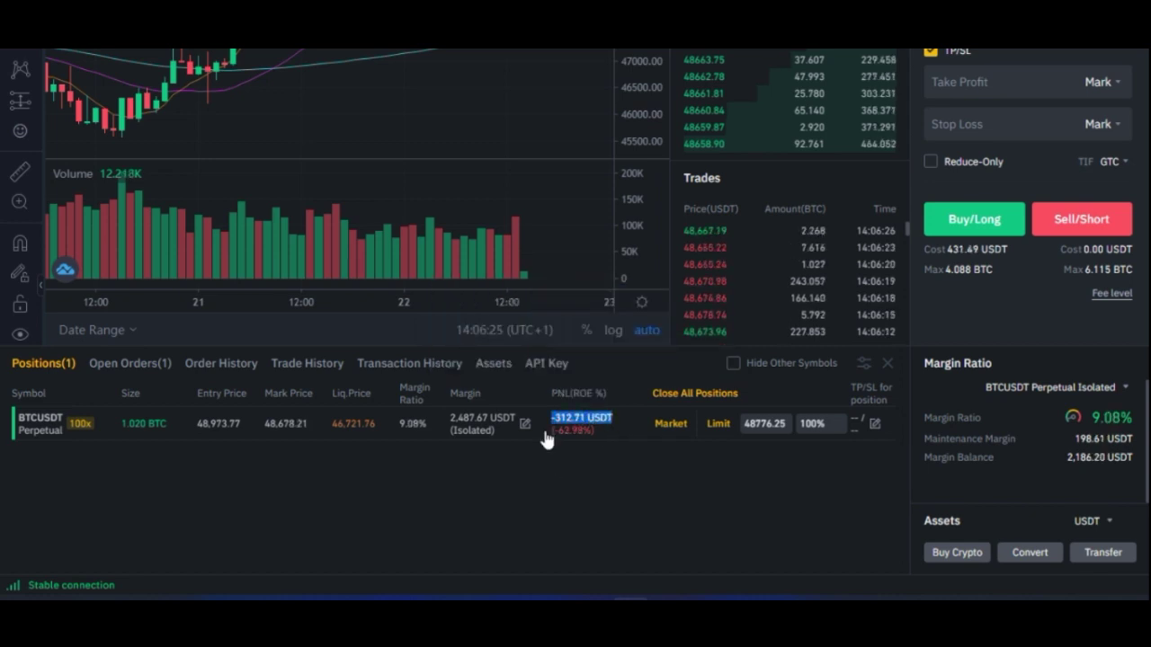
{"action": "left_click_drag", "start_coordinate": [449, 419], "coordinate": [519, 423]}
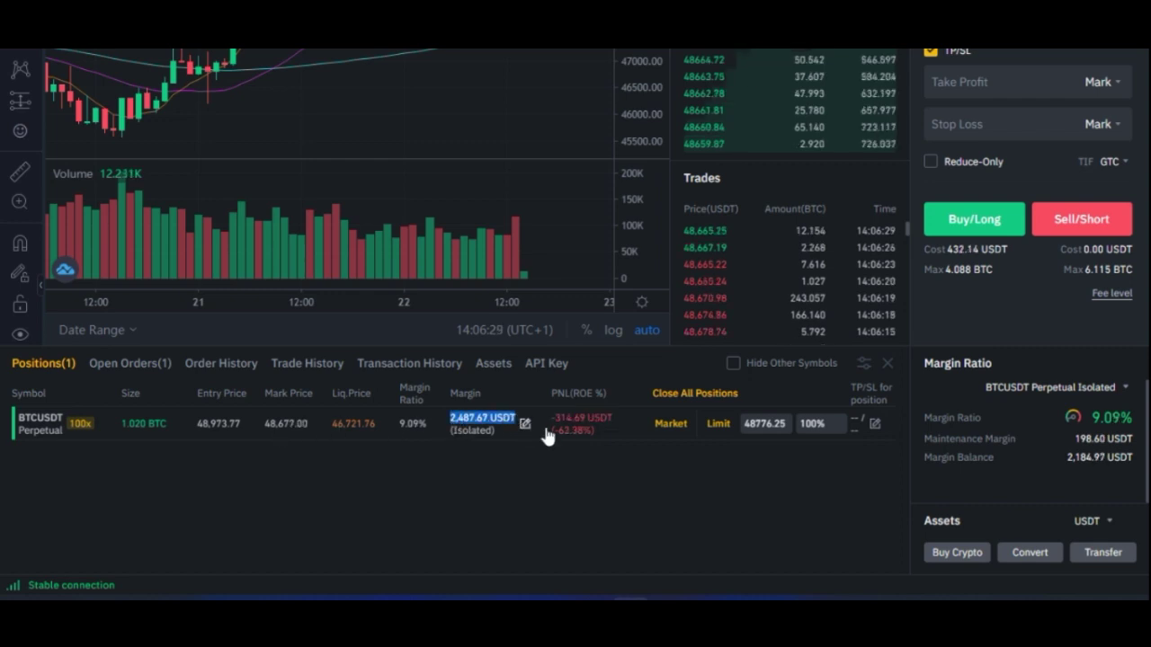
Step: Glance at Adjust Margin, then inspect the position's PNL, ROE and current margin
{"action": "left_click", "coordinate": [525, 423]}
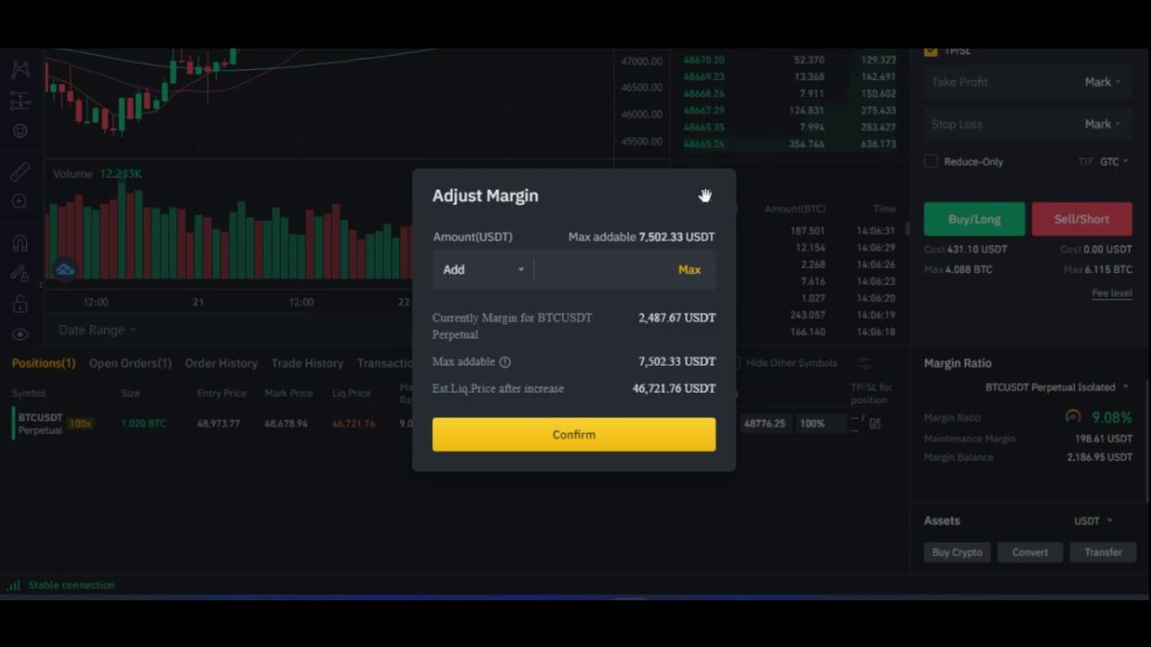
{"action": "left_click", "coordinate": [705, 194]}
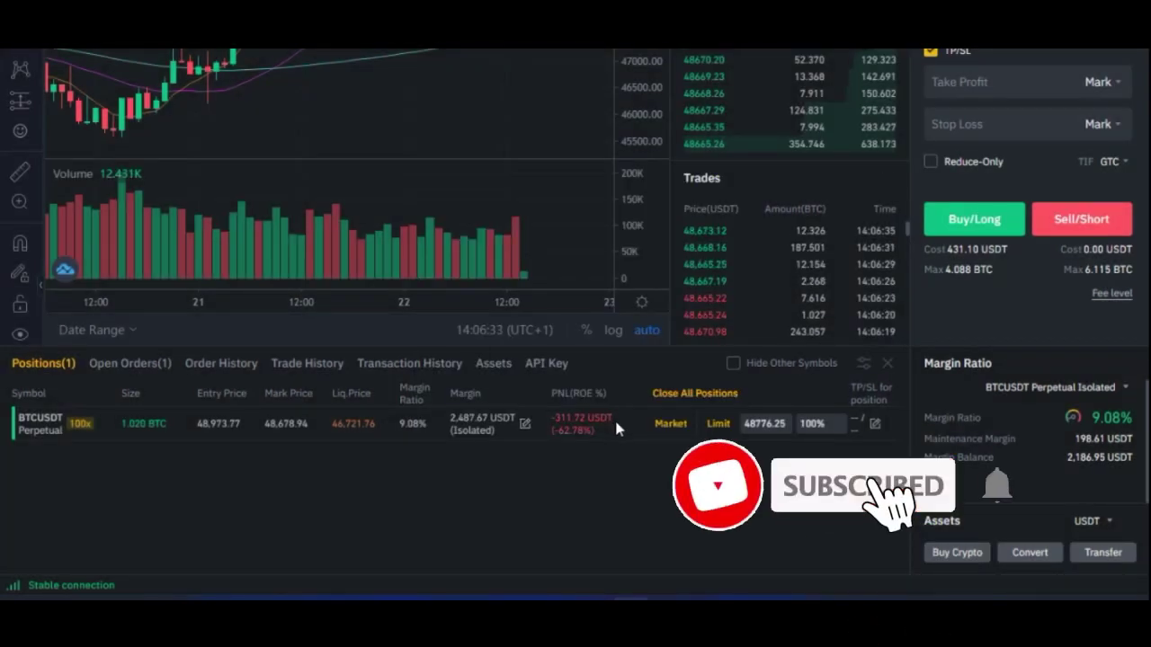
{"action": "left_click_drag", "start_coordinate": [611, 435], "coordinate": [553, 411]}
{"action": "left_click", "coordinate": [574, 492]}
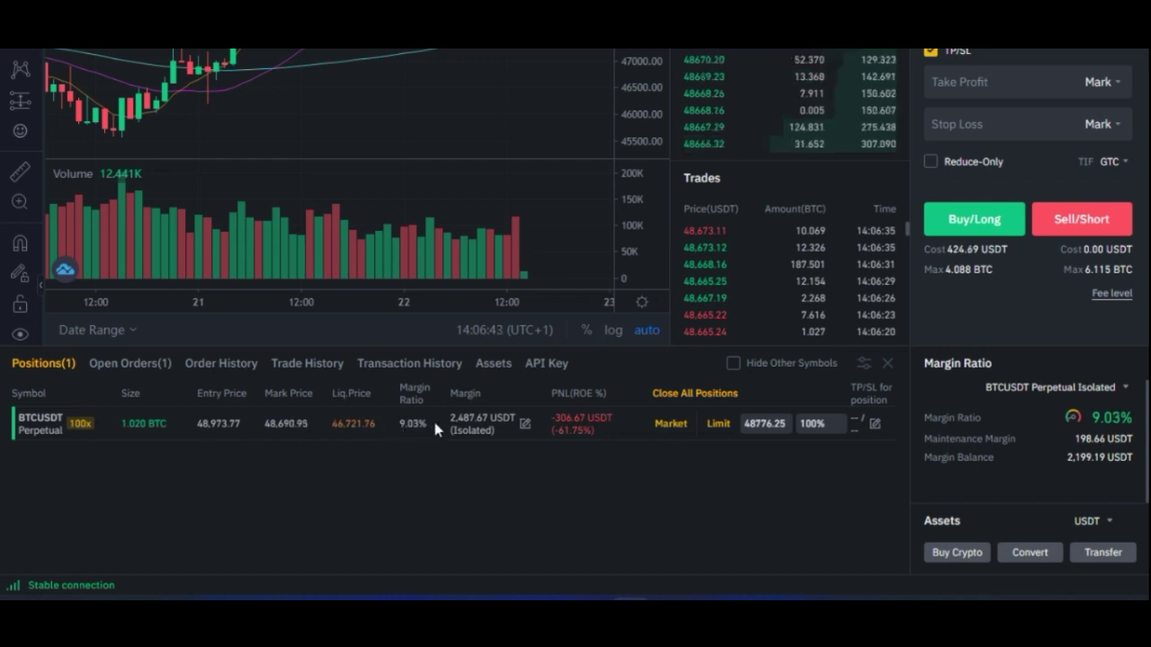
{"action": "left_click_drag", "start_coordinate": [448, 420], "coordinate": [490, 424]}
Step: Add 200 USDT margin to BTCUSDT, lowering the liquidation price to 46,524.90
{"action": "left_click", "coordinate": [525, 424]}
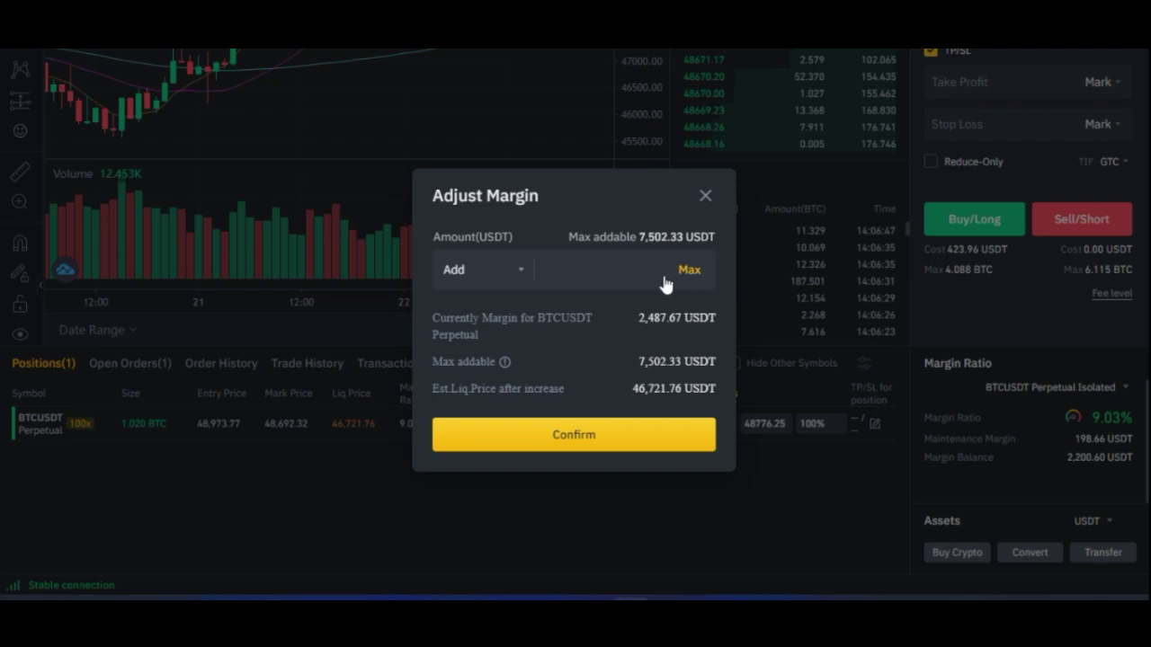
{"action": "left_click", "coordinate": [587, 267]}
{"action": "type", "text": "200"}
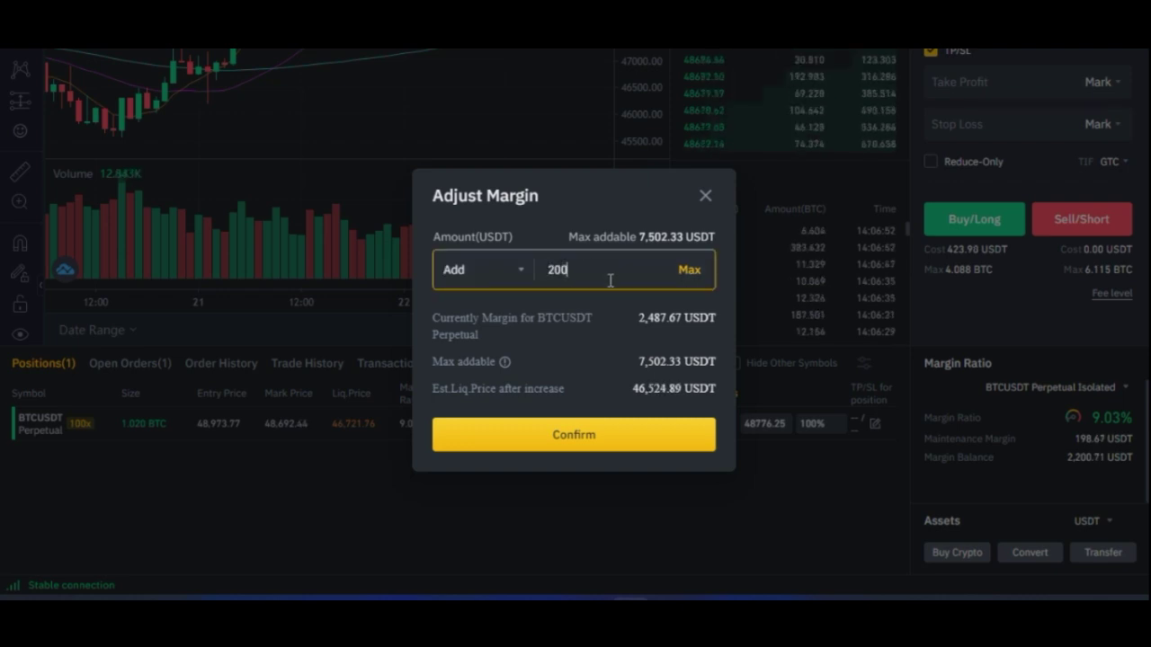
{"action": "left_click", "coordinate": [575, 450]}
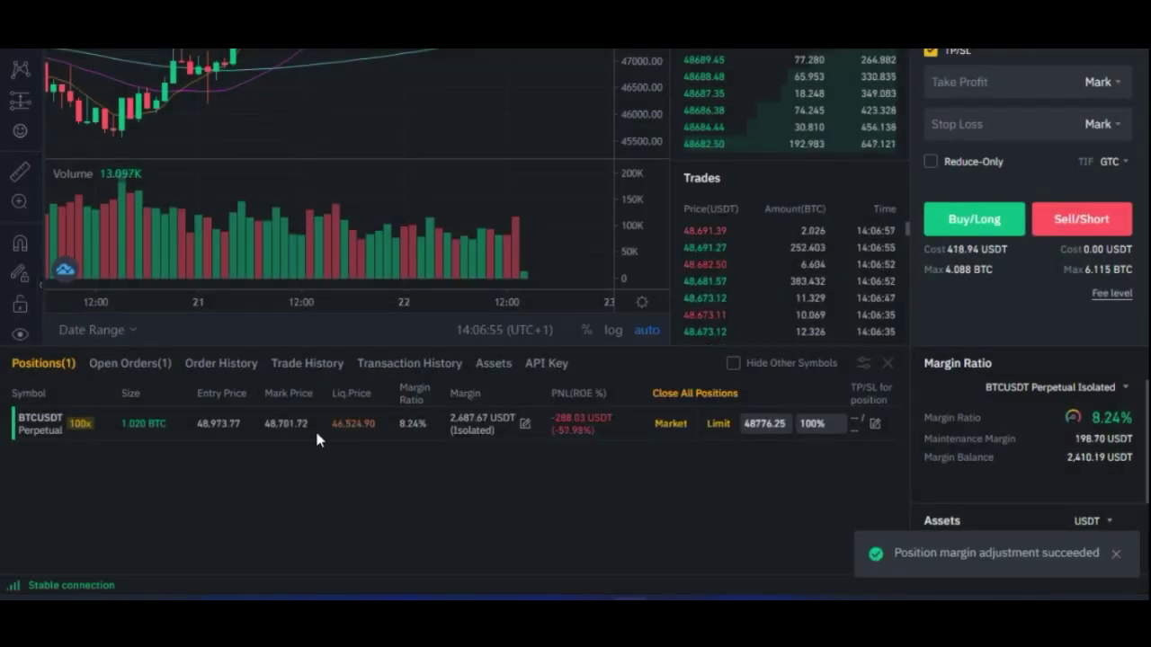
{"action": "left_click_drag", "start_coordinate": [332, 424], "coordinate": [378, 429]}
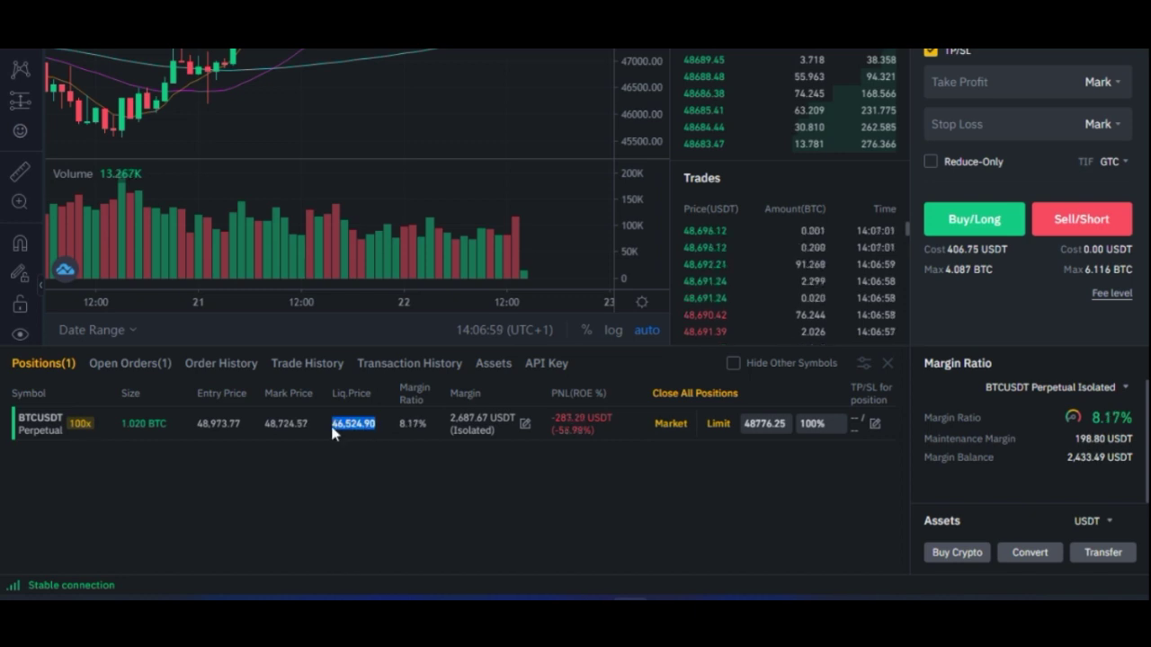
{"action": "left_click", "coordinate": [335, 429]}
{"action": "left_click_drag", "start_coordinate": [265, 422], "coordinate": [356, 425]}
{"action": "left_click", "coordinate": [350, 464]}
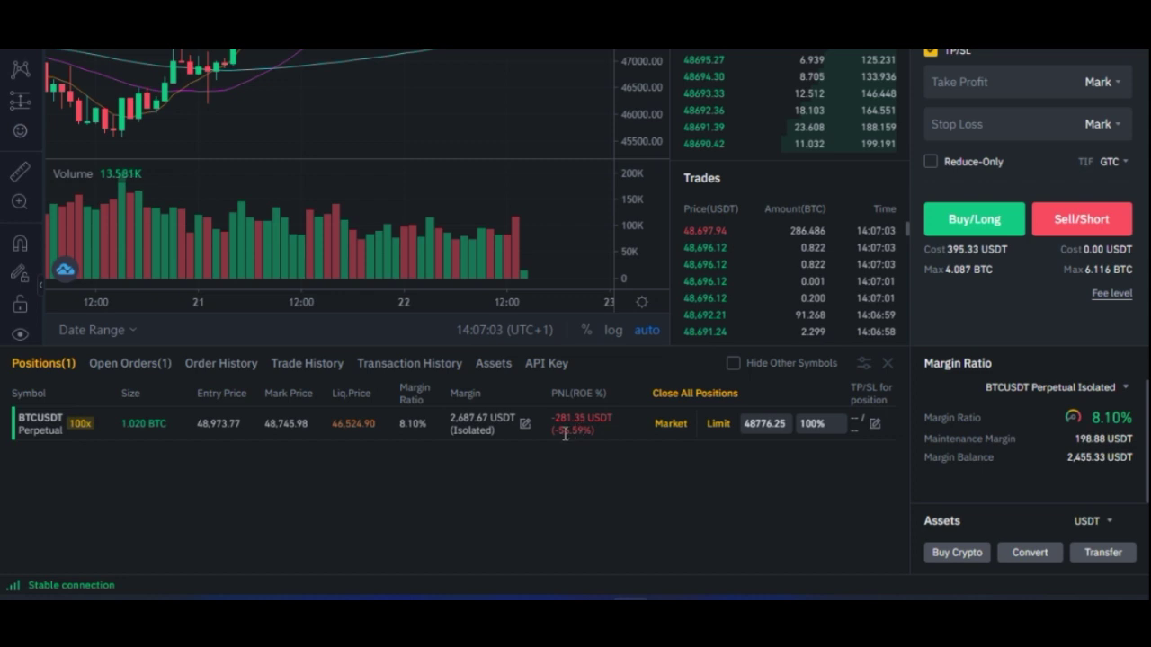
{"action": "left_click_drag", "start_coordinate": [448, 419], "coordinate": [475, 425]}
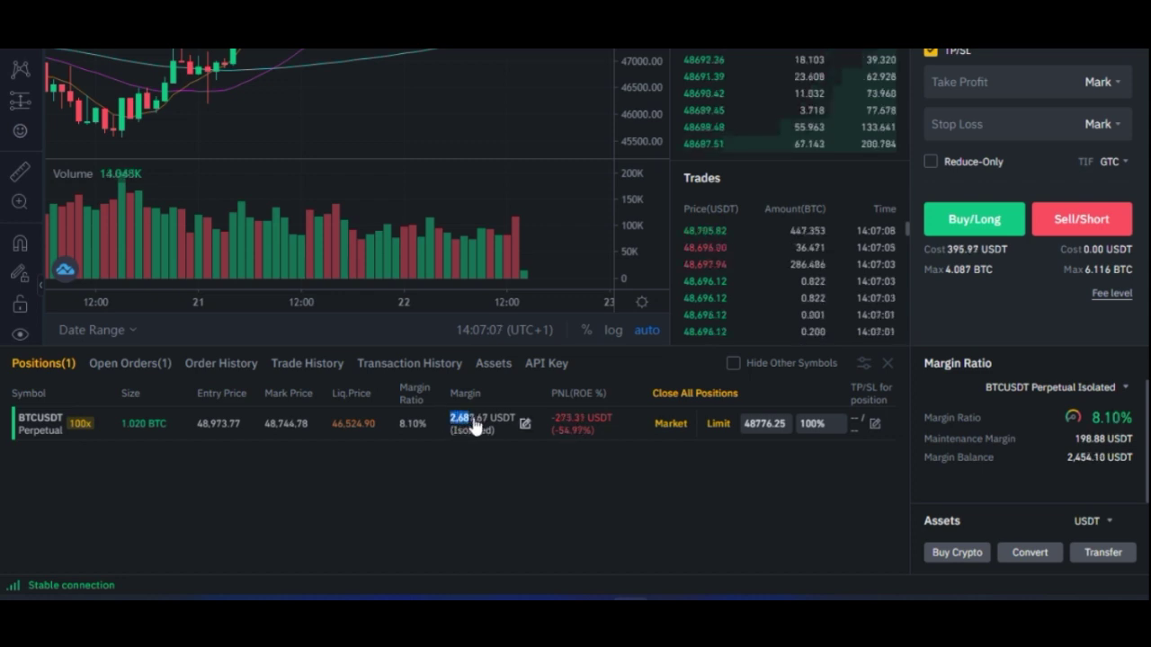
{"action": "left_click_drag", "start_coordinate": [327, 425], "coordinate": [376, 429]}
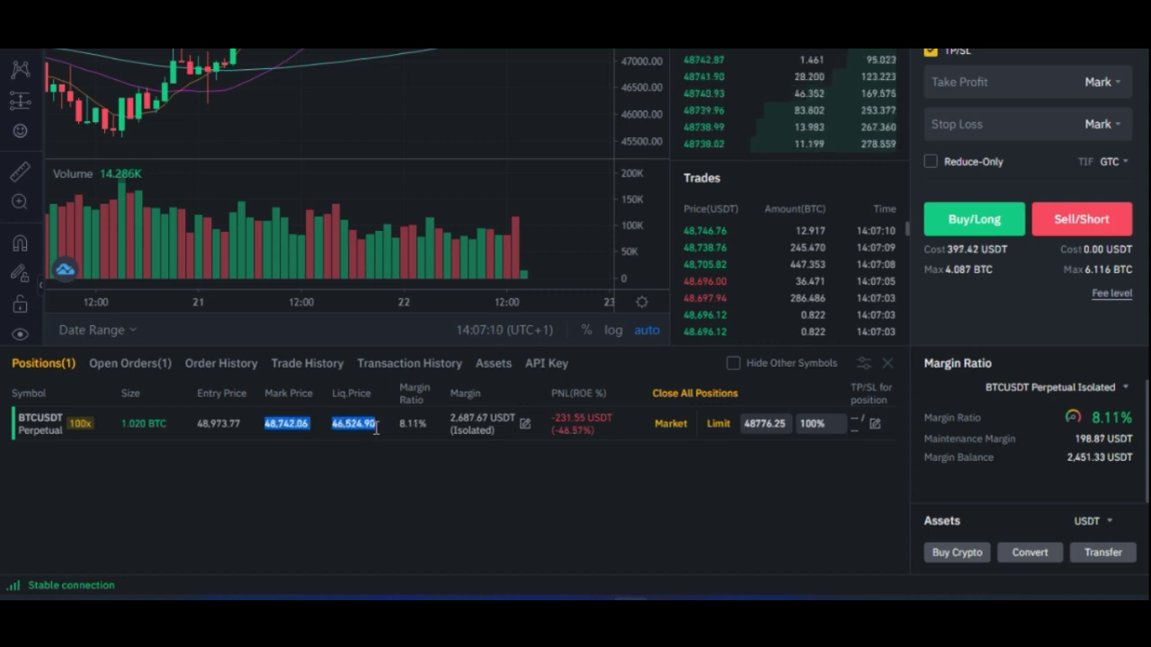
{"action": "left_click", "coordinate": [382, 512]}
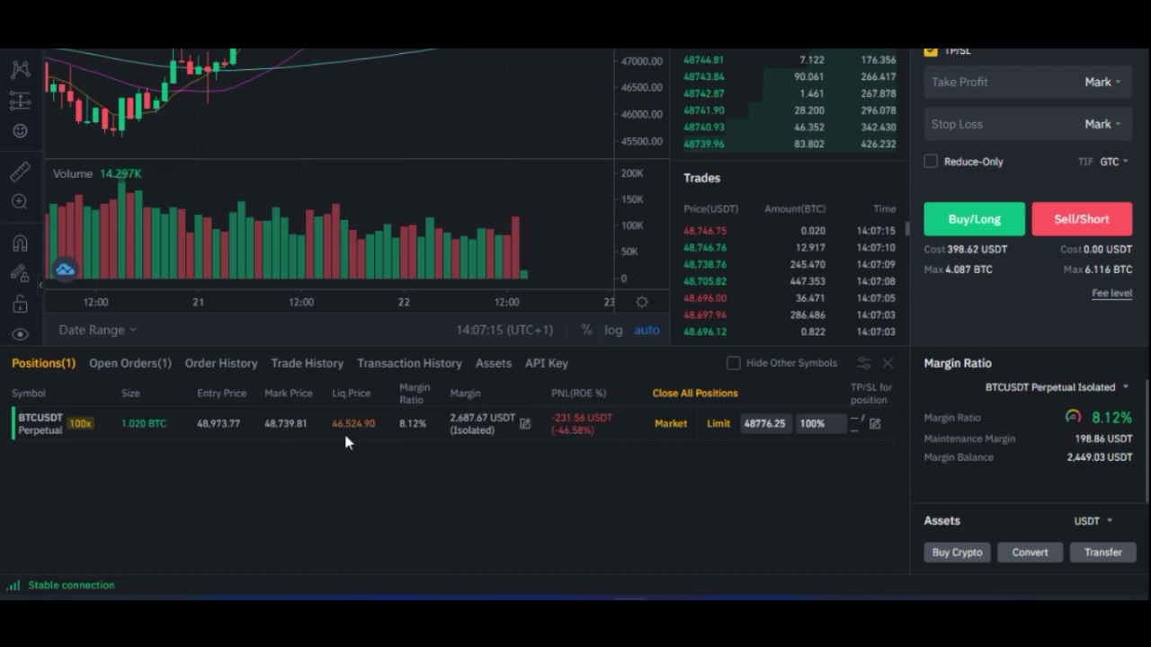
{"action": "left_click_drag", "start_coordinate": [378, 424], "coordinate": [332, 424]}
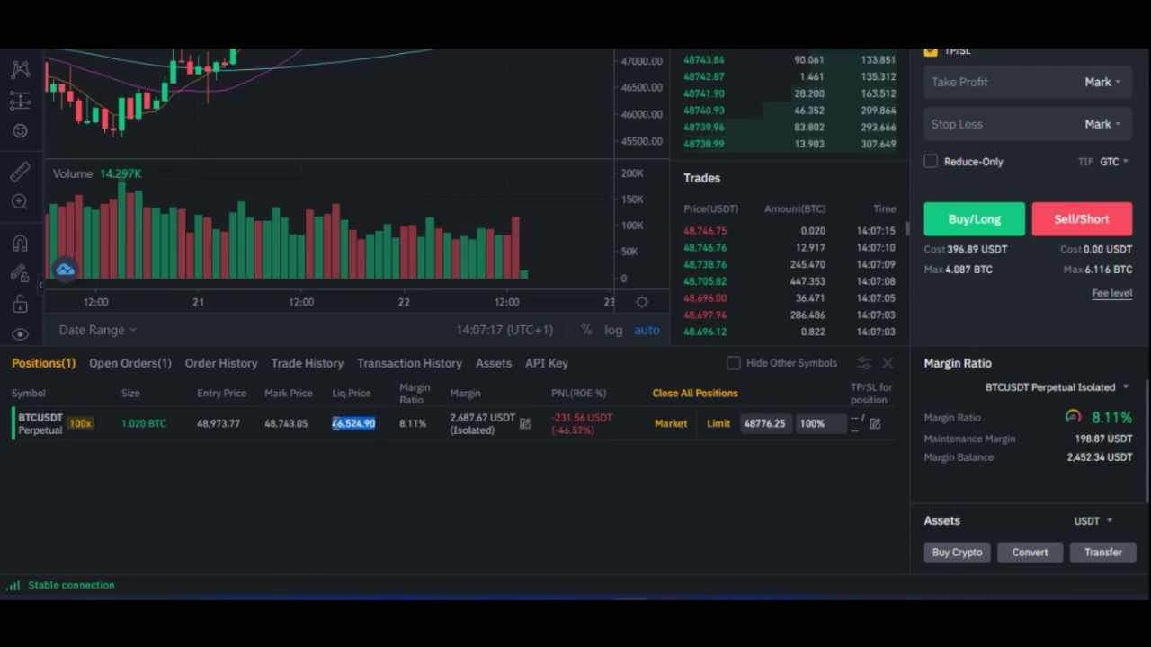
{"action": "left_click", "coordinate": [351, 499]}
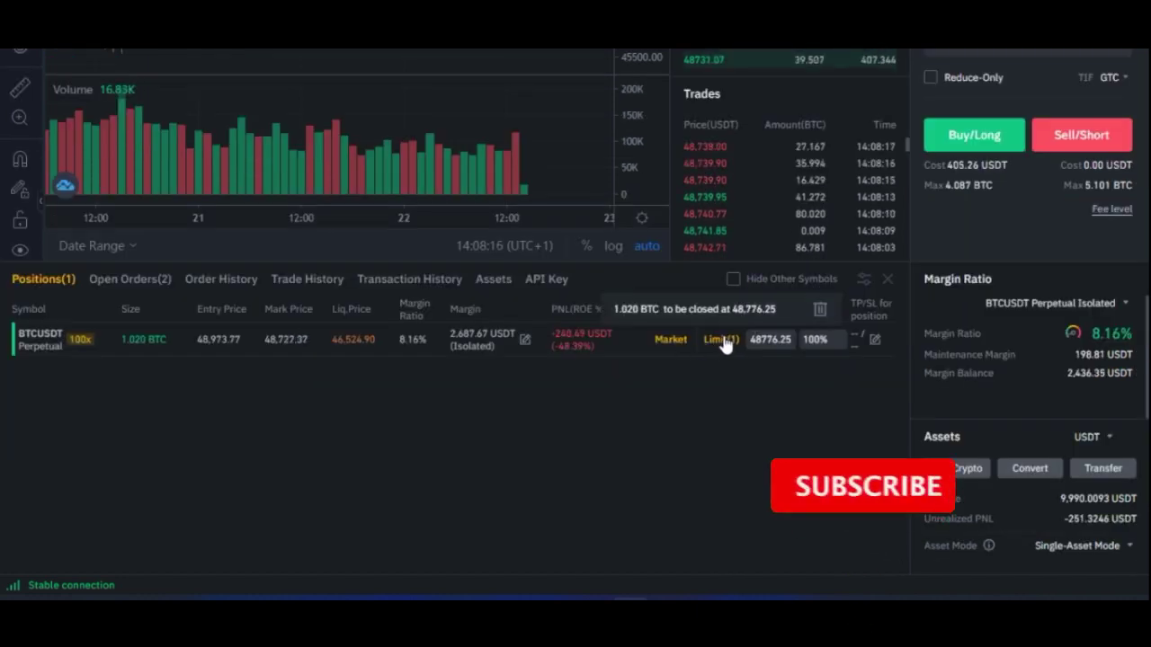
{"action": "mouse_move", "coordinate": [732, 342]}
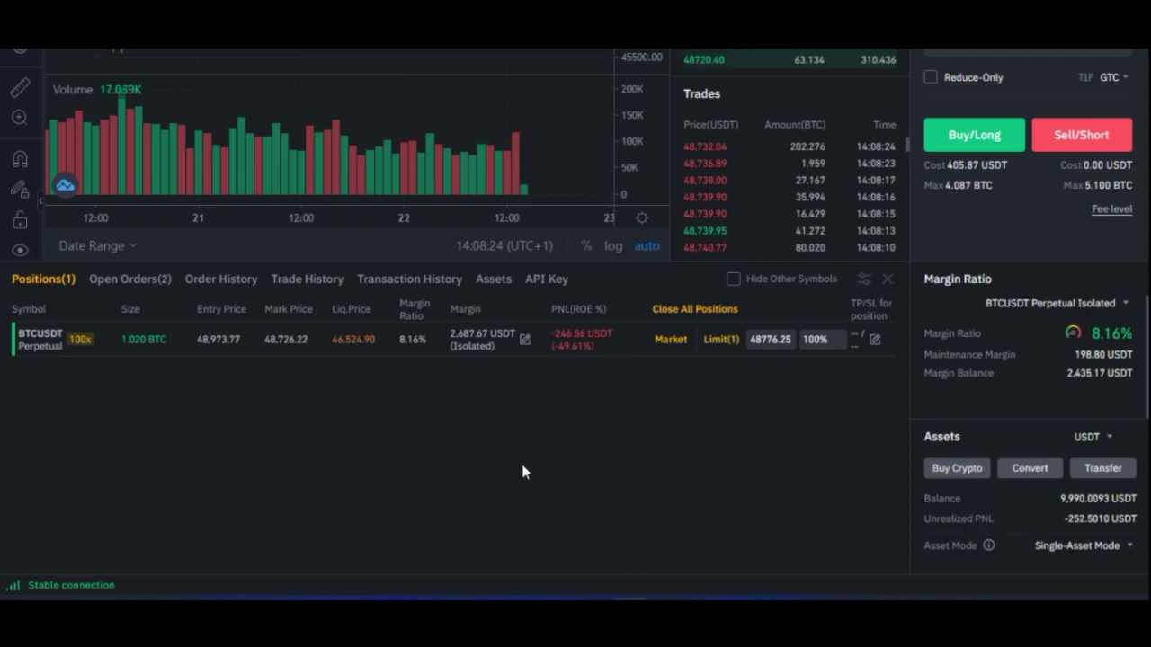
{"action": "scroll", "coordinate": [556, 477], "scroll_direction": "up", "scroll_amount": 3}
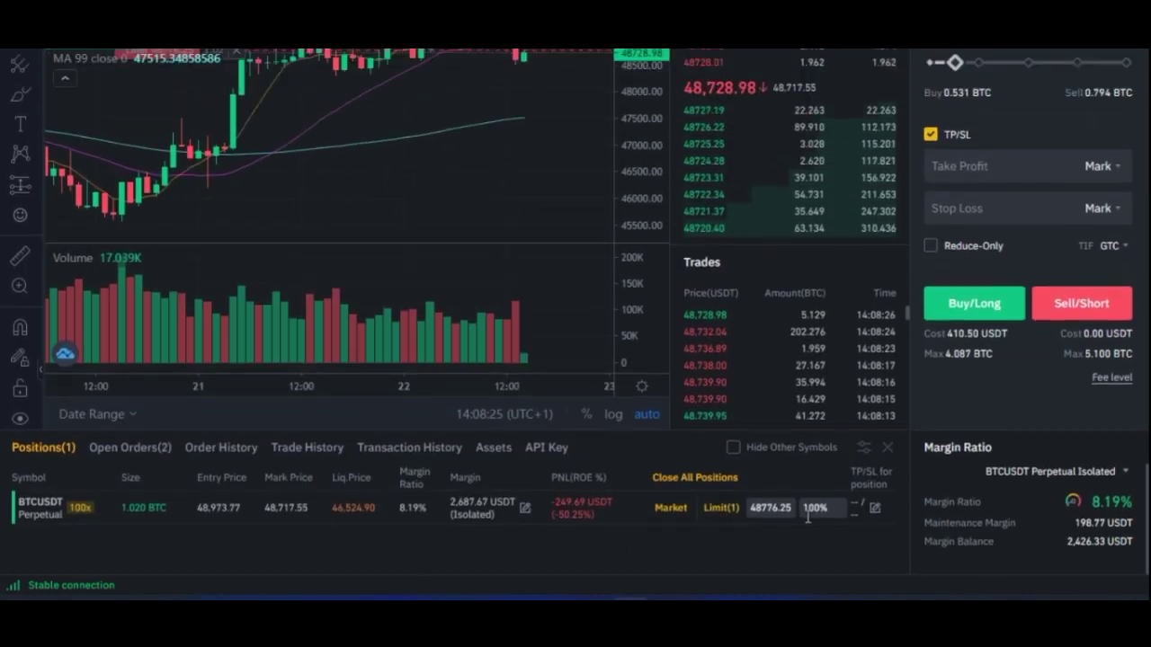
{"action": "scroll", "coordinate": [643, 517], "scroll_direction": "down", "scroll_amount": 3}
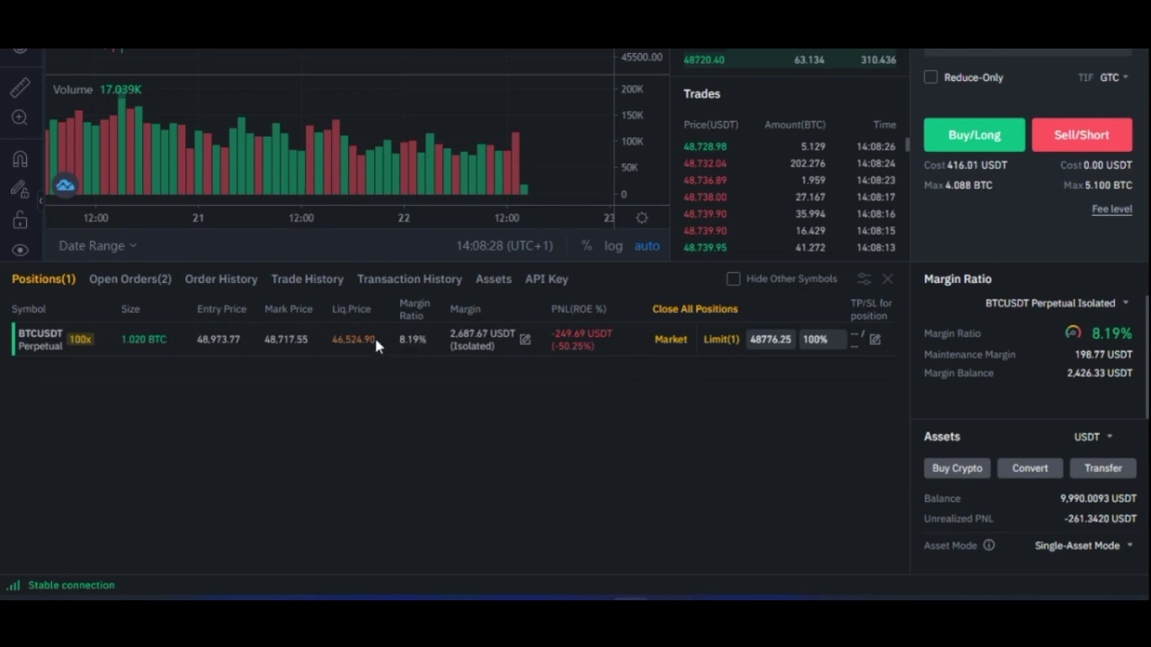
{"action": "left_click_drag", "start_coordinate": [376, 339], "coordinate": [338, 339]}
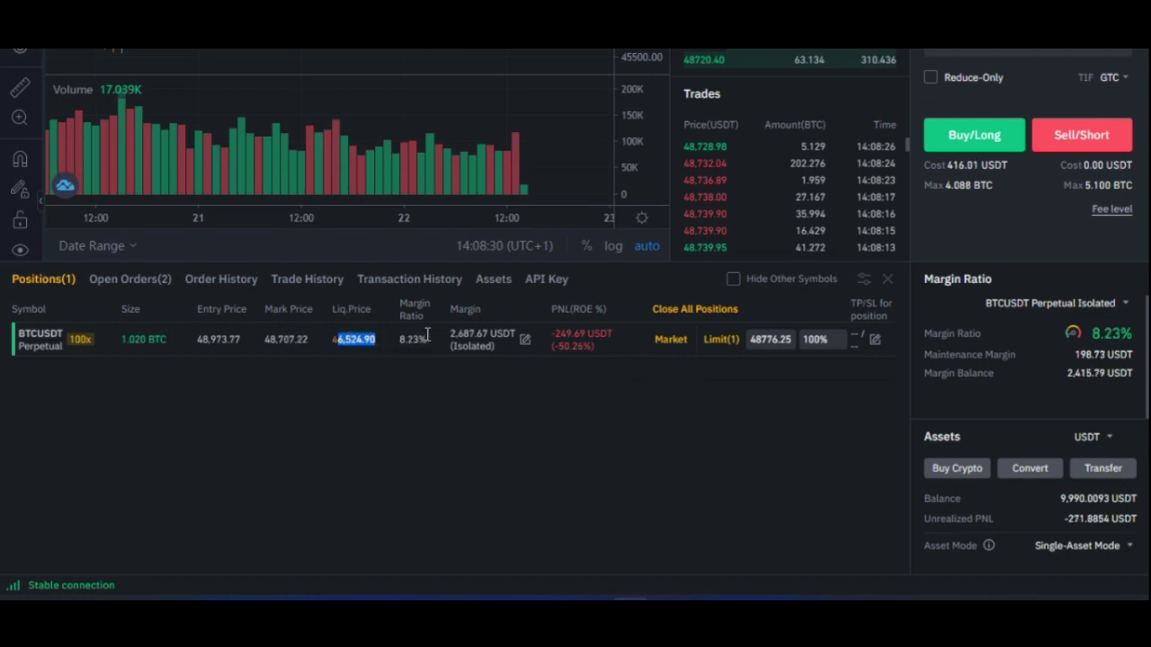
{"action": "left_click_drag", "start_coordinate": [449, 333], "coordinate": [483, 342]}
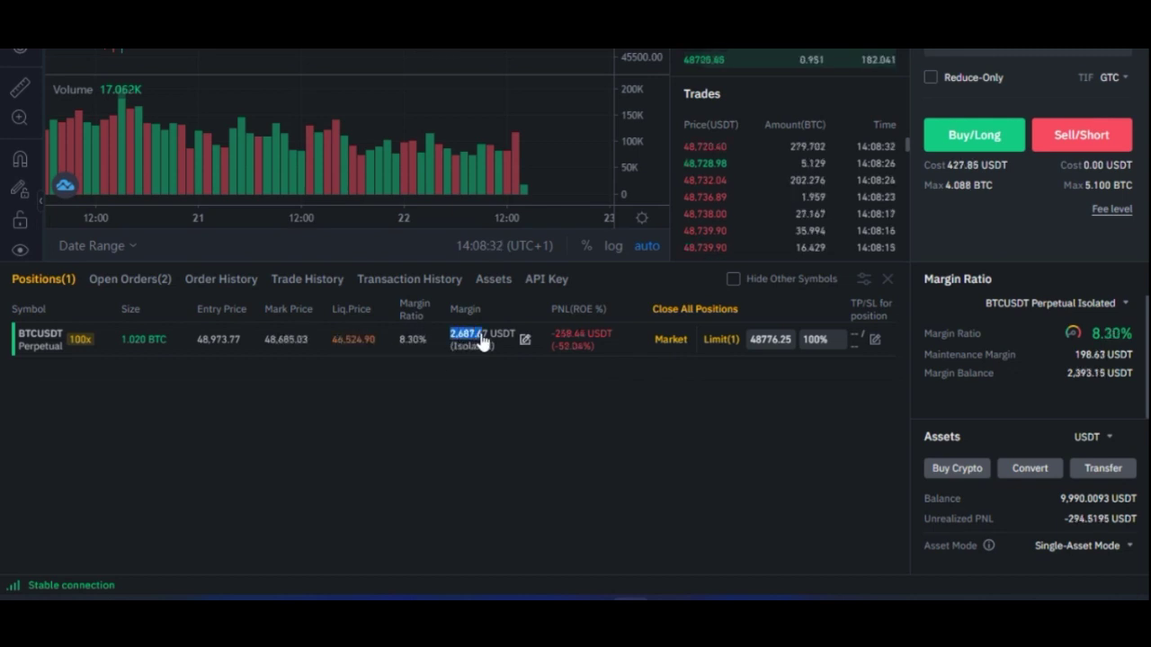
{"action": "left_click", "coordinate": [252, 413]}
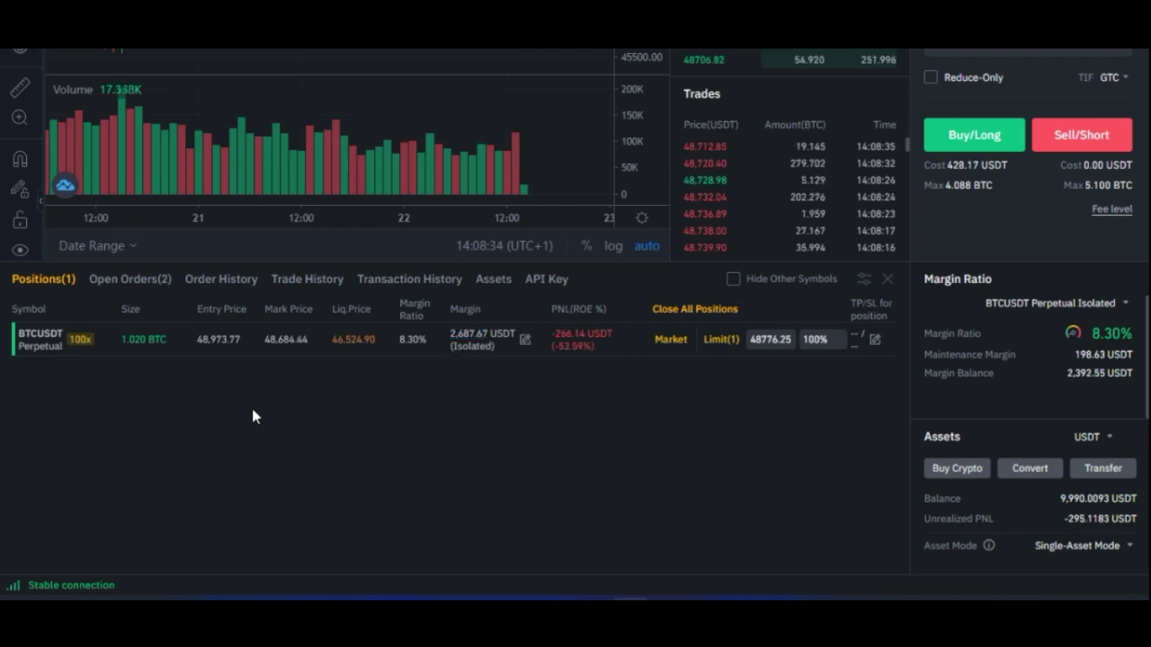
{"action": "scroll", "coordinate": [280, 435], "scroll_direction": "up", "scroll_amount": 1}
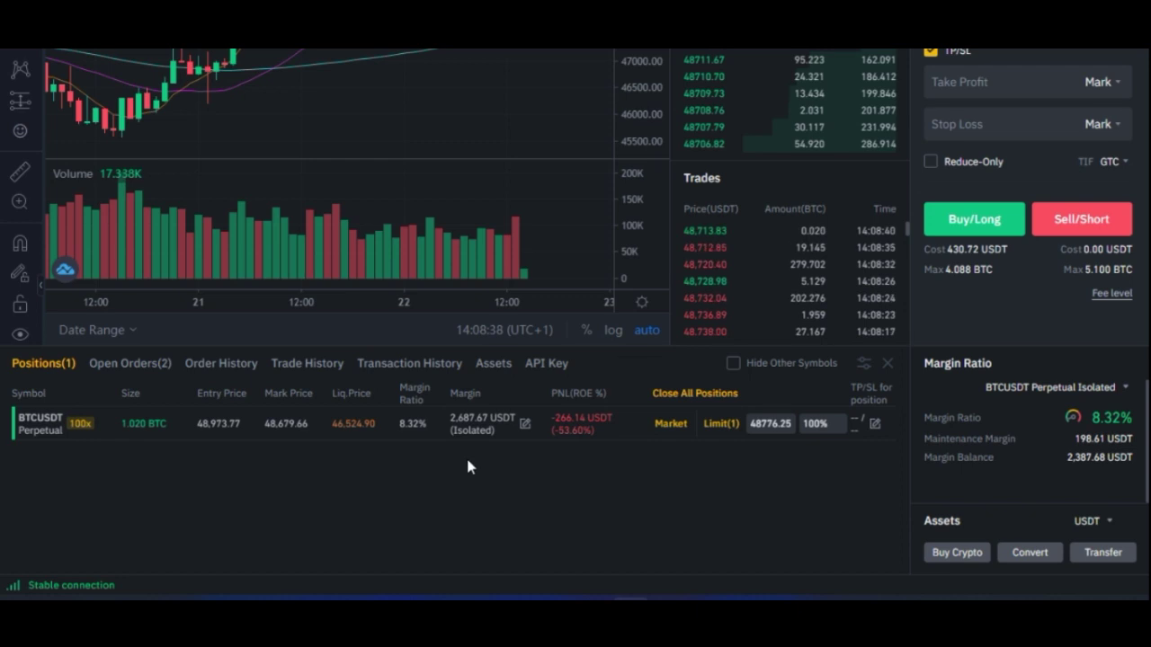
{"action": "scroll", "coordinate": [1028, 325], "scroll_direction": "up", "scroll_amount": 1}
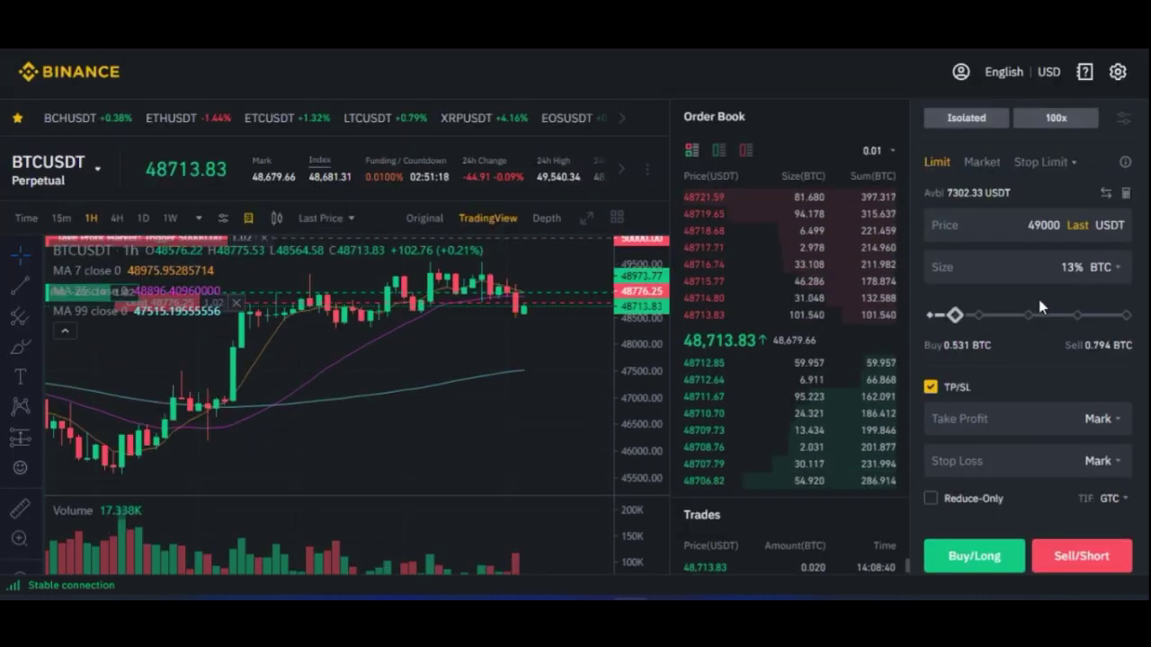
Step: Switch to ETHUSDT and prepare a market order of 0.8 ETH
{"action": "left_click", "coordinate": [180, 128]}
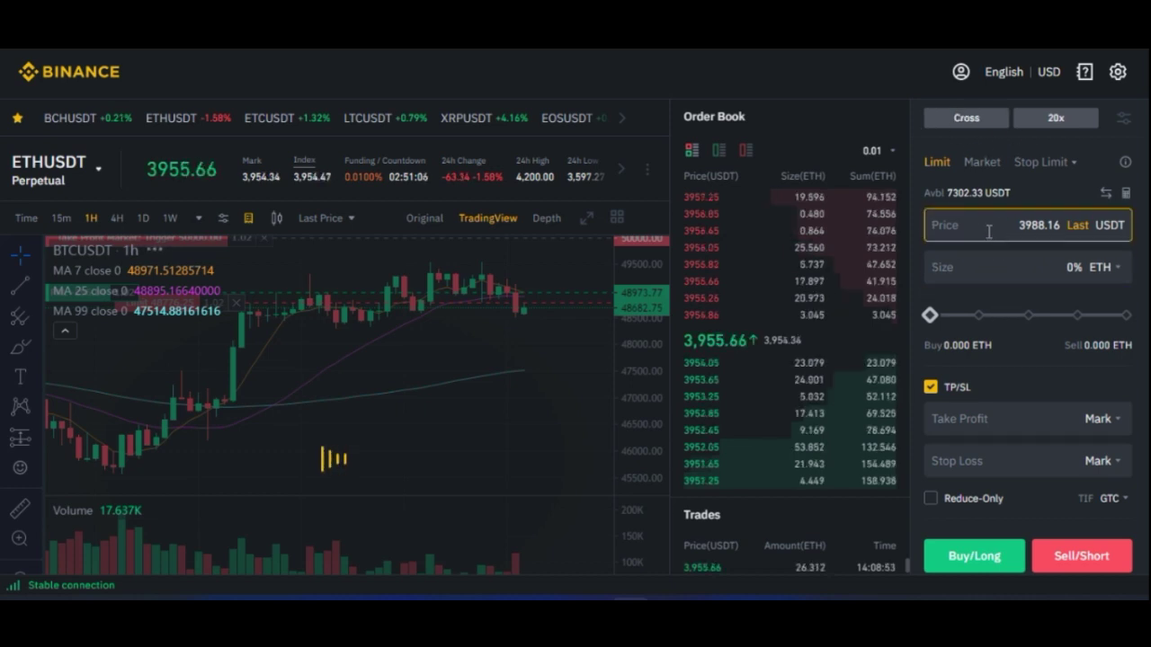
{"action": "left_click", "coordinate": [982, 162]}
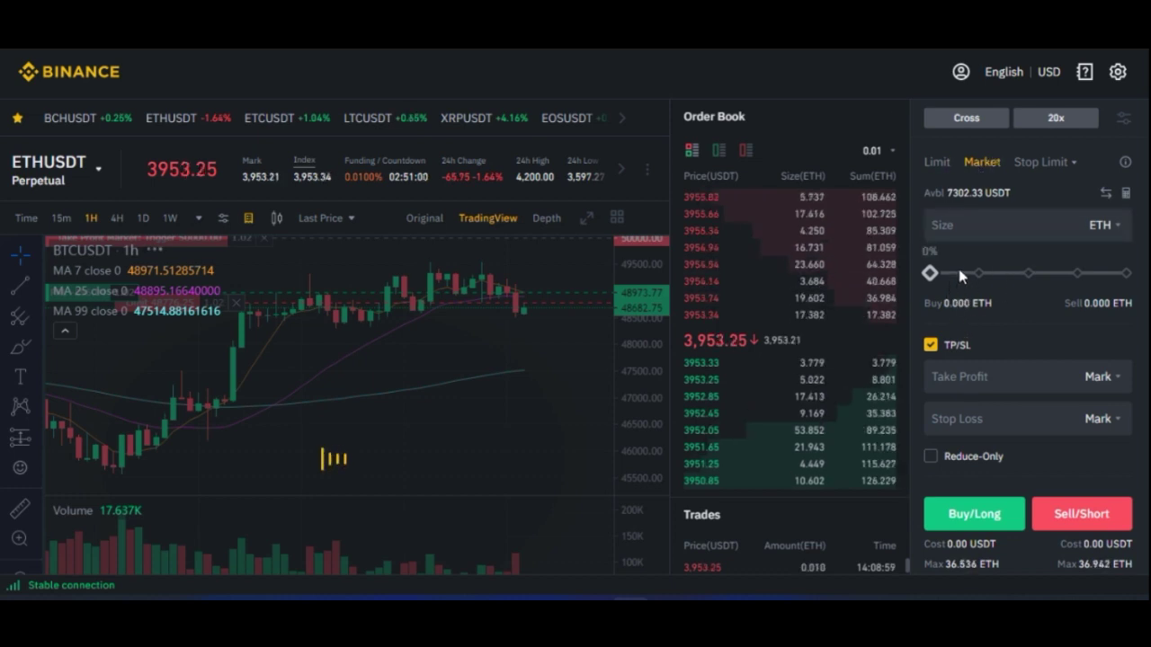
{"action": "left_click", "coordinate": [1016, 227]}
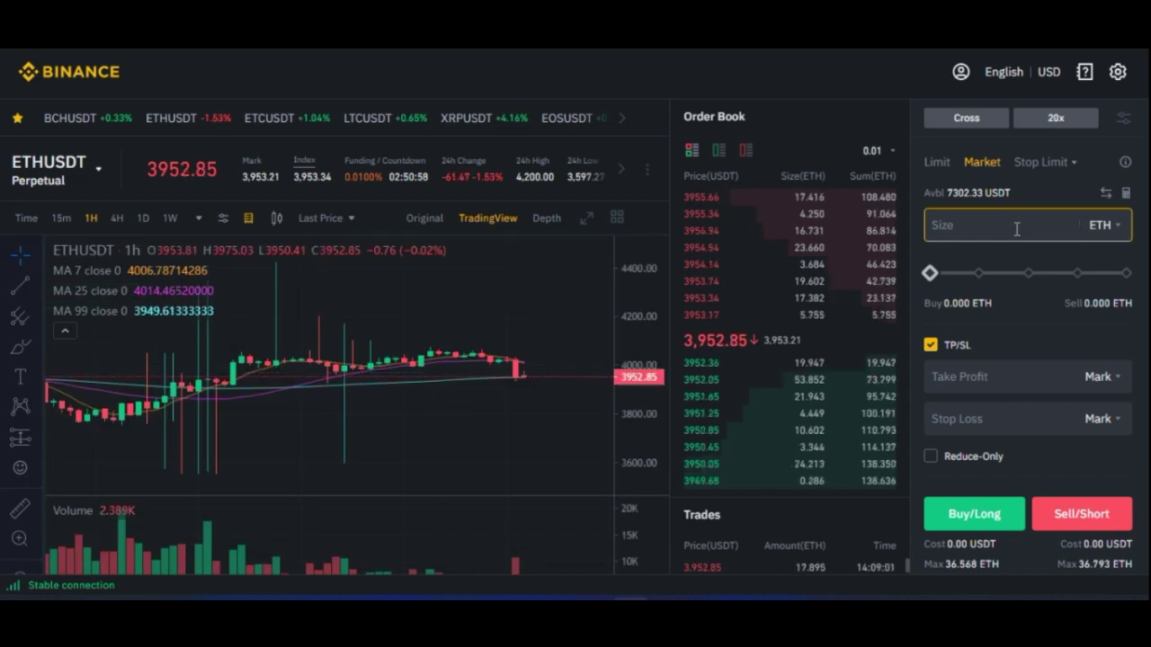
{"action": "type", "text": "0"}
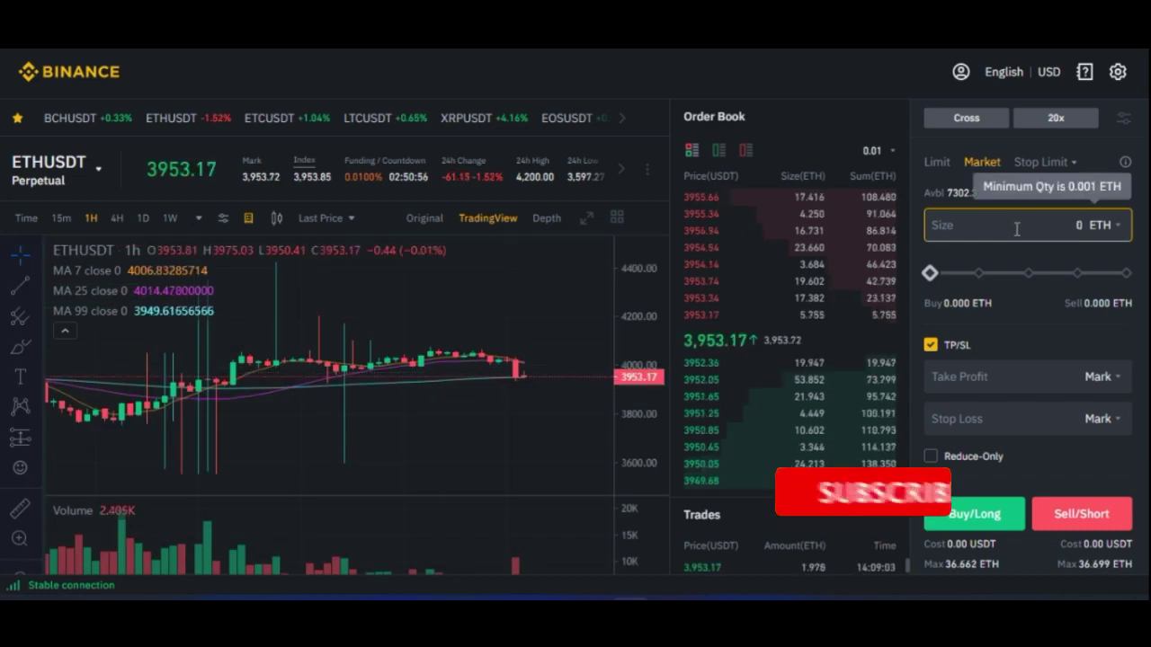
{"action": "type", "text": ".5"}
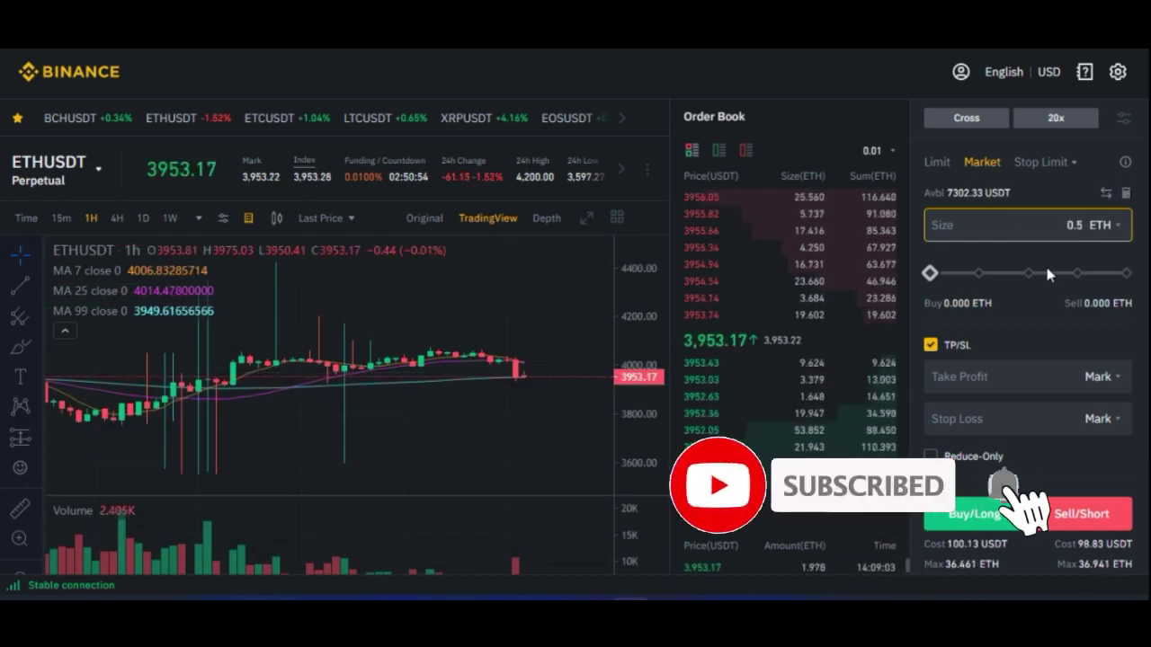
{"action": "scroll", "coordinate": [1018, 366], "scroll_direction": "down", "scroll_amount": 2}
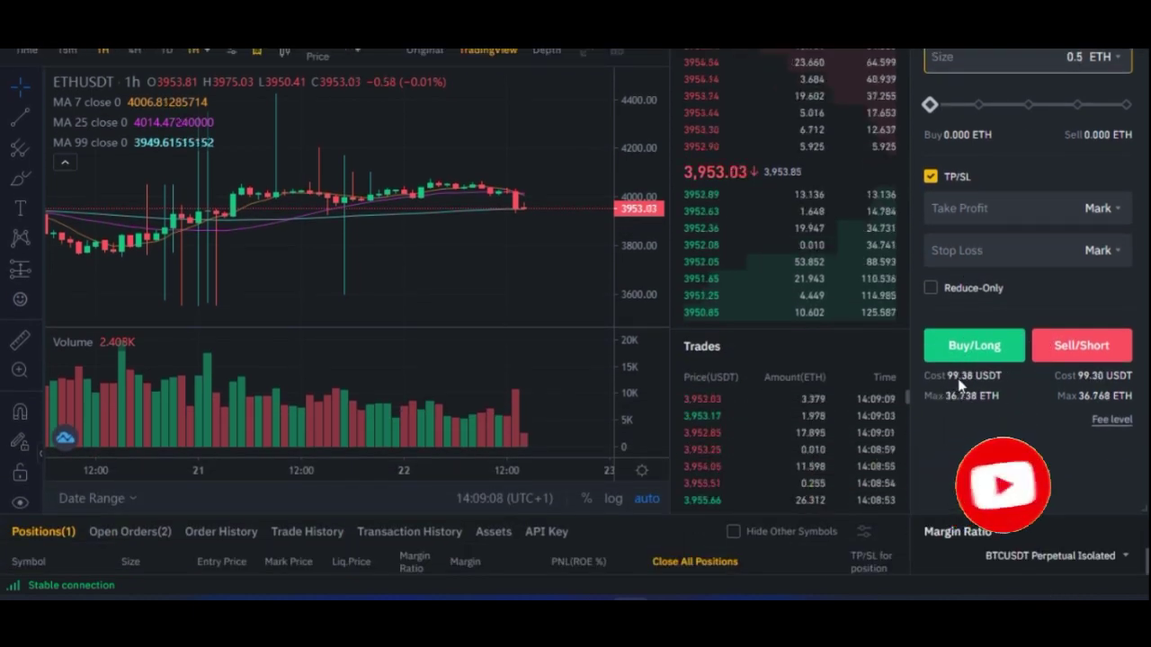
{"action": "scroll", "coordinate": [984, 429], "scroll_direction": "up", "scroll_amount": 2}
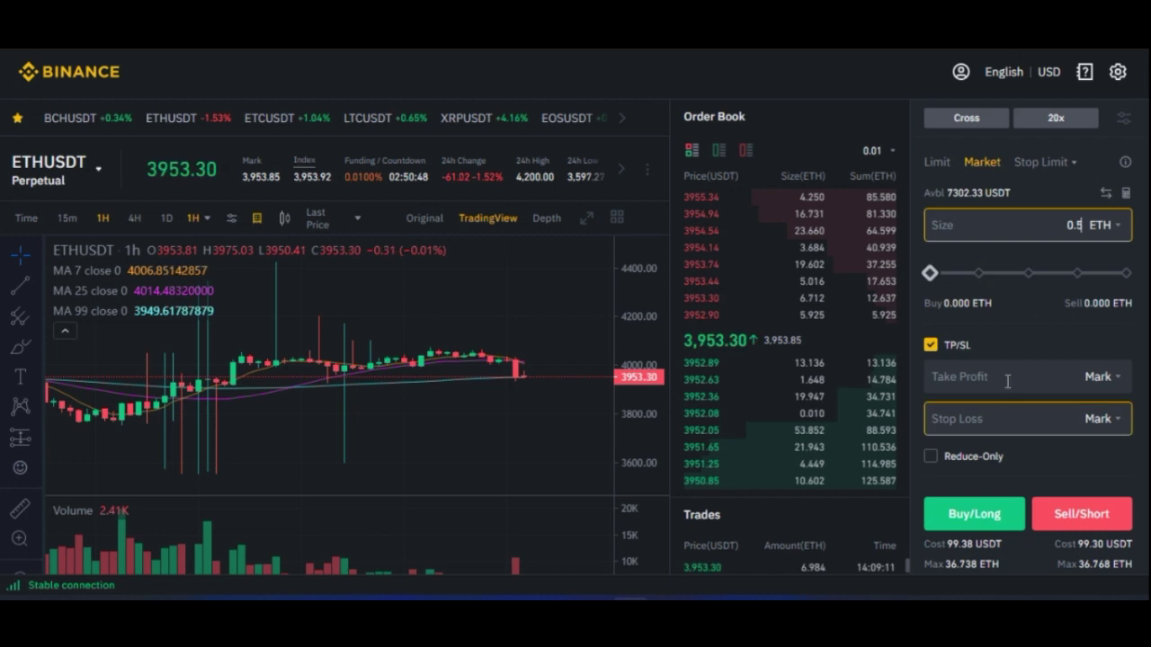
{"action": "key", "text": "BackSpace"}
{"action": "type", "text": "8"}
{"action": "scroll", "coordinate": [1082, 407], "scroll_direction": "down", "scroll_amount": 2}
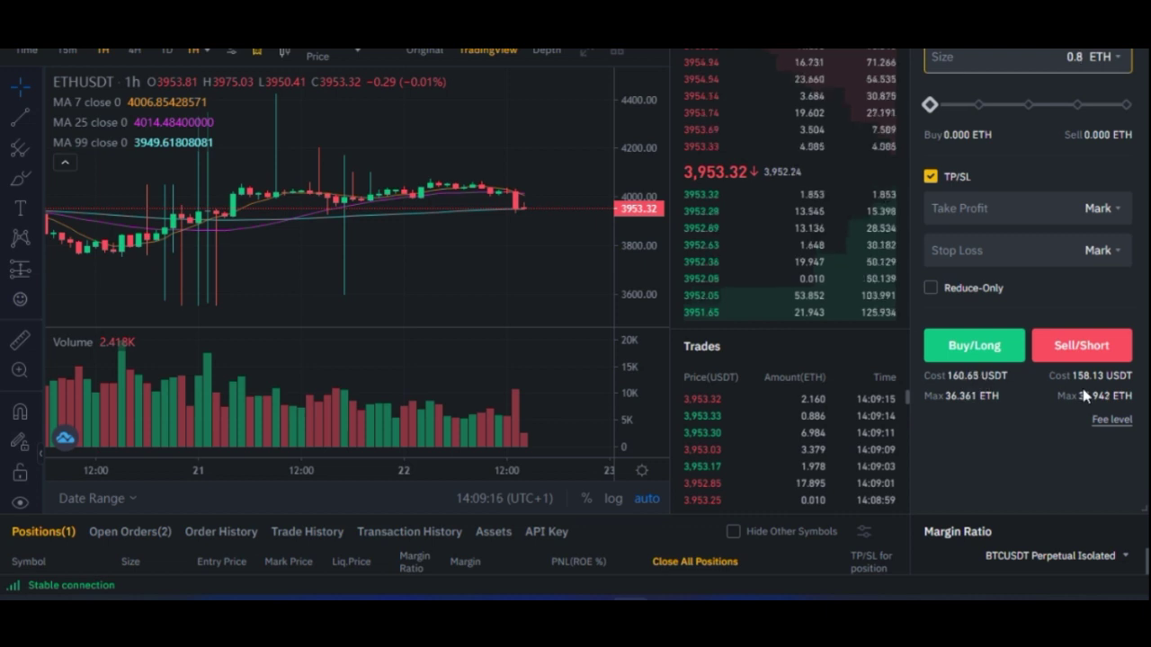
{"action": "scroll", "coordinate": [988, 342], "scroll_direction": "up", "scroll_amount": 2}
Step: Type 430 as take profit, then clear it so TP/SL stays empty
{"action": "left_click", "coordinate": [1001, 378]}
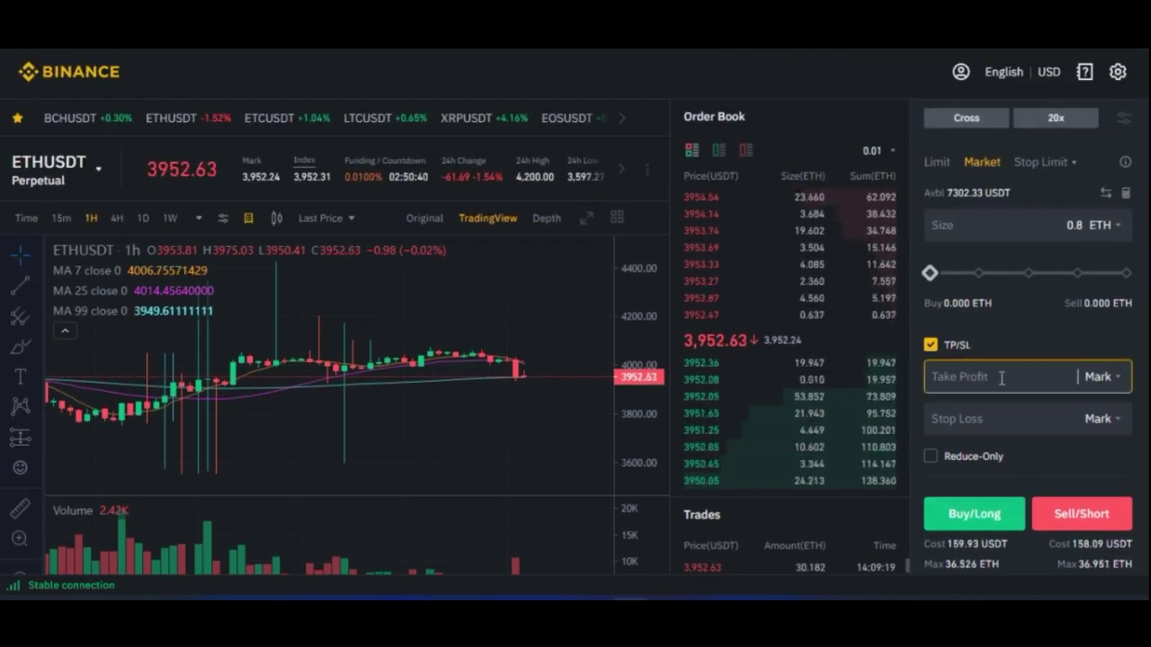
{"action": "type", "text": "4"}
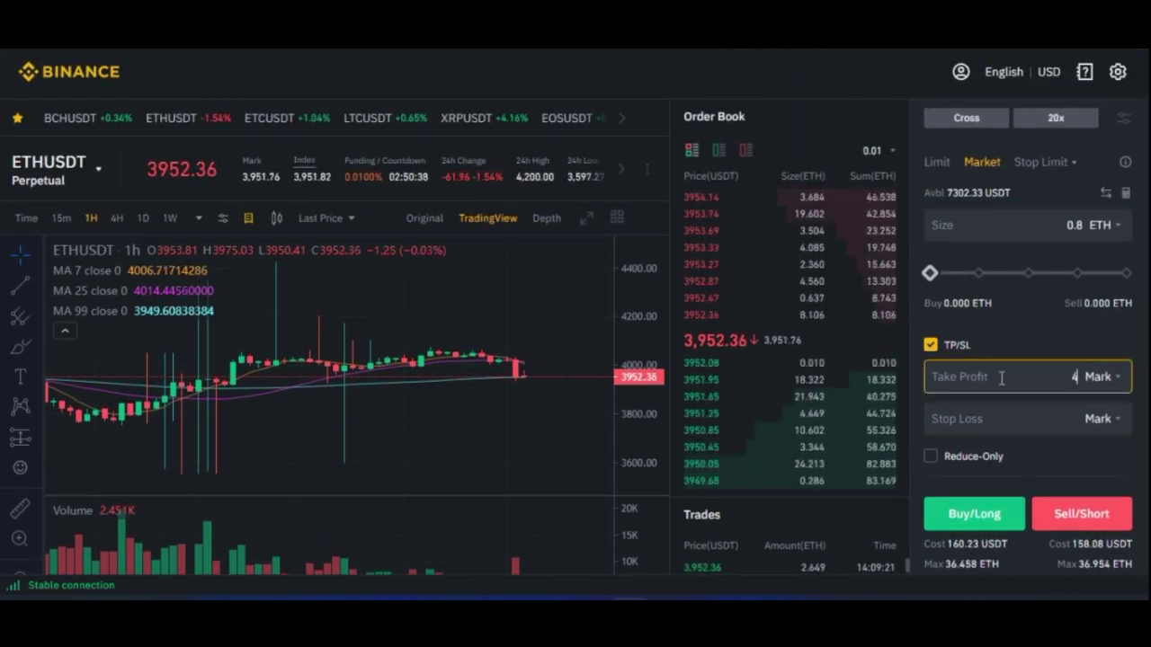
{"action": "type", "text": "30"}
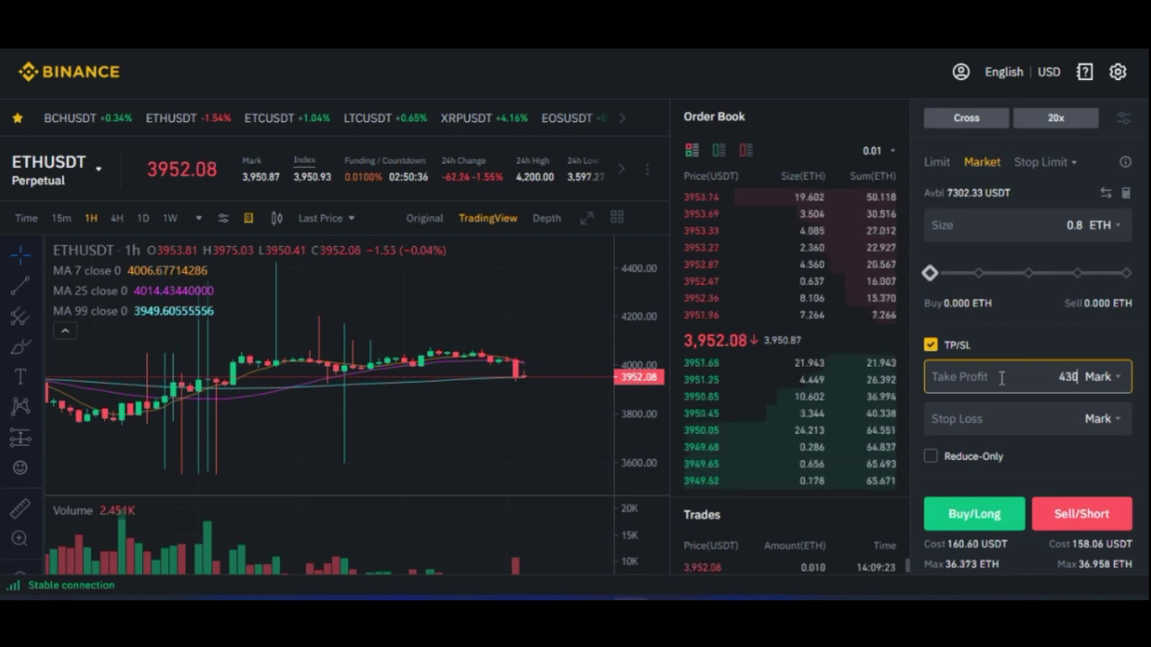
{"action": "key", "text": "BackSpace"}
{"action": "key", "text": "BackSpace"}
{"action": "key", "text": "BackSpace"}
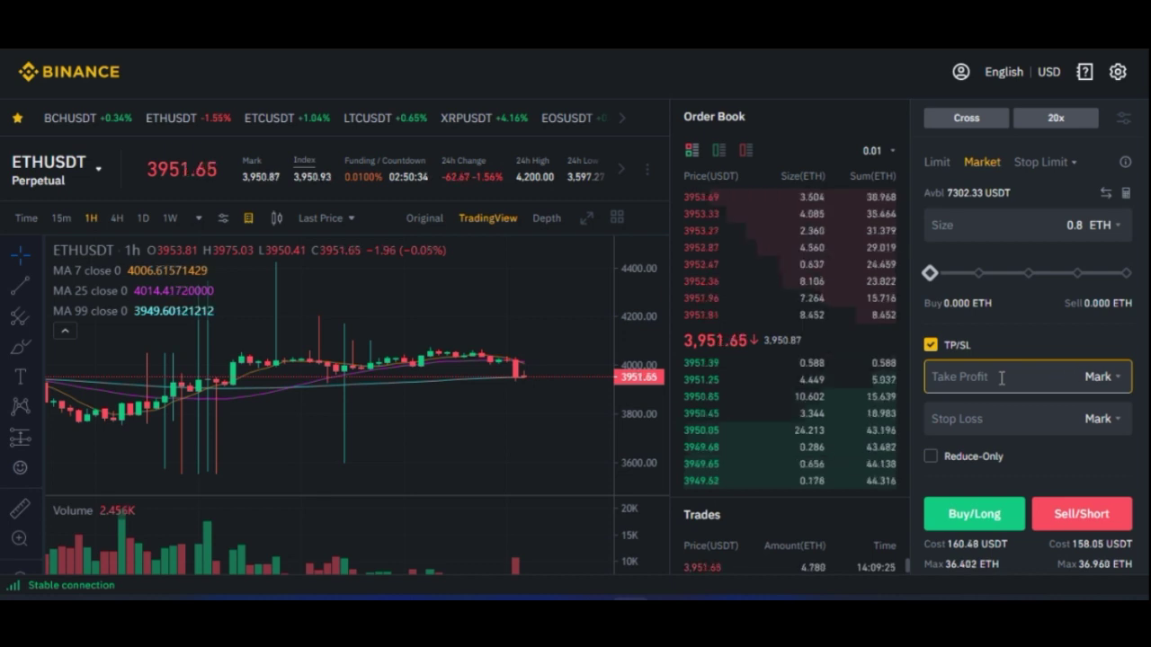
{"action": "left_click", "coordinate": [1035, 465]}
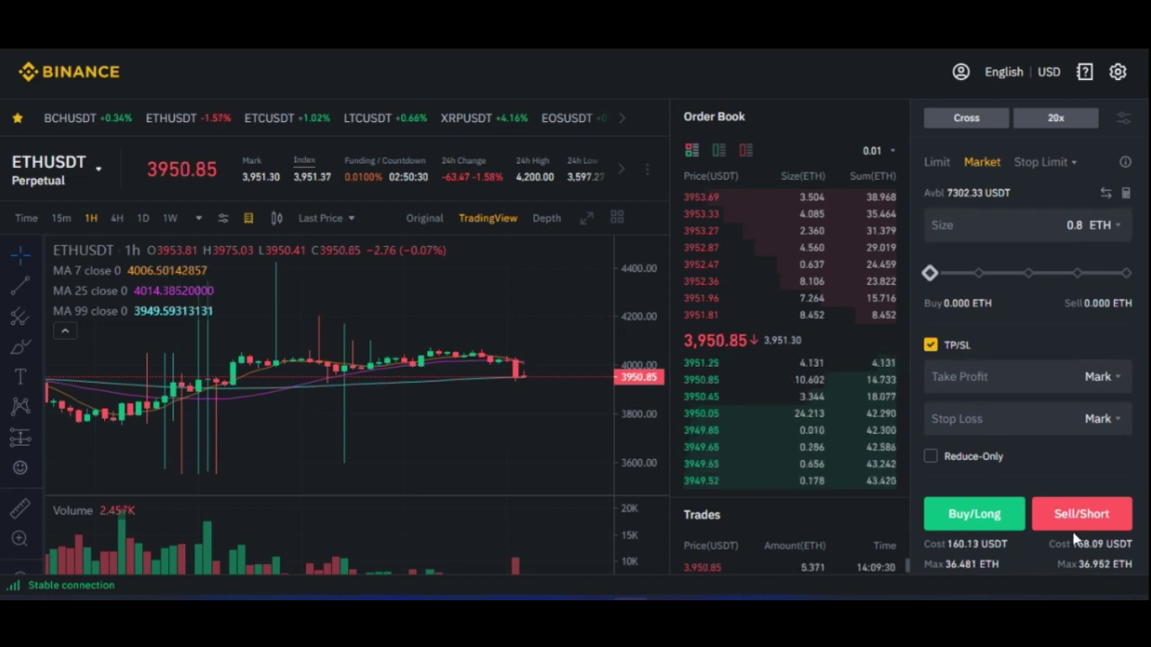
{"action": "scroll", "coordinate": [1061, 504], "scroll_direction": "down", "scroll_amount": 1}
{"action": "scroll", "coordinate": [1056, 496], "scroll_direction": "down", "scroll_amount": 1}
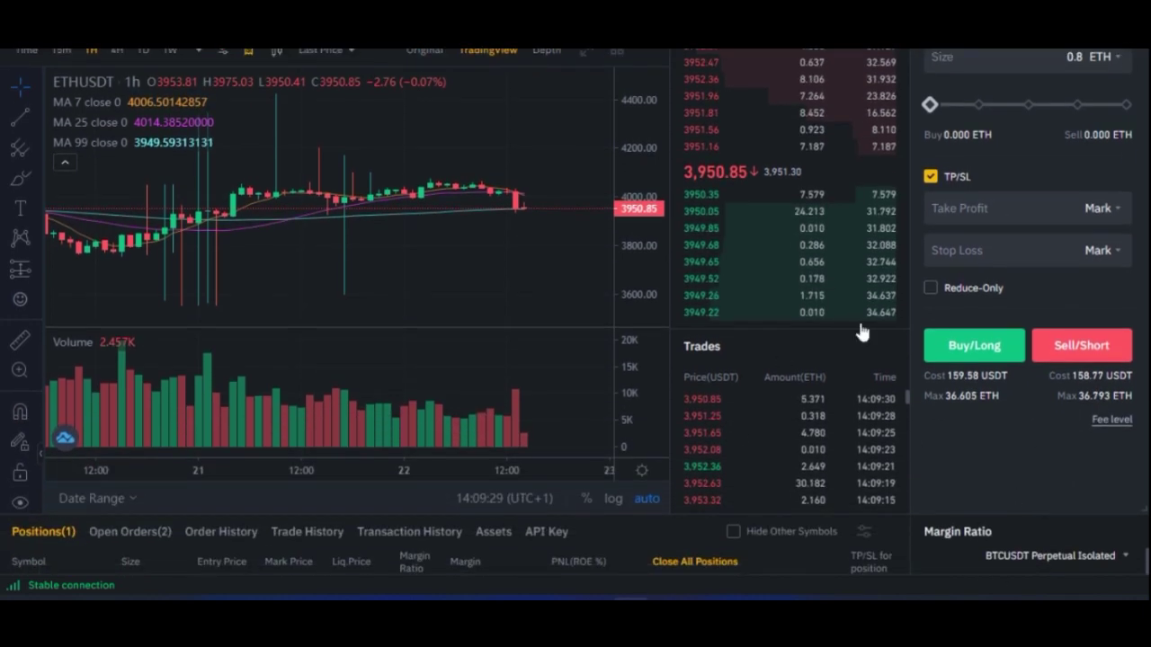
Step: Buy 0.8 ETH long at market and check the new 20x Cross row, entry 3,951.06
{"action": "left_click", "coordinate": [973, 347]}
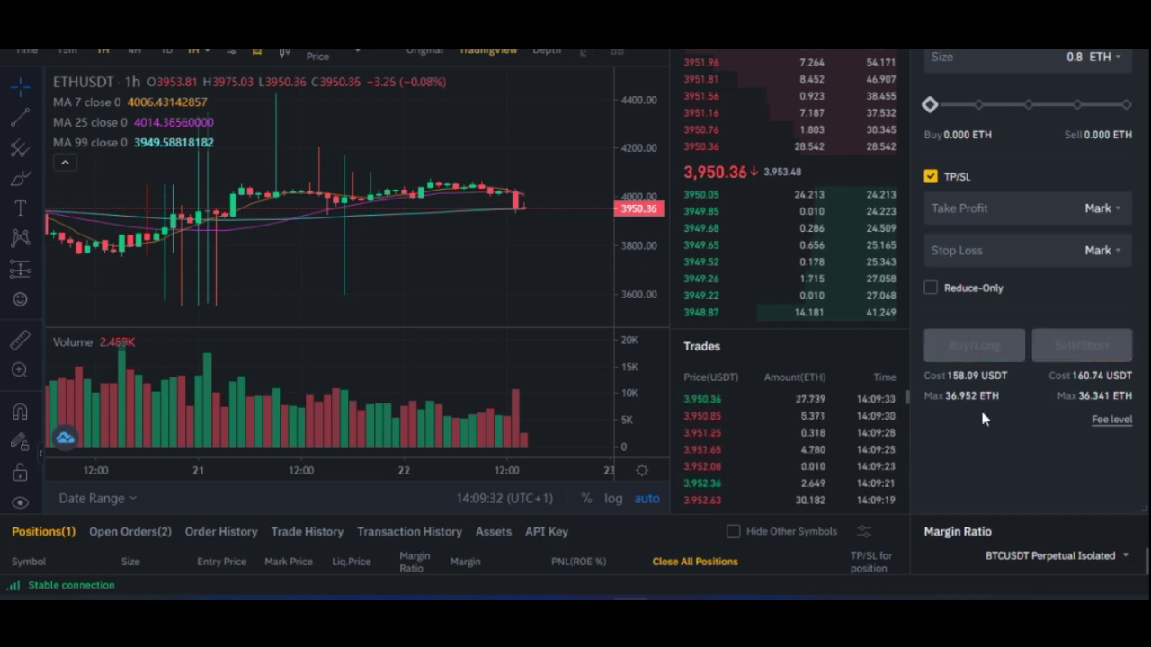
{"action": "scroll", "coordinate": [969, 440], "scroll_direction": "down", "scroll_amount": 3}
{"action": "scroll", "coordinate": [969, 448], "scroll_direction": "down", "scroll_amount": 1}
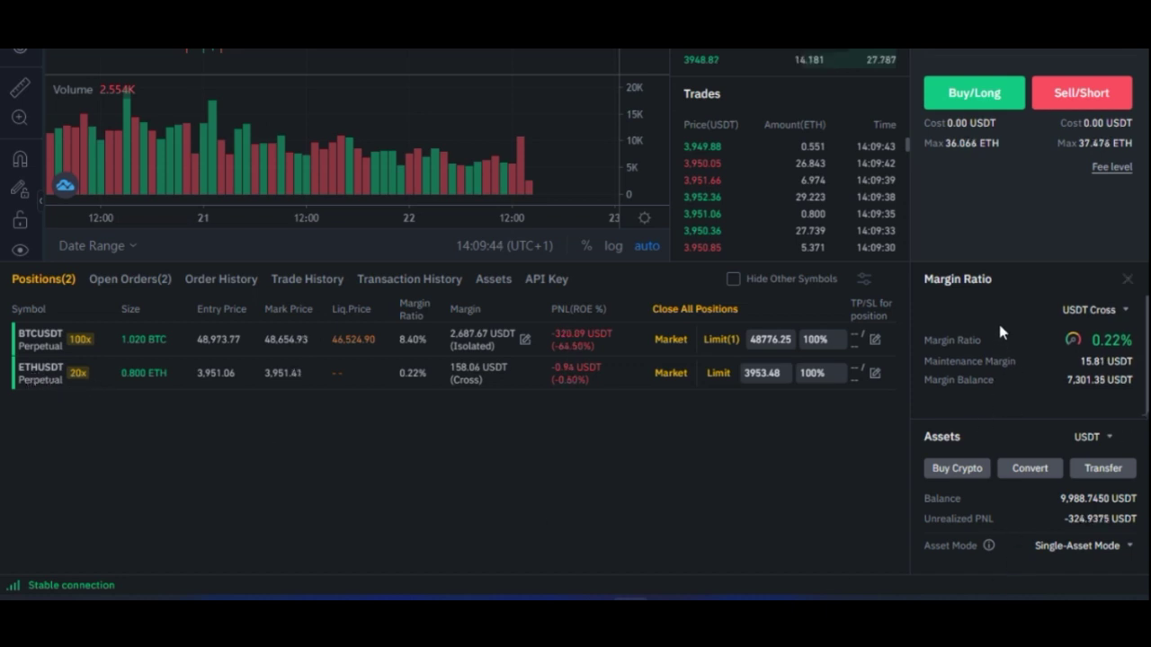
{"action": "scroll", "coordinate": [997, 319], "scroll_direction": "up", "scroll_amount": 5}
{"action": "scroll", "coordinate": [991, 415], "scroll_direction": "down", "scroll_amount": 5}
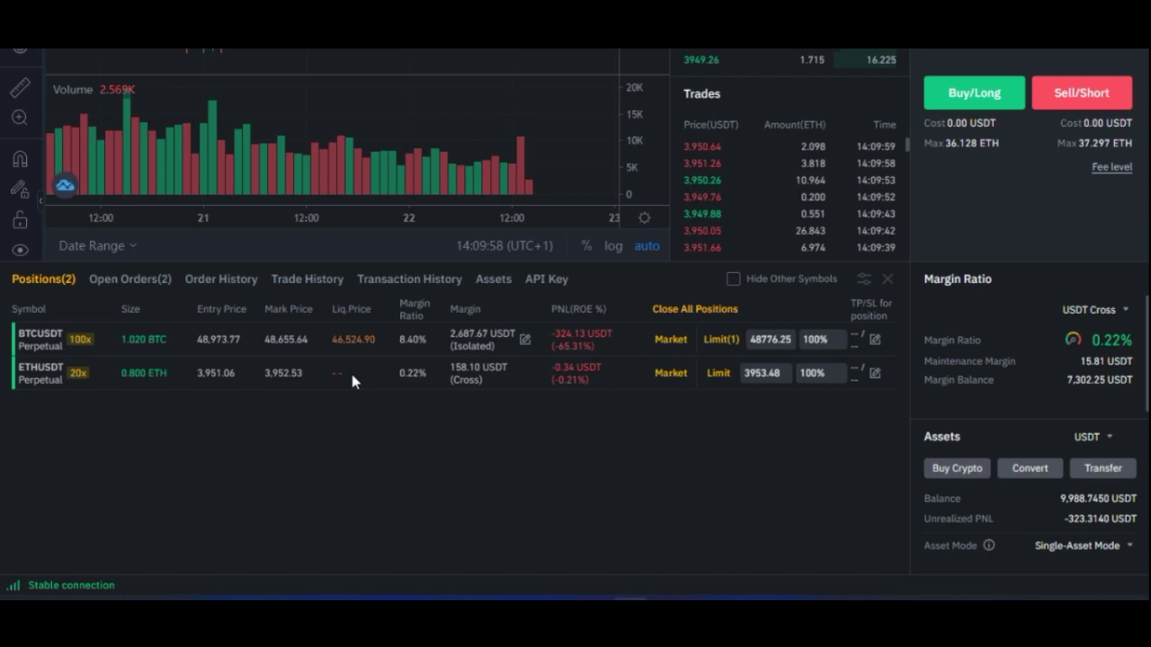
{"action": "scroll", "coordinate": [732, 484], "scroll_direction": "up", "scroll_amount": 4}
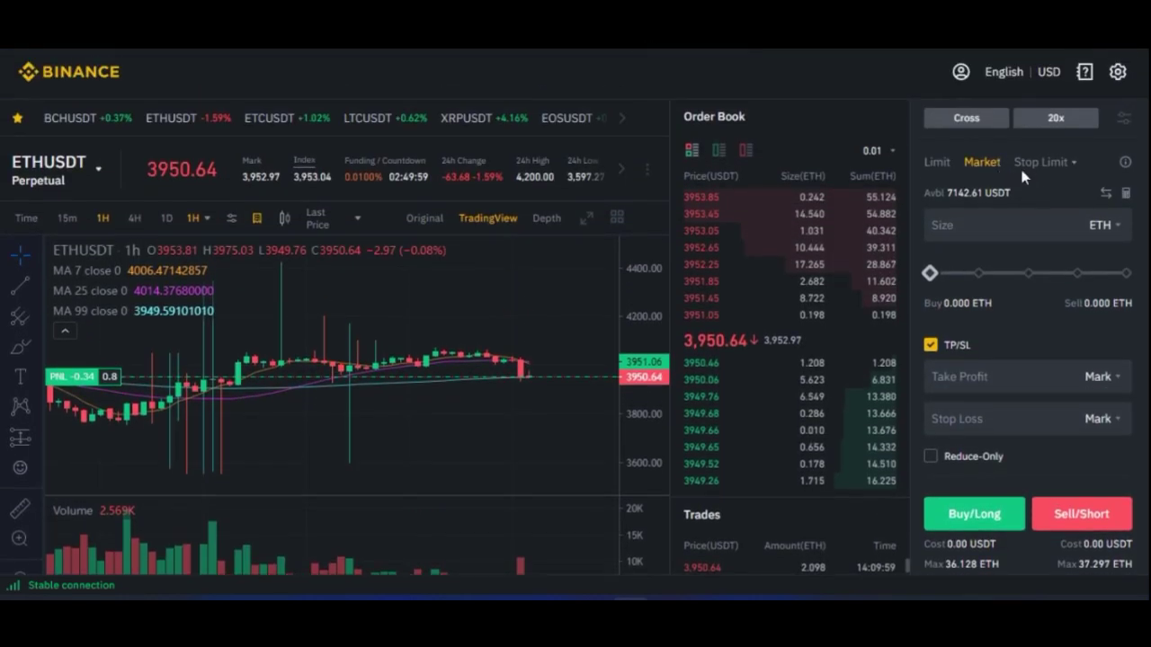
{"action": "left_click", "coordinate": [998, 278]}
{"action": "scroll", "coordinate": [977, 384], "scroll_direction": "down", "scroll_amount": 1}
{"action": "scroll", "coordinate": [977, 395], "scroll_direction": "down", "scroll_amount": 3}
{"action": "scroll", "coordinate": [976, 394], "scroll_direction": "up", "scroll_amount": 4}
{"action": "left_click", "coordinate": [966, 264]}
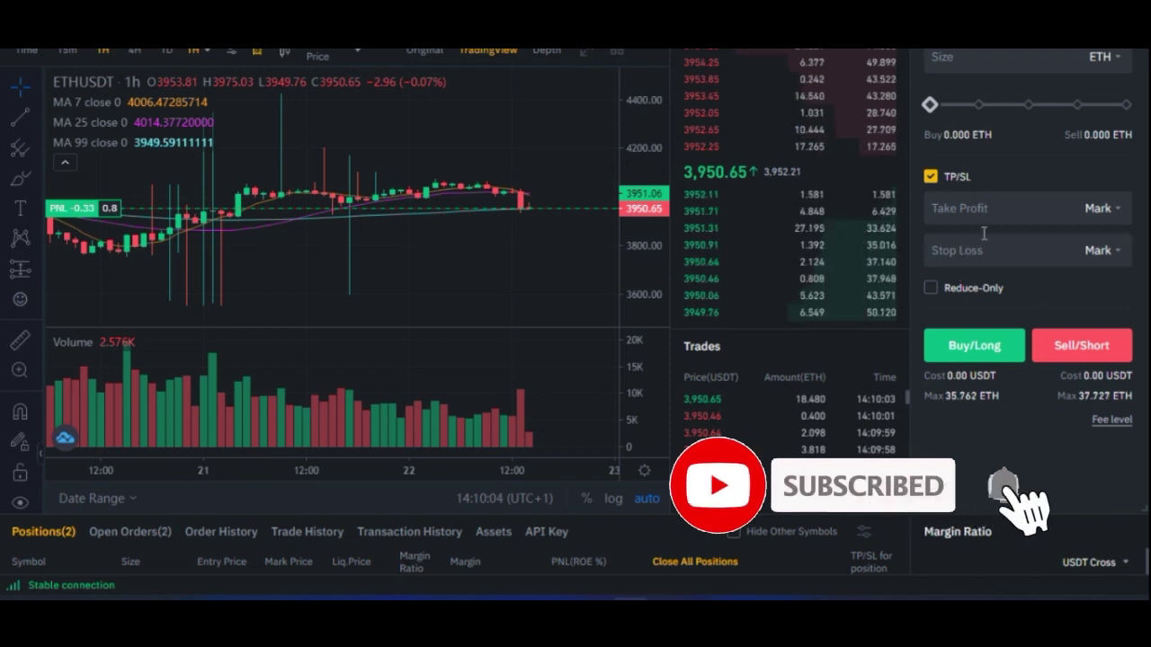
{"action": "scroll", "coordinate": [992, 268], "scroll_direction": "up", "scroll_amount": 2}
{"action": "left_click_drag", "start_coordinate": [1018, 192], "coordinate": [1034, 188]}
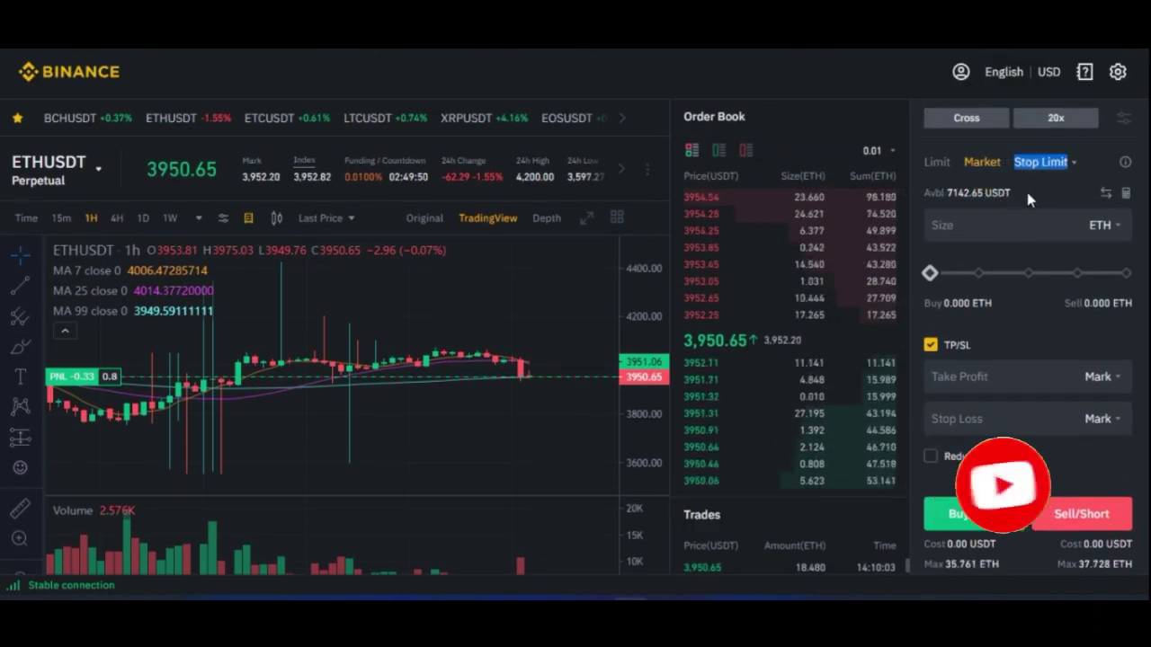
{"action": "scroll", "coordinate": [887, 531], "scroll_direction": "down", "scroll_amount": 4}
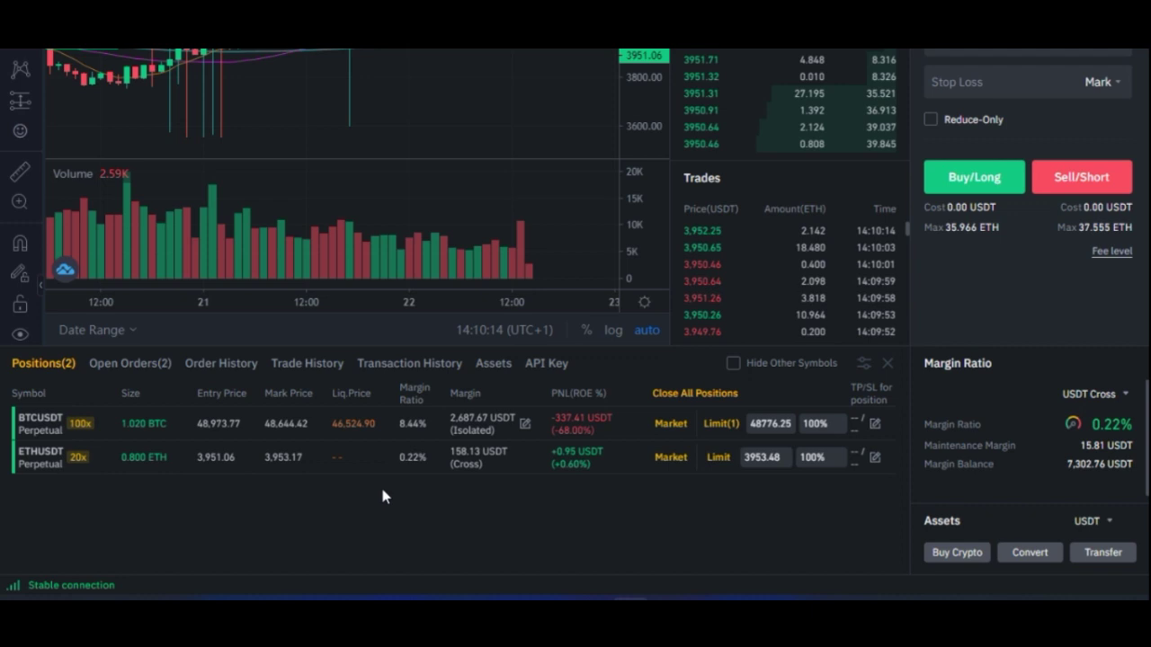
{"action": "left_click", "coordinate": [338, 494]}
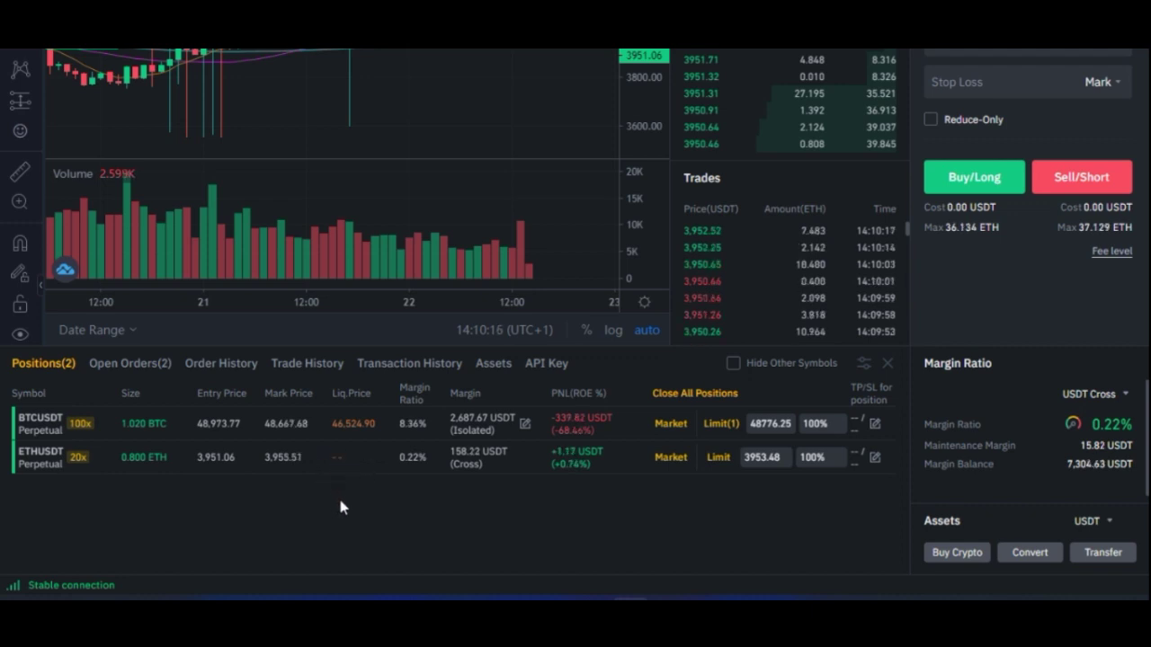
{"action": "double_click", "coordinate": [329, 464]}
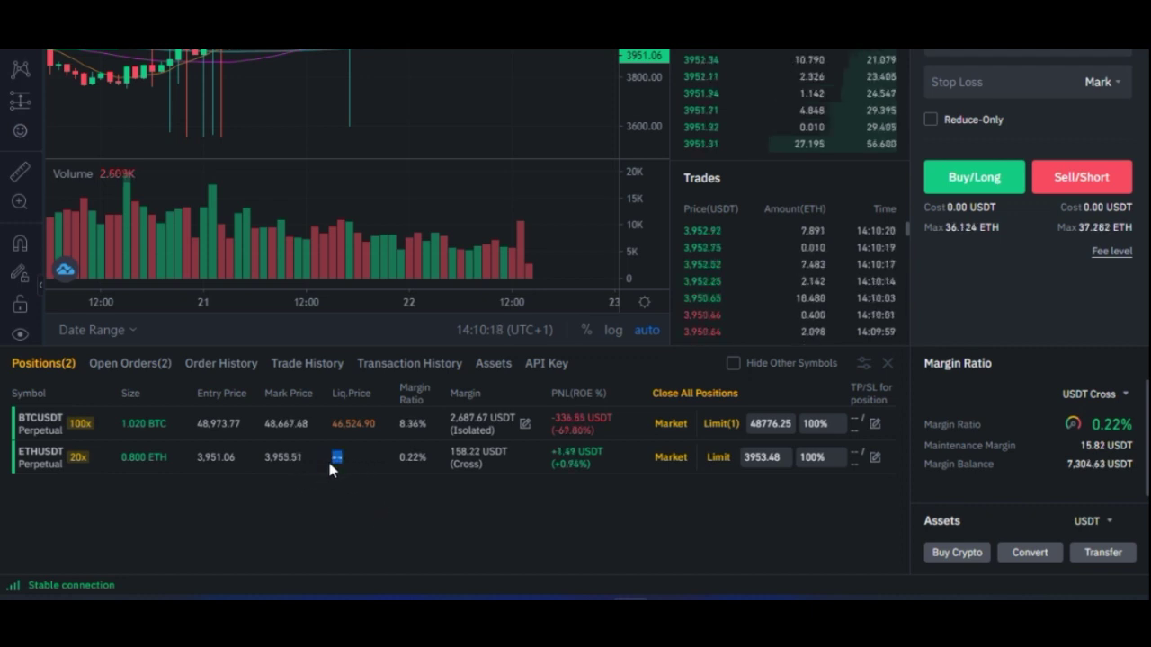
{"action": "left_click", "coordinate": [340, 514]}
{"action": "left_click_drag", "start_coordinate": [400, 423], "coordinate": [421, 460]}
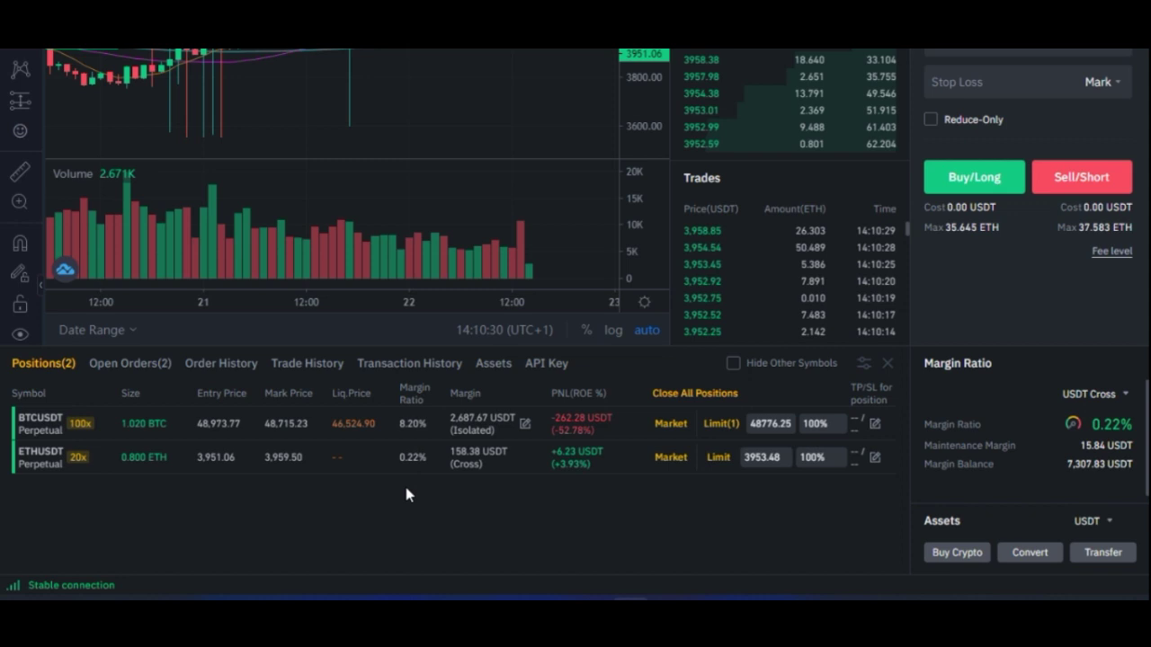
{"action": "double_click", "coordinate": [406, 422]}
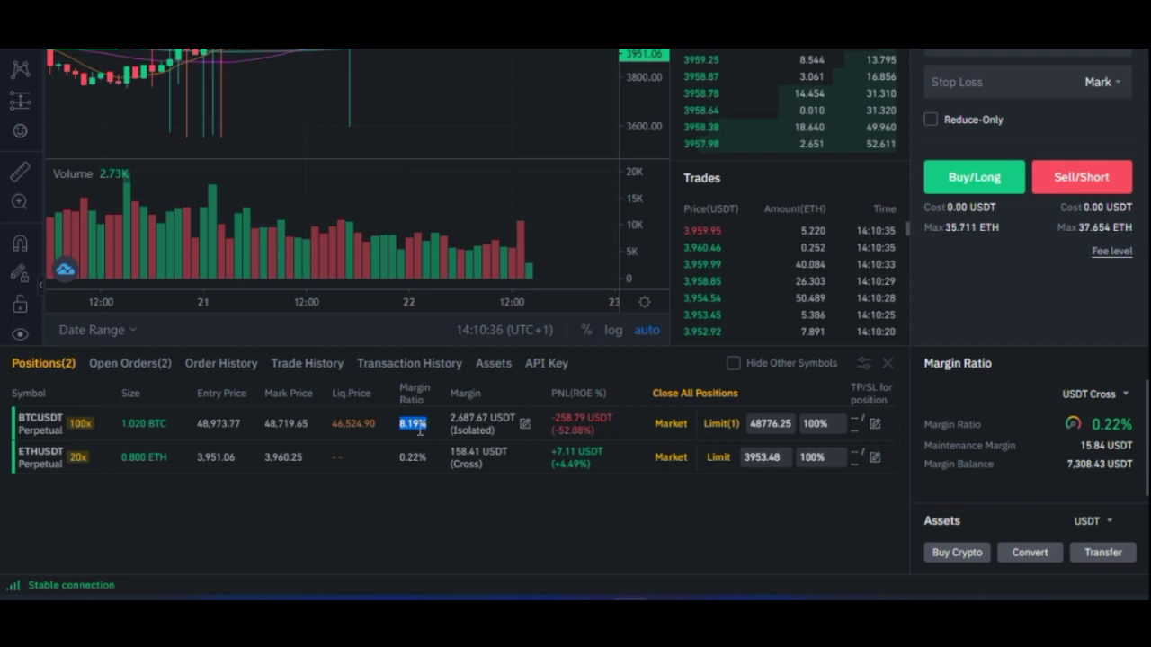
{"action": "left_click", "coordinate": [415, 429]}
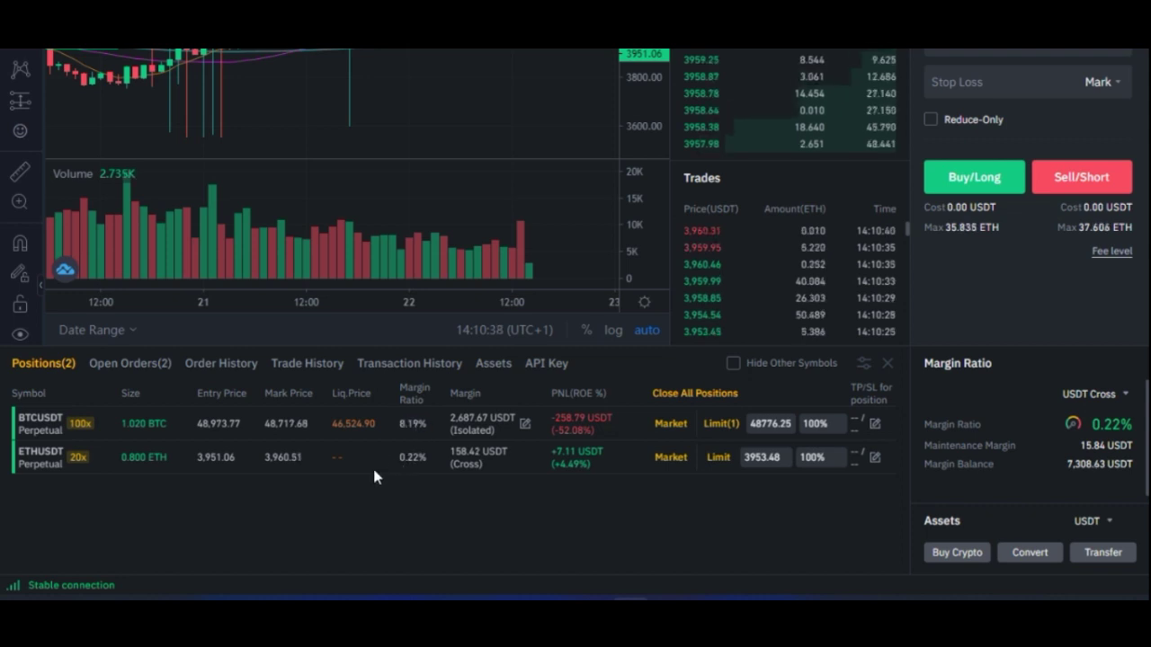
{"action": "double_click", "coordinate": [335, 457]}
{"action": "left_click", "coordinate": [352, 518]}
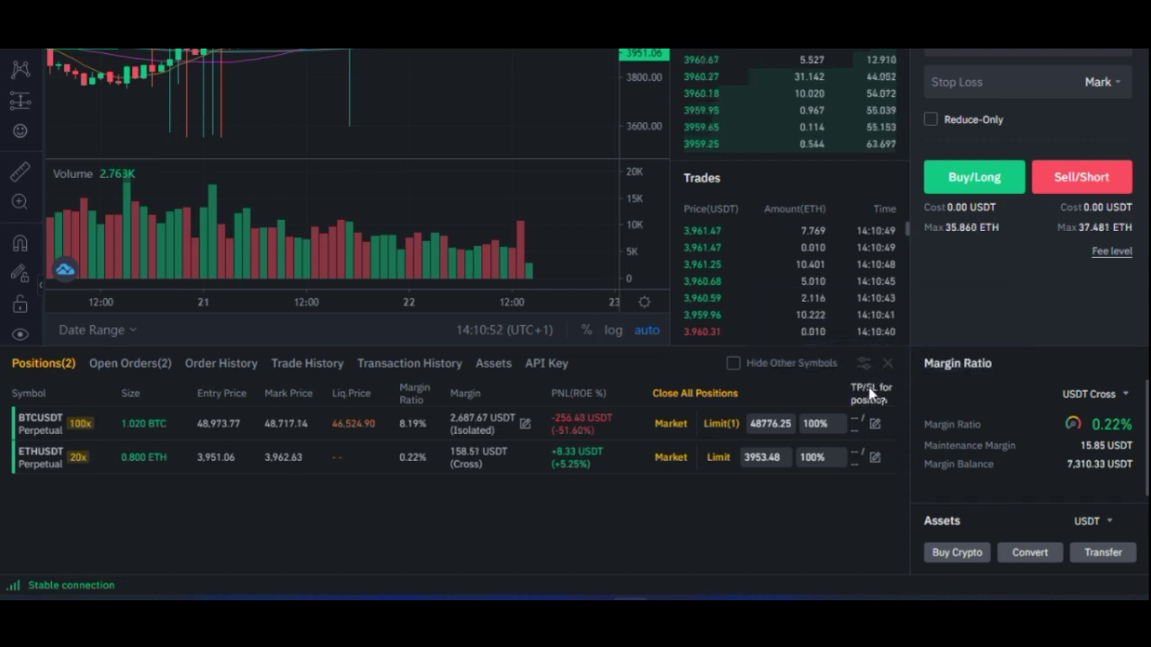
{"action": "mouse_move", "coordinate": [865, 408]}
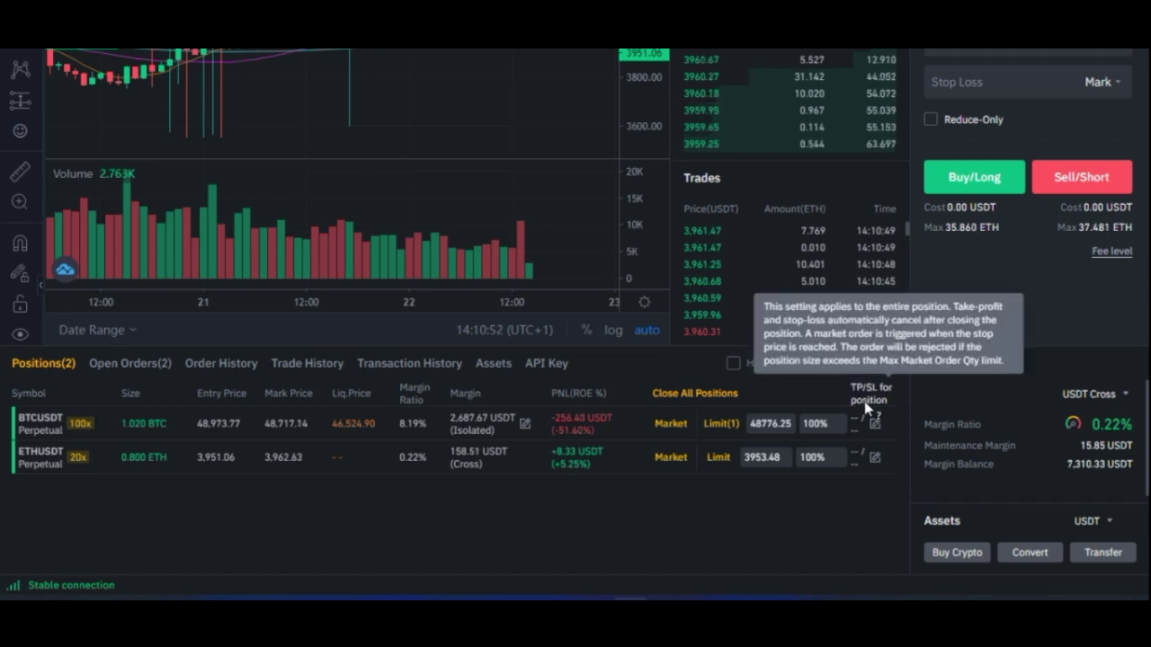
Step: Enter a 4500 take profit for the ETHUSDT position and check its estimated PNL
{"action": "left_click", "coordinate": [875, 458]}
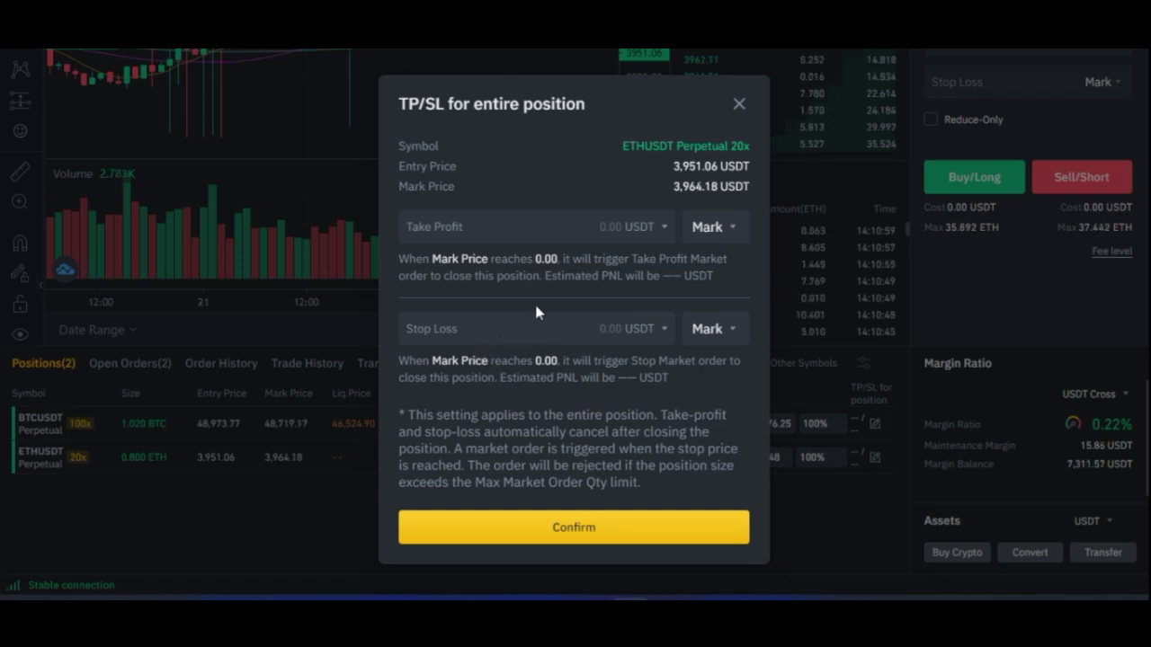
{"action": "left_click", "coordinate": [520, 236]}
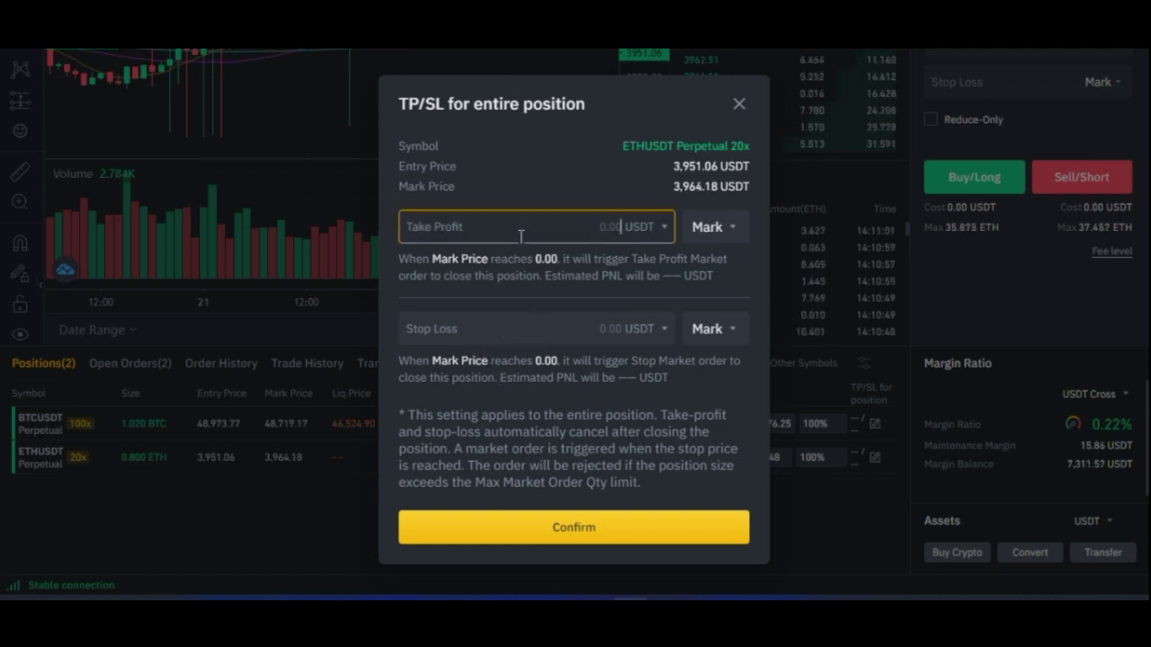
{"action": "type", "text": "4500"}
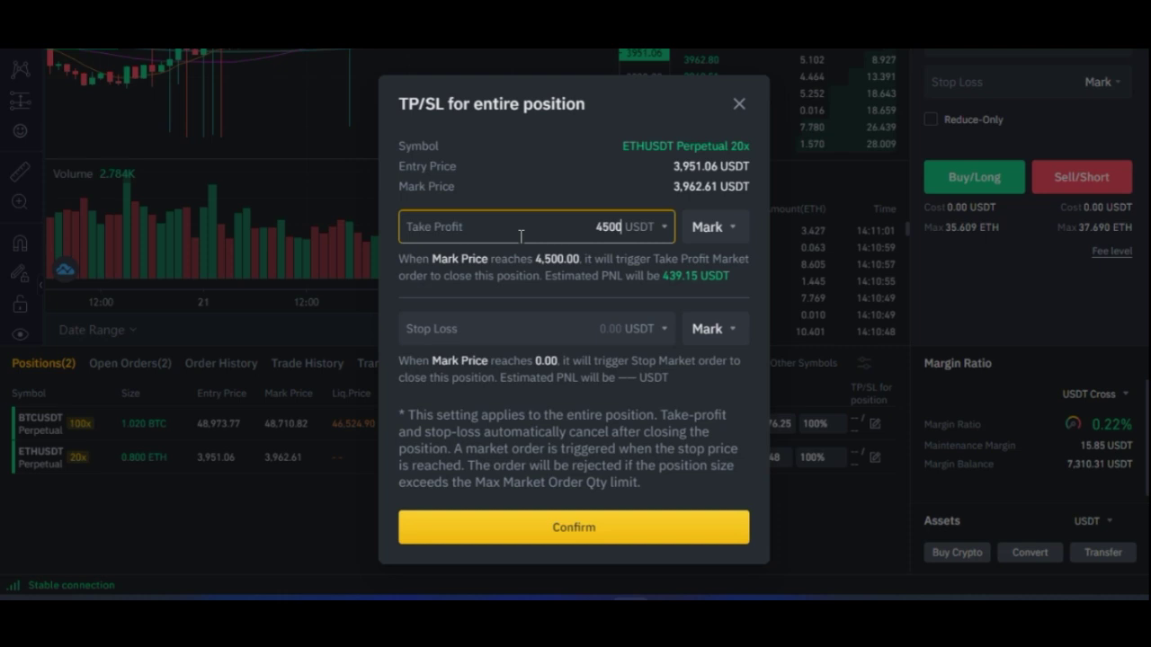
{"action": "left_click", "coordinate": [509, 282]}
{"action": "left_click_drag", "start_coordinate": [482, 276], "coordinate": [677, 276]}
{"action": "left_click", "coordinate": [678, 276]}
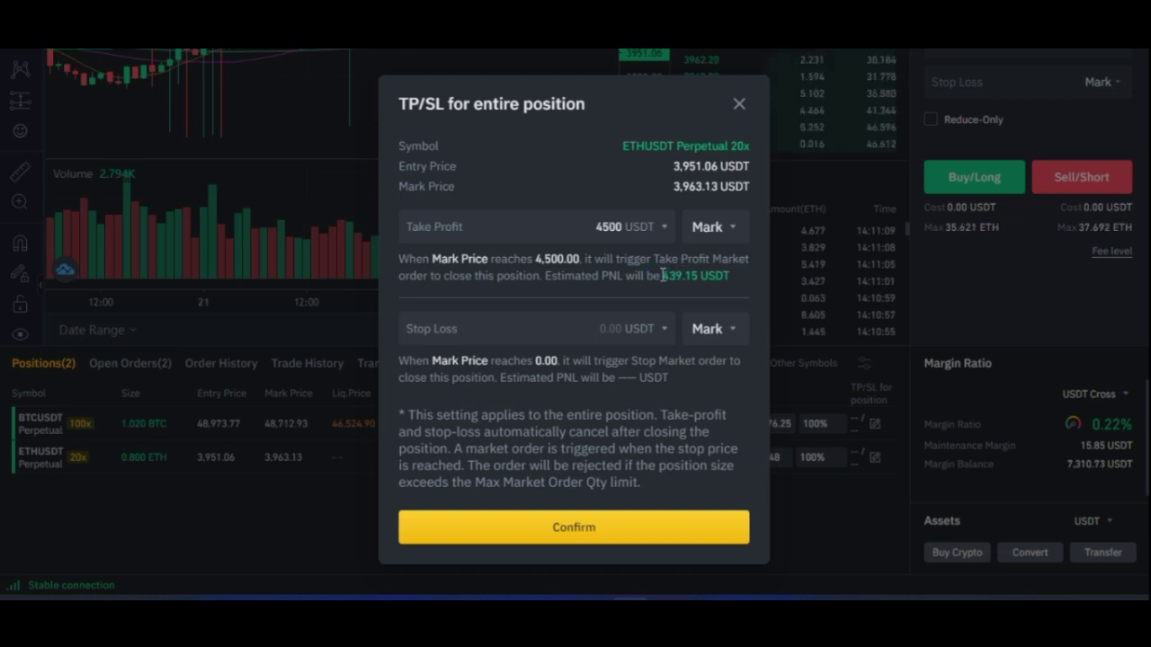
{"action": "left_click_drag", "start_coordinate": [669, 275], "coordinate": [690, 276]}
{"action": "left_click", "coordinate": [690, 276]}
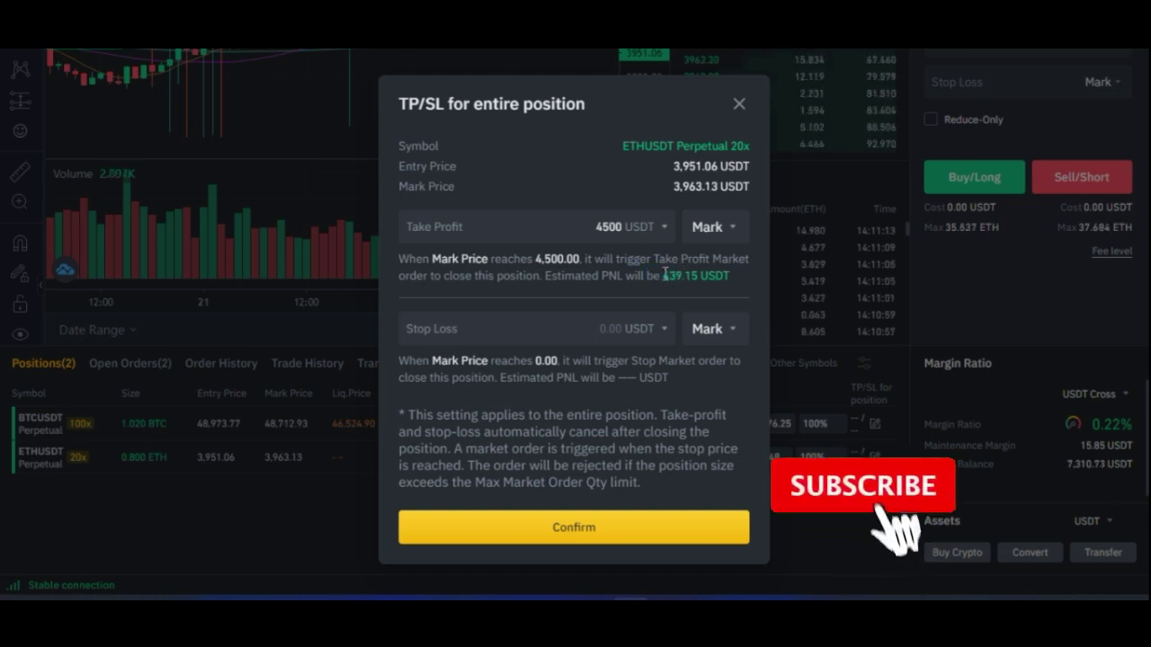
Step: Set the stop loss to 3500 instead of 3000, check the estimated loss, and confirm
{"action": "left_click", "coordinate": [566, 328]}
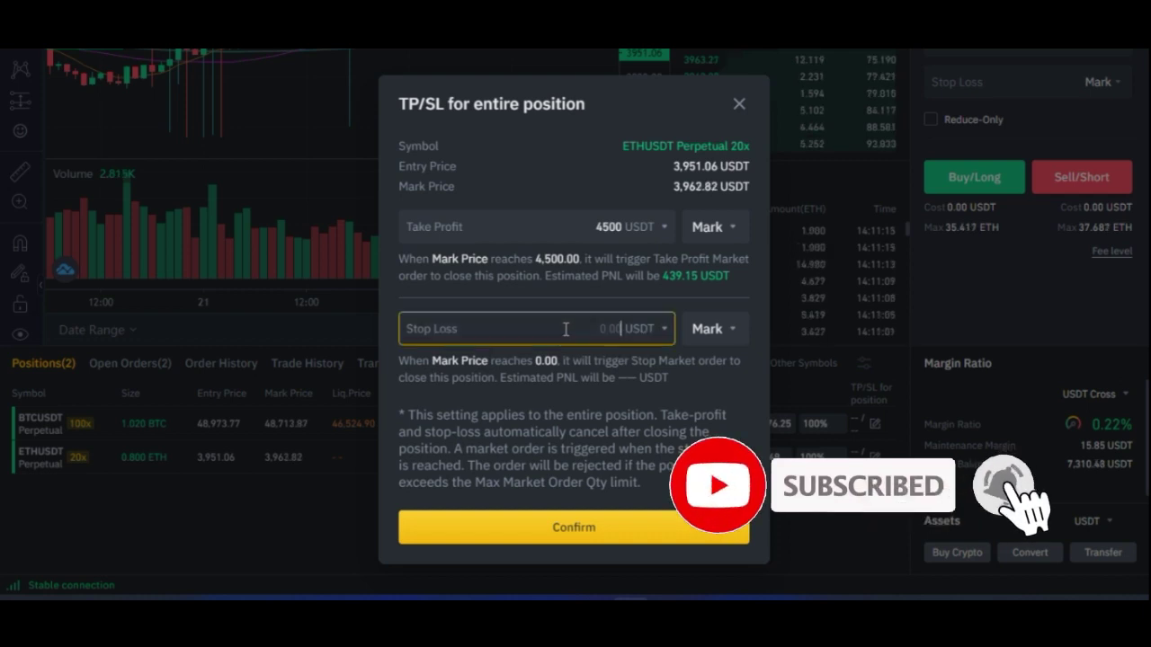
{"action": "type", "text": "3"}
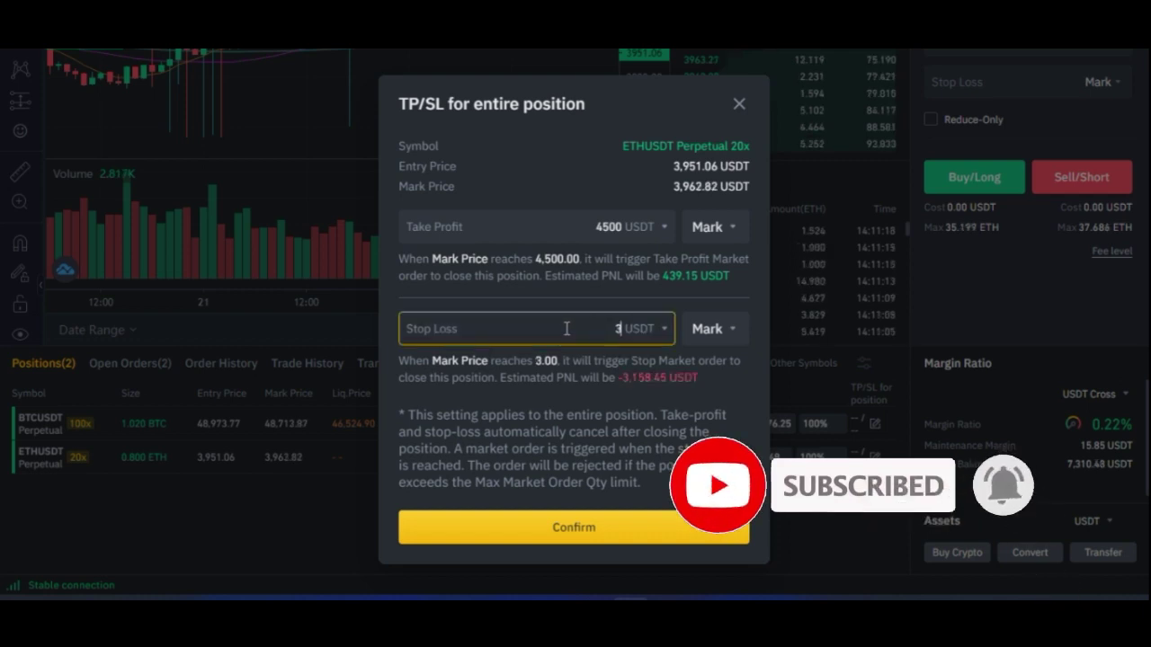
{"action": "type", "text": "000"}
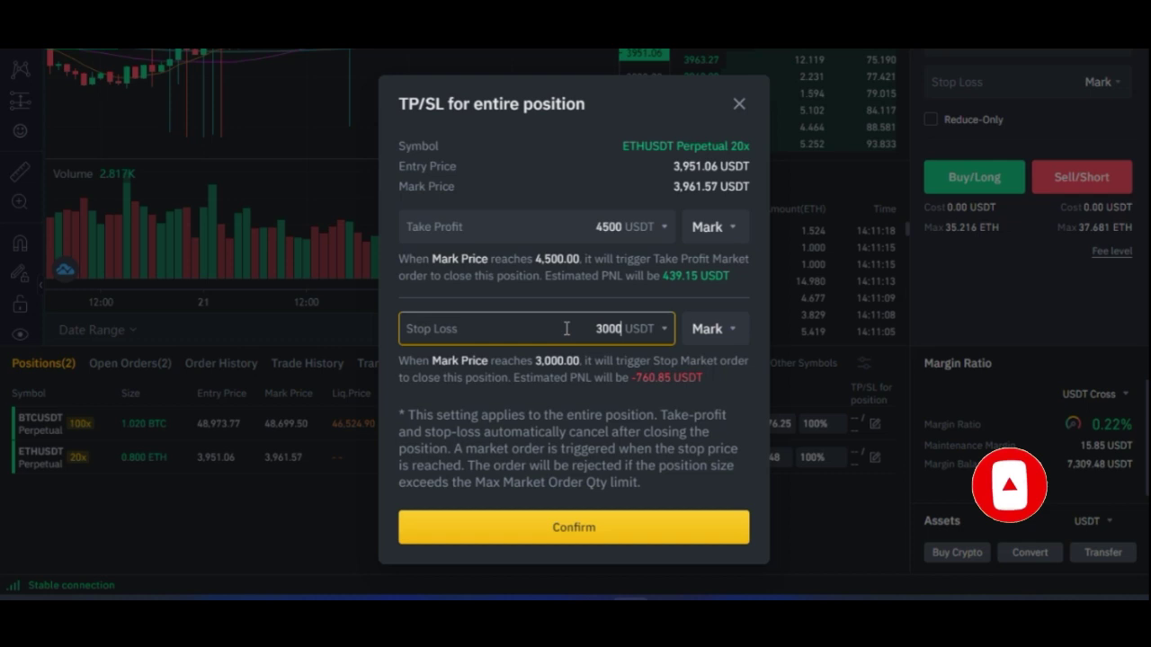
{"action": "left_click_drag", "start_coordinate": [636, 381], "coordinate": [654, 378]}
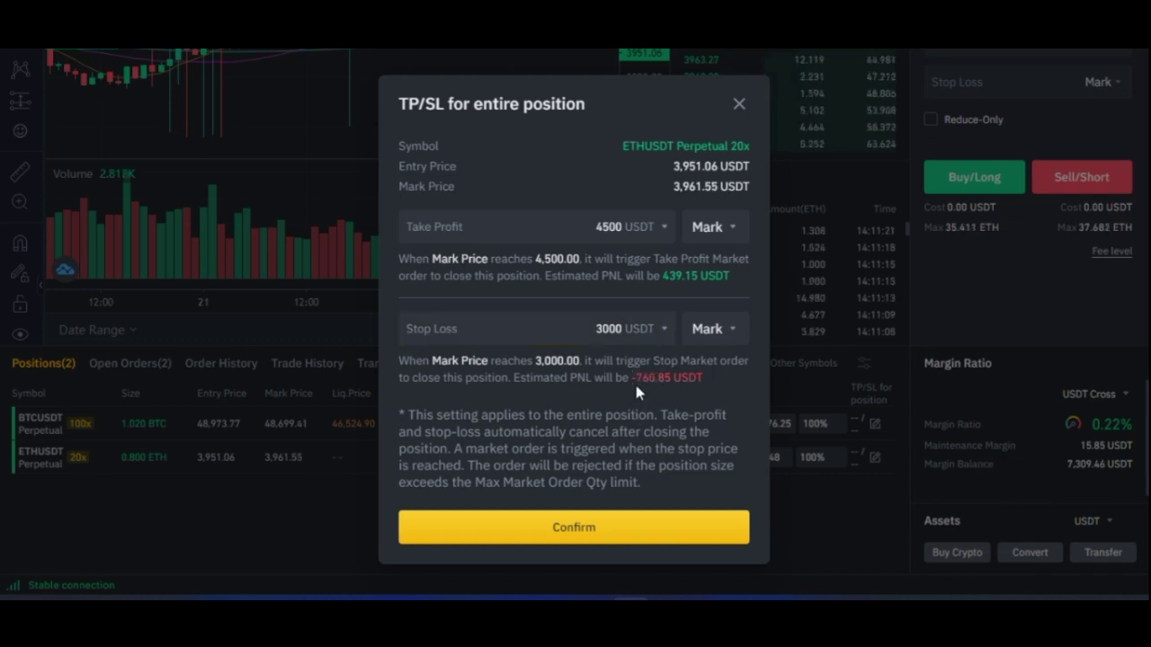
{"action": "left_click", "coordinate": [619, 355]}
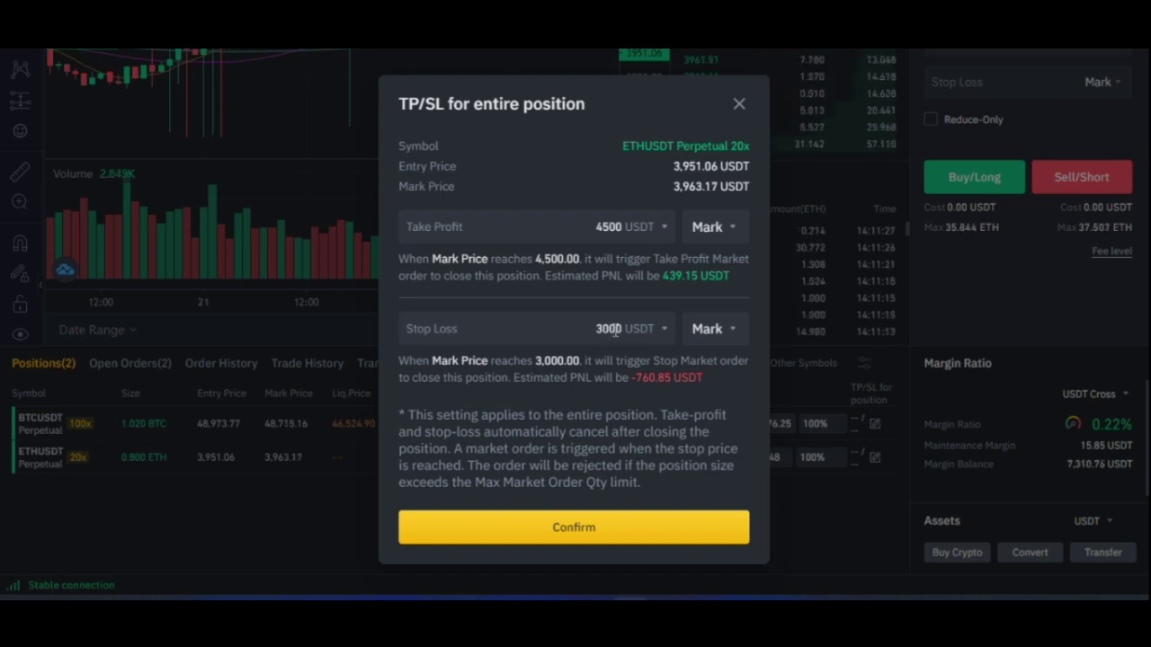
{"action": "left_click", "coordinate": [606, 328]}
{"action": "left_click_drag", "start_coordinate": [606, 328], "coordinate": [612, 324]}
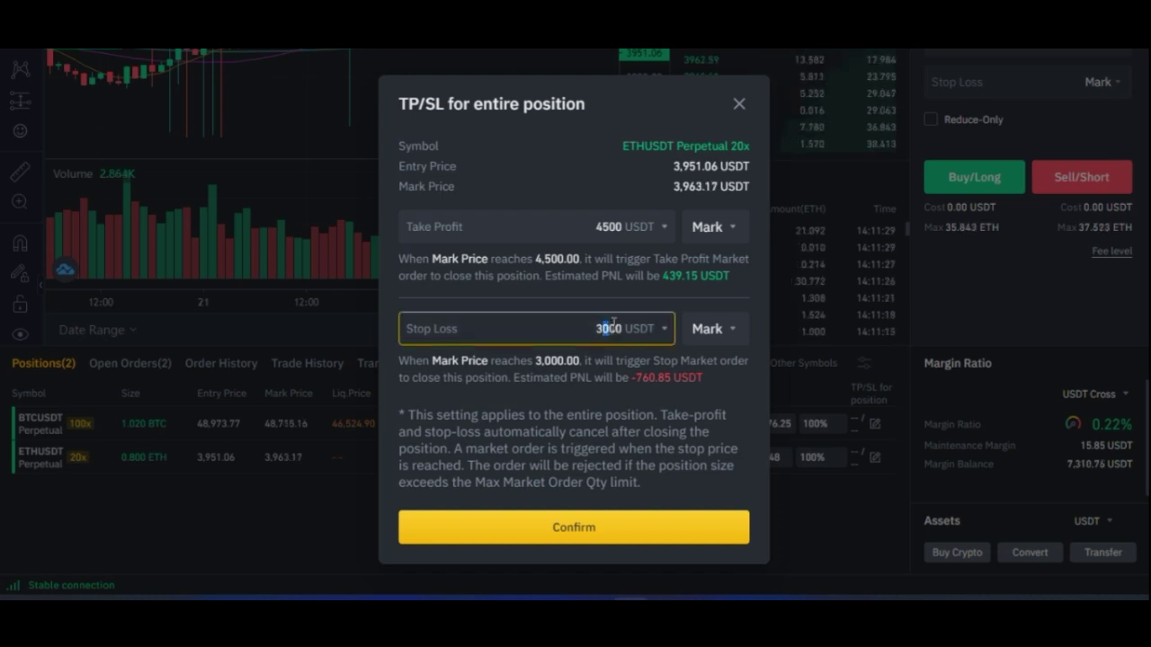
{"action": "left_click", "coordinate": [624, 403]}
{"action": "double_click", "coordinate": [649, 377]}
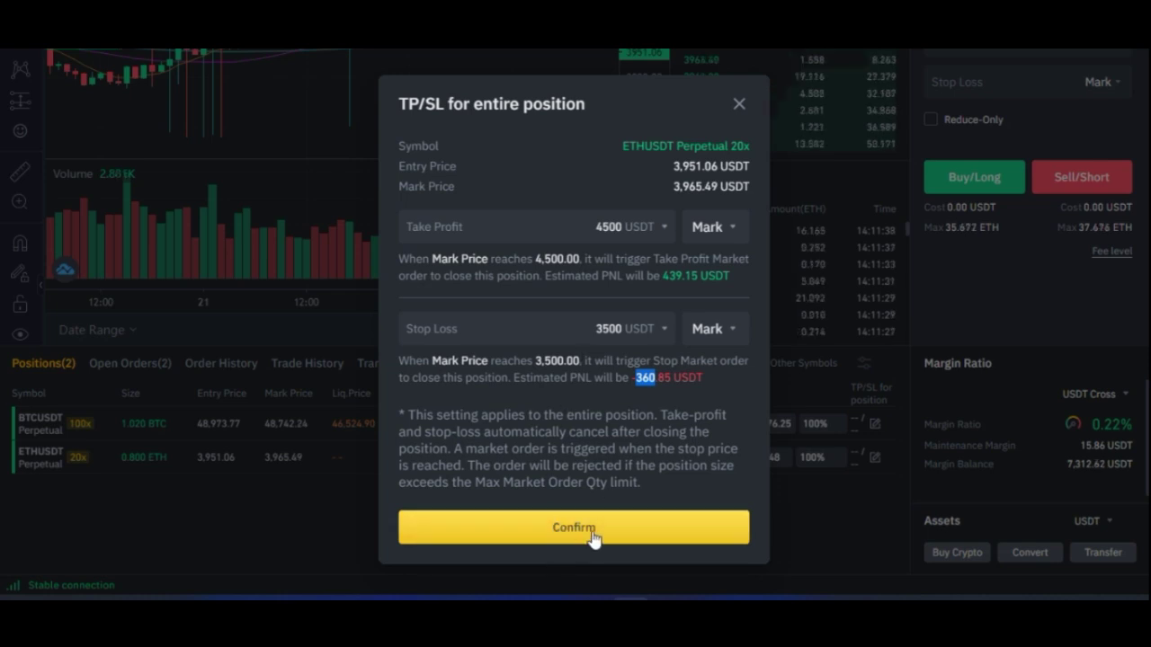
{"action": "left_click", "coordinate": [592, 533]}
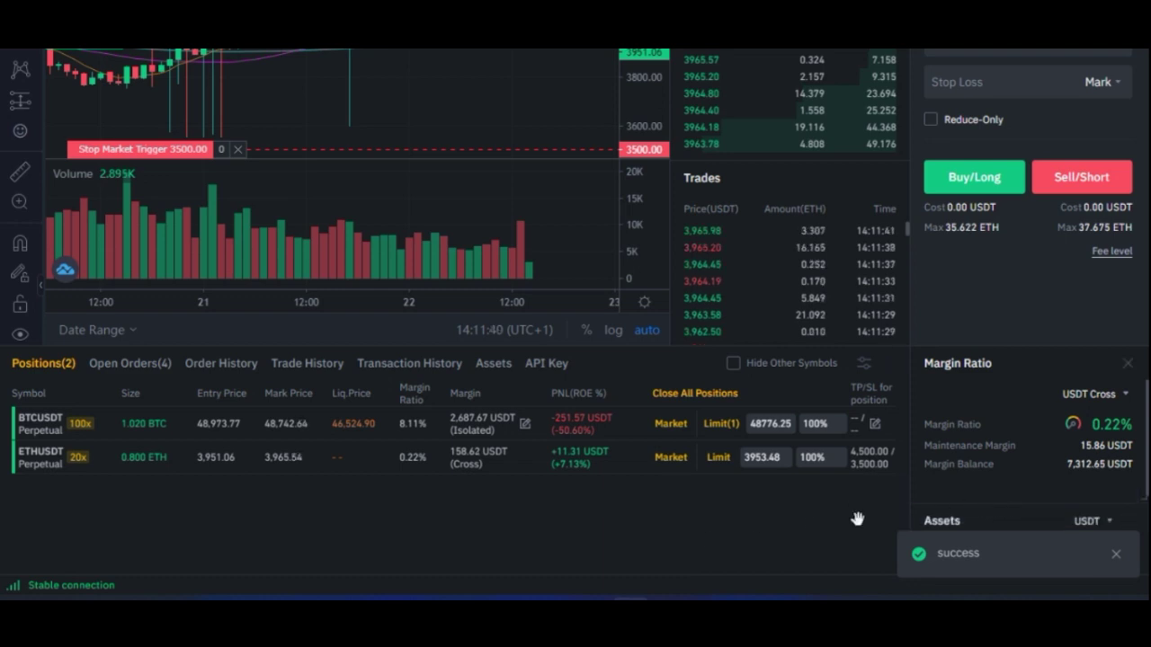
Step: Review the four open orders including the ETHUSDT TP/SL, then return to Positions(2)
{"action": "left_click", "coordinate": [135, 368]}
{"action": "scroll", "coordinate": [123, 509], "scroll_direction": "down", "scroll_amount": 1}
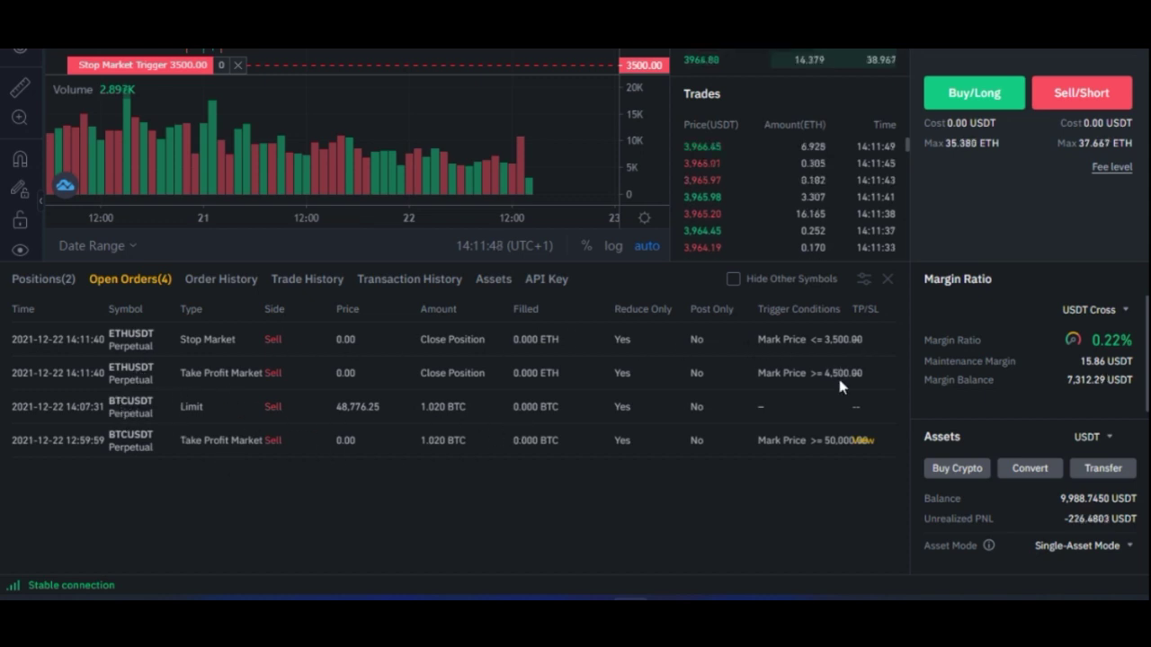
{"action": "left_click", "coordinate": [19, 282]}
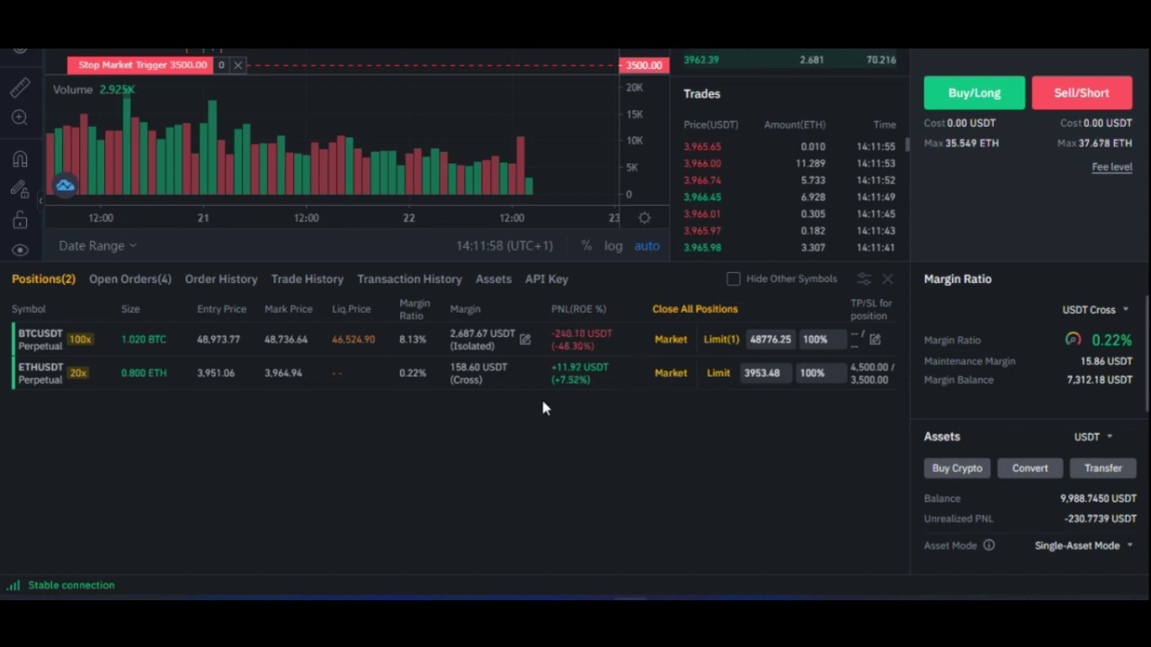
{"action": "double_click", "coordinate": [335, 373]}
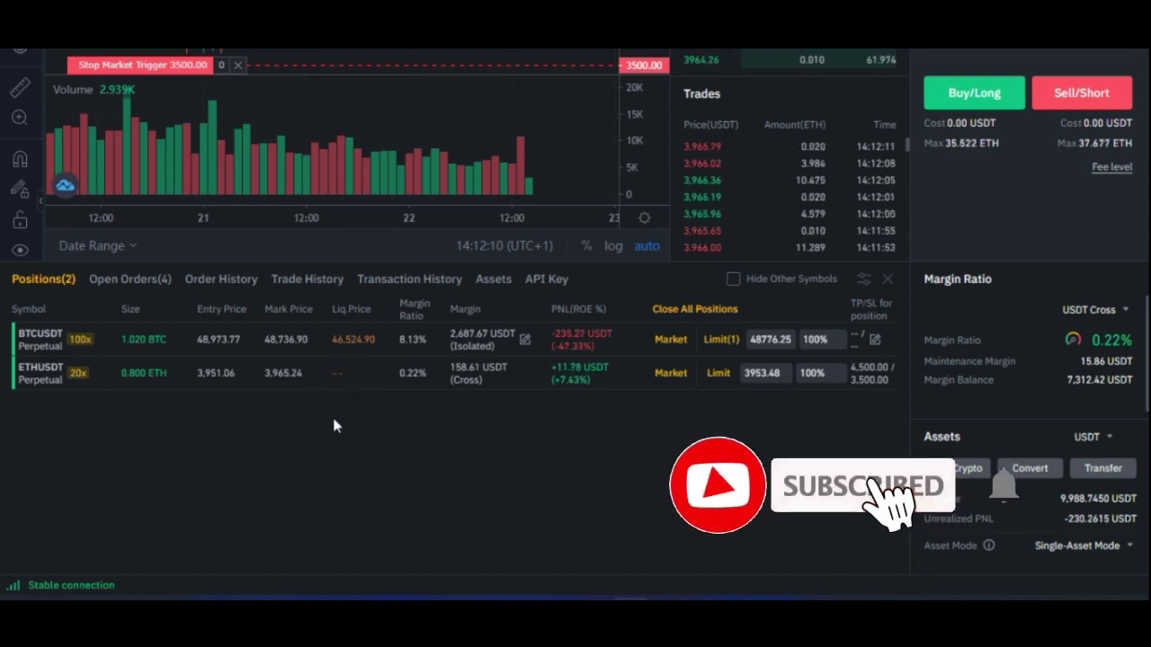
{"action": "left_click", "coordinate": [333, 413]}
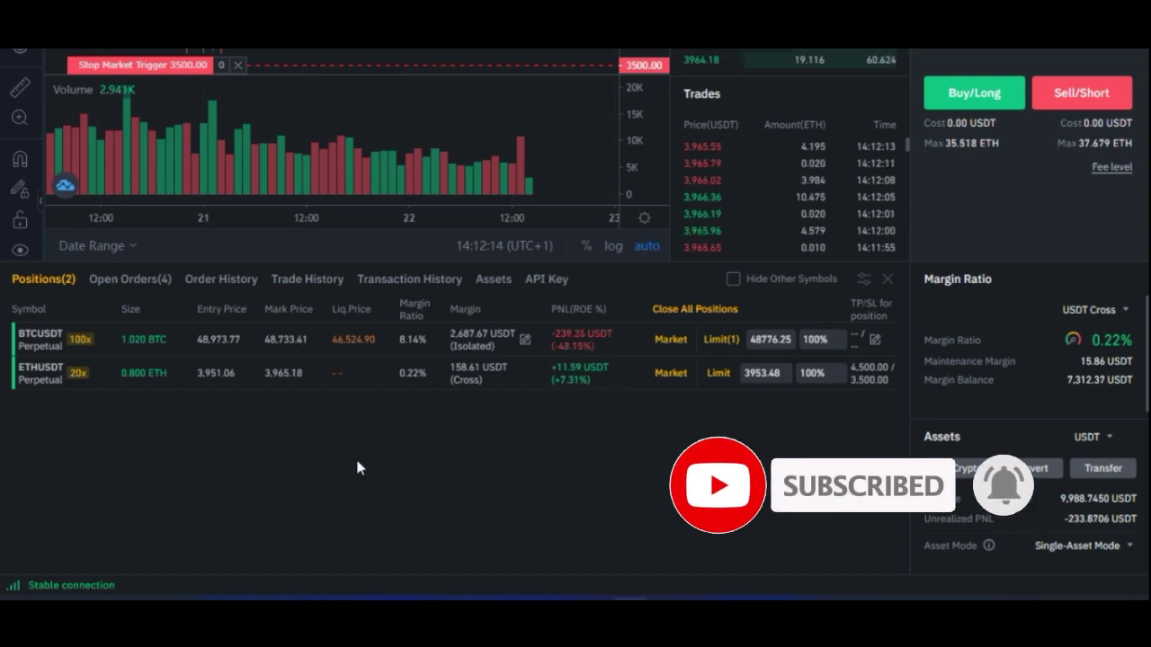
{"action": "scroll", "coordinate": [357, 468], "scroll_direction": "up", "scroll_amount": 1}
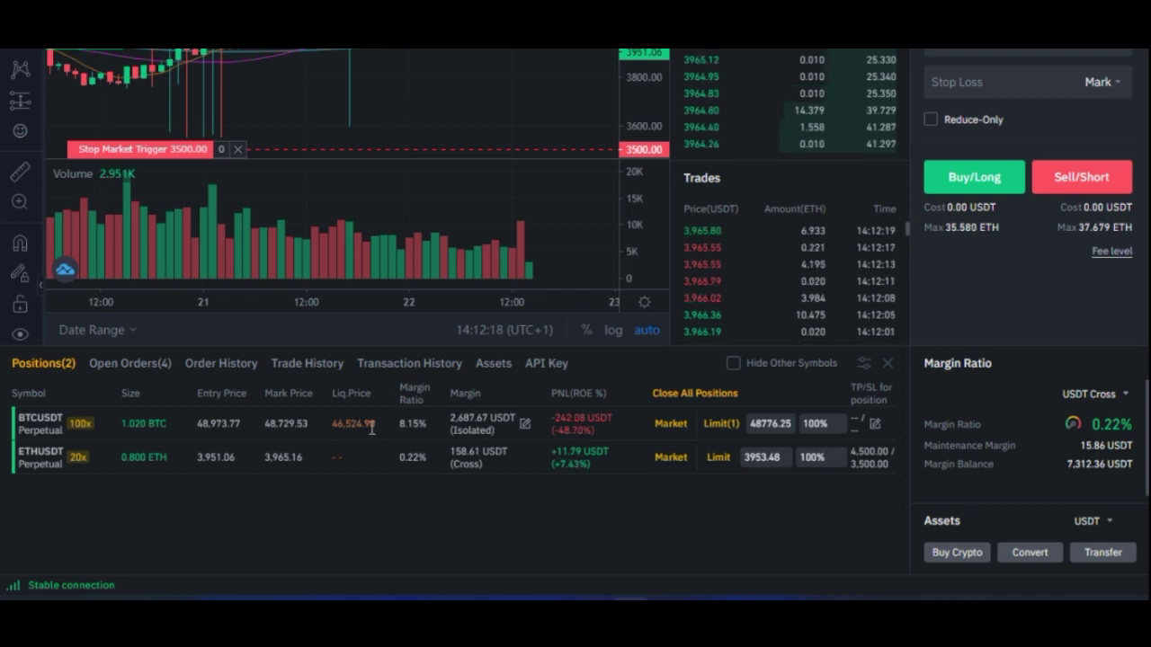
{"action": "left_click_drag", "start_coordinate": [377, 419], "coordinate": [343, 423]}
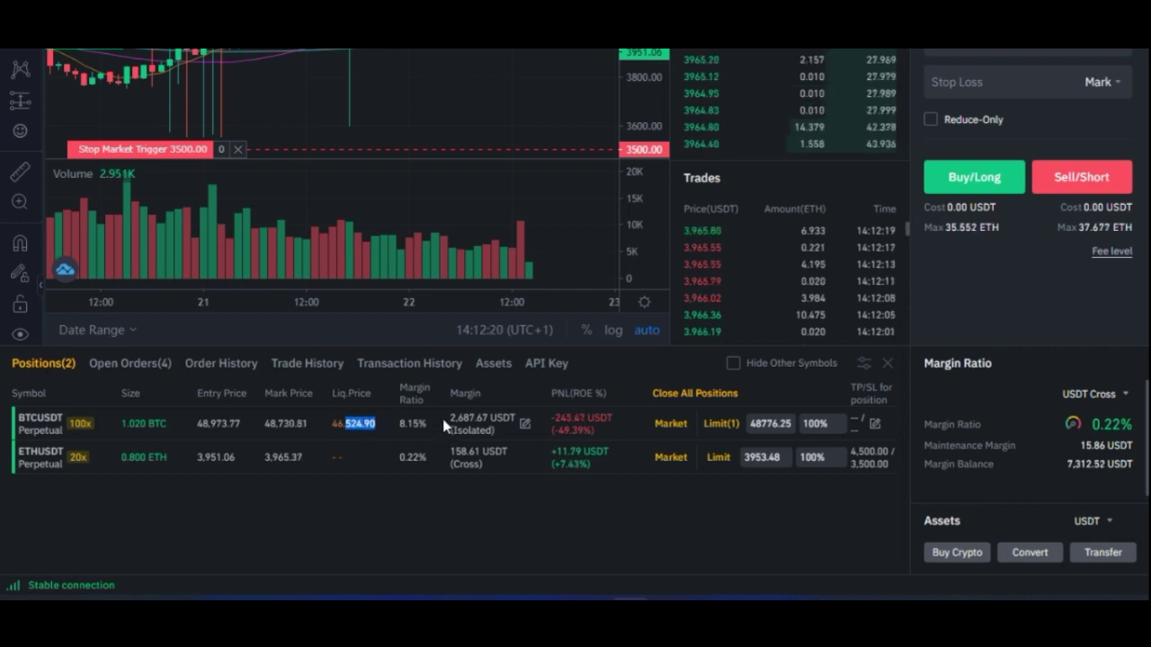
{"action": "left_click_drag", "start_coordinate": [451, 419], "coordinate": [485, 423]}
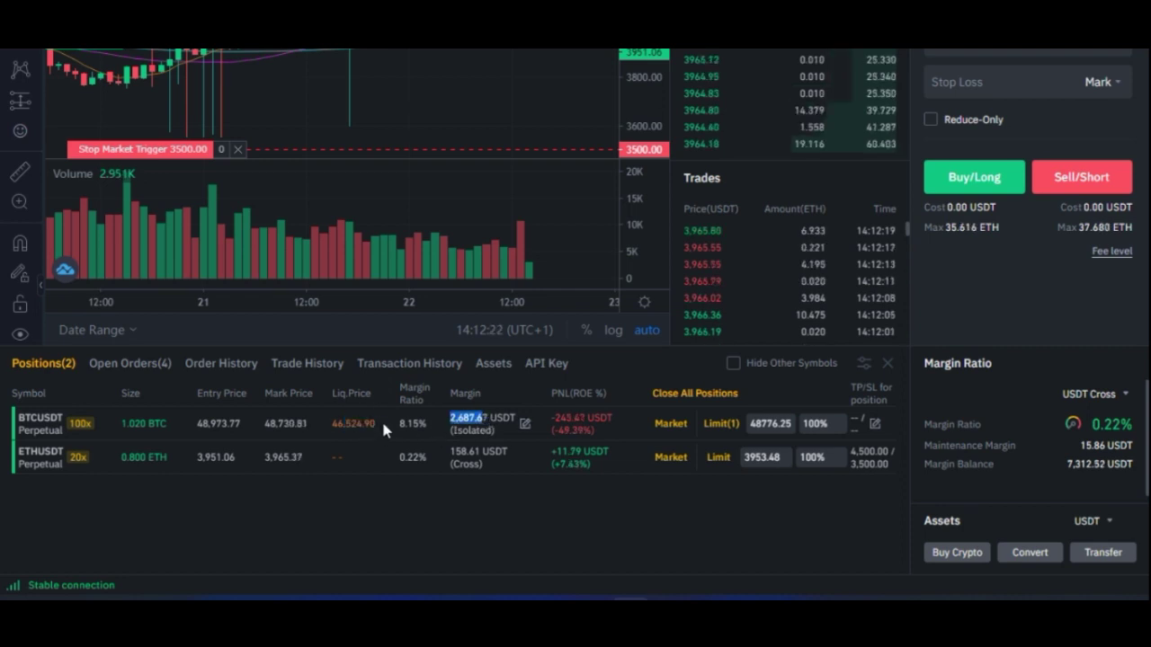
{"action": "left_click_drag", "start_coordinate": [378, 420], "coordinate": [338, 423]}
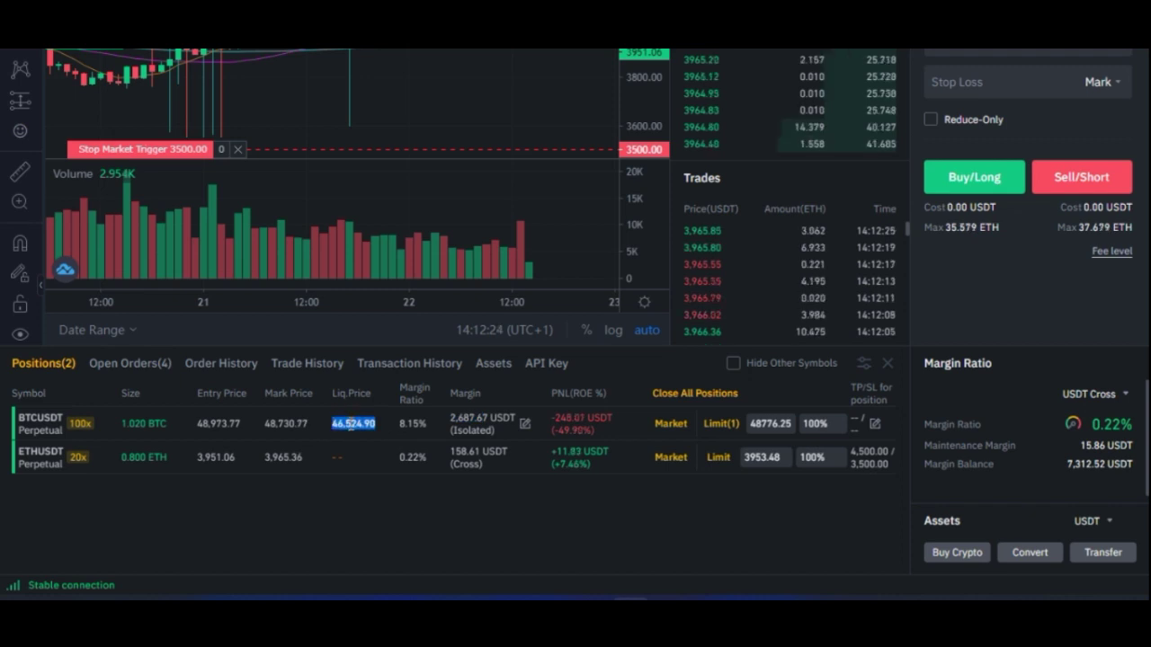
{"action": "left_click", "coordinate": [360, 503]}
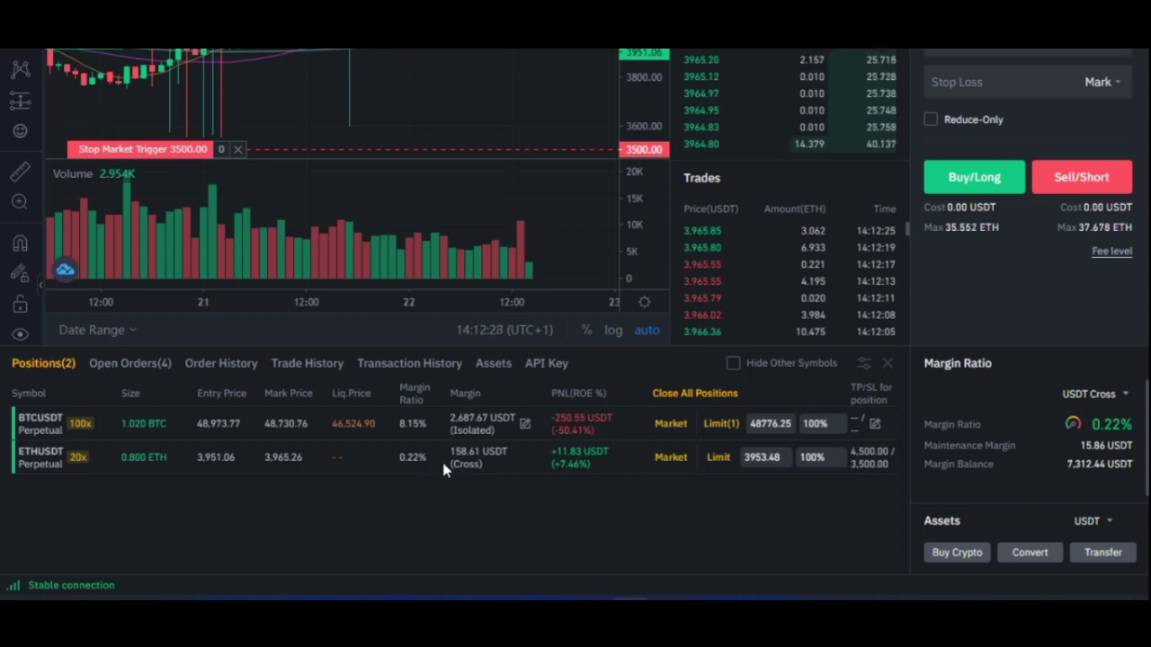
{"action": "left_click", "coordinate": [456, 490]}
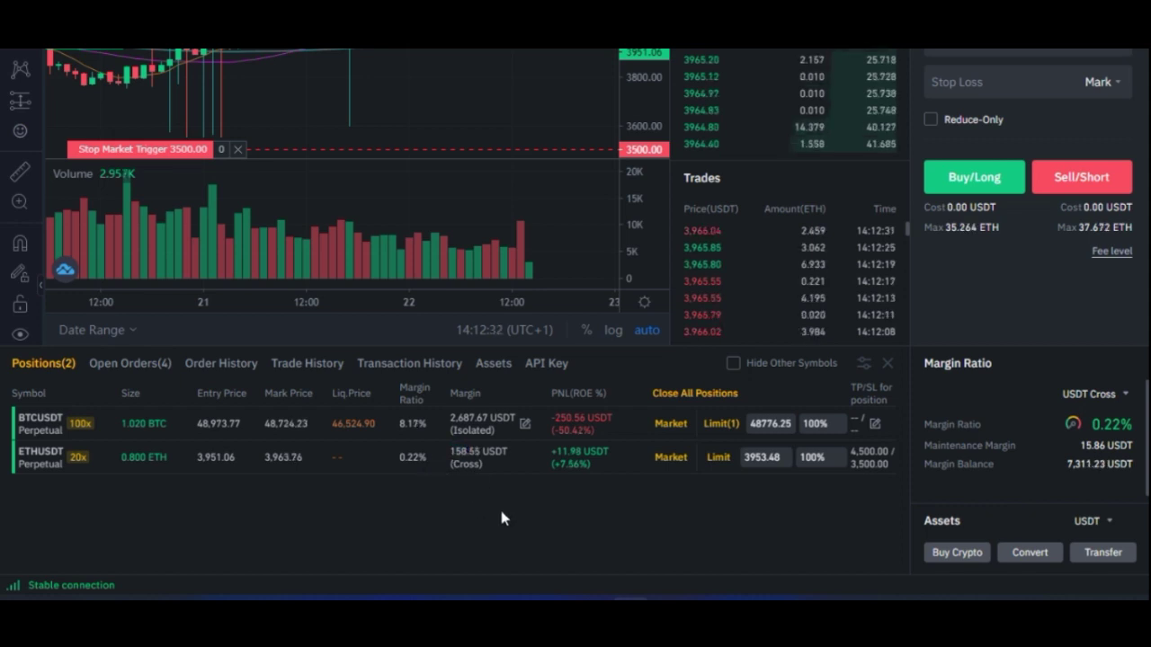
{"action": "left_click_drag", "start_coordinate": [559, 452], "coordinate": [561, 502]}
{"action": "left_click", "coordinate": [474, 490]}
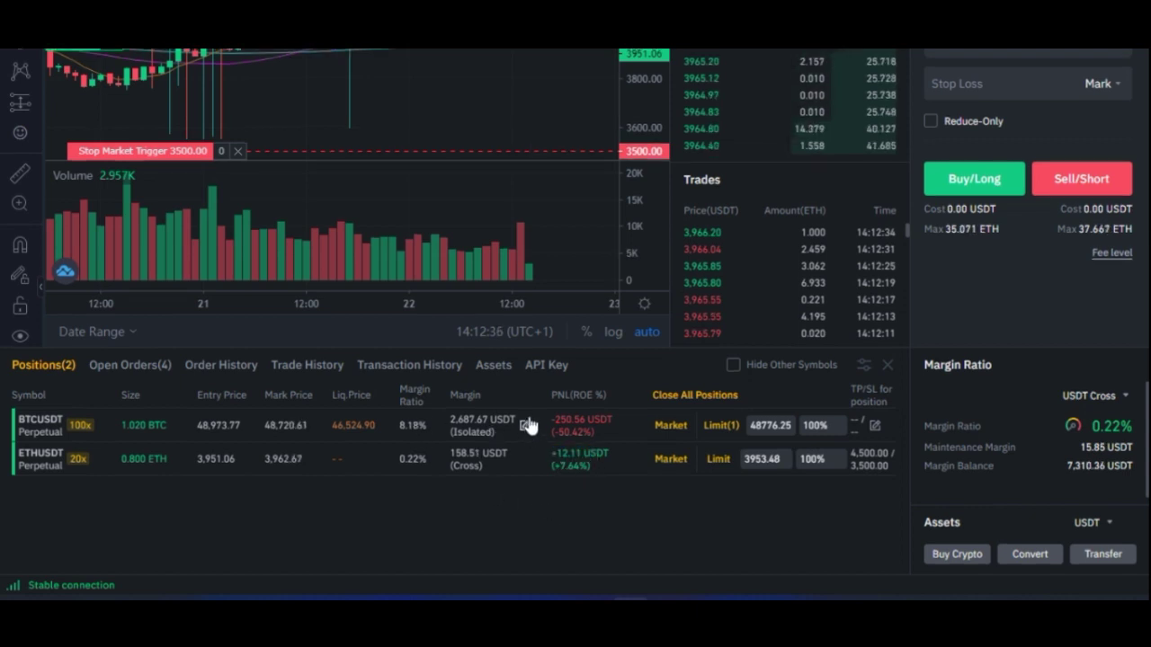
{"action": "scroll", "coordinate": [527, 413], "scroll_direction": "up", "scroll_amount": 1}
{"action": "scroll", "coordinate": [536, 445], "scroll_direction": "down", "scroll_amount": 2}
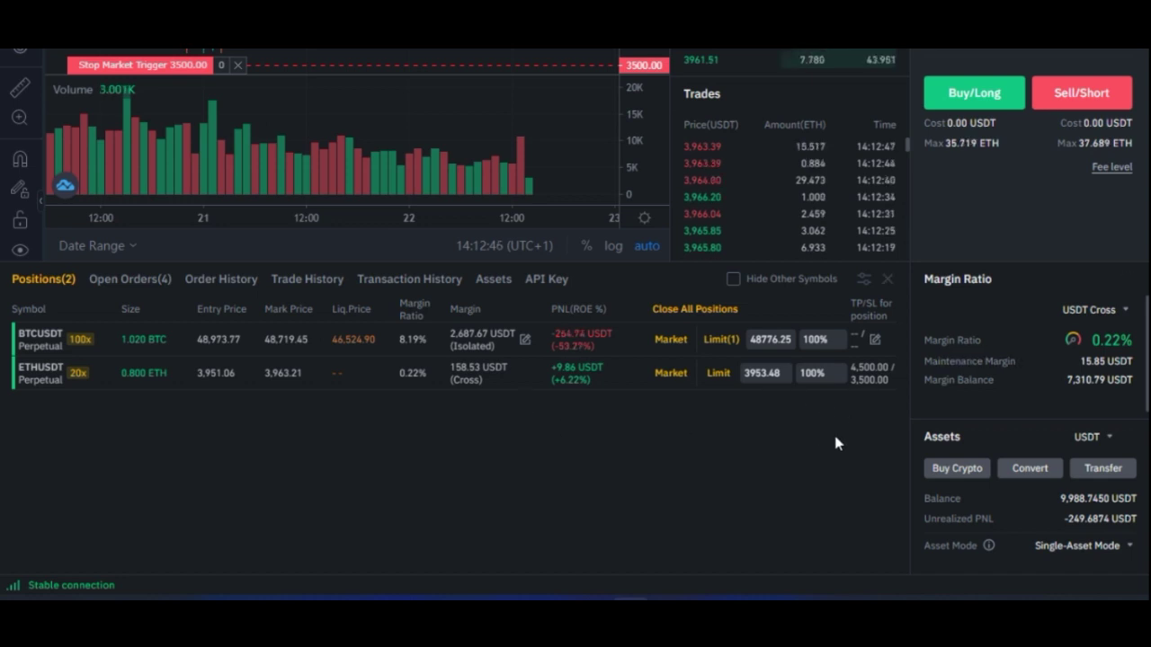
{"action": "scroll", "coordinate": [832, 430], "scroll_direction": "up", "scroll_amount": 5}
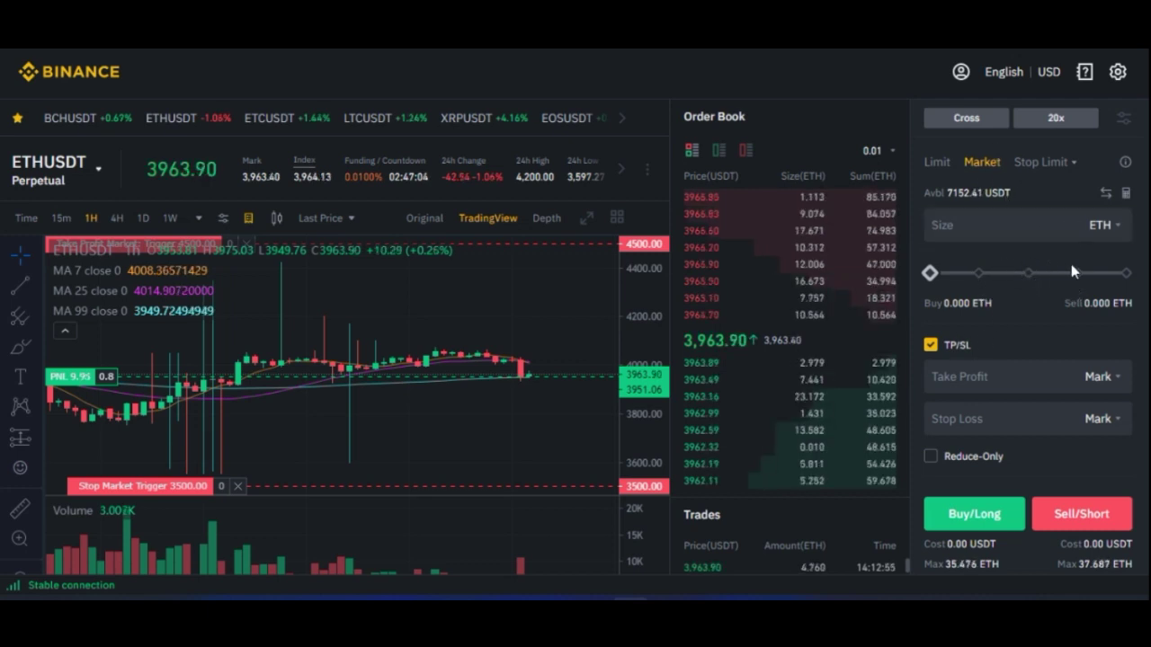
{"action": "scroll", "coordinate": [1002, 331], "scroll_direction": "down", "scroll_amount": 2}
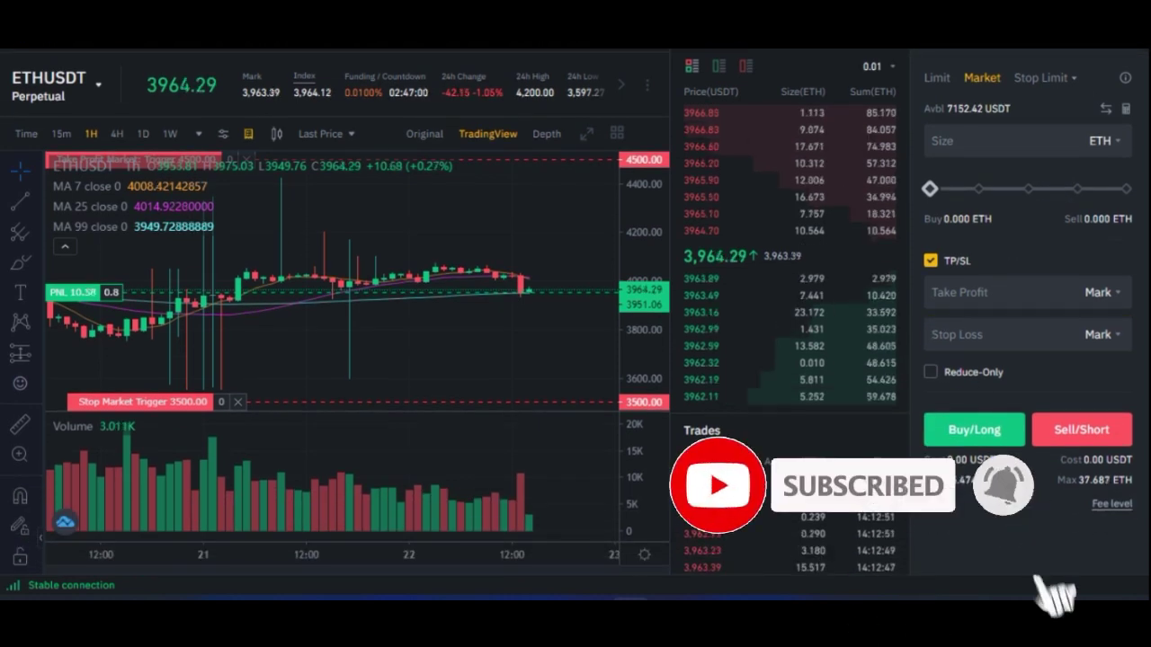
{"action": "scroll", "coordinate": [969, 459], "scroll_direction": "down", "scroll_amount": 3}
{"action": "scroll", "coordinate": [969, 459], "scroll_direction": "down", "scroll_amount": 4}
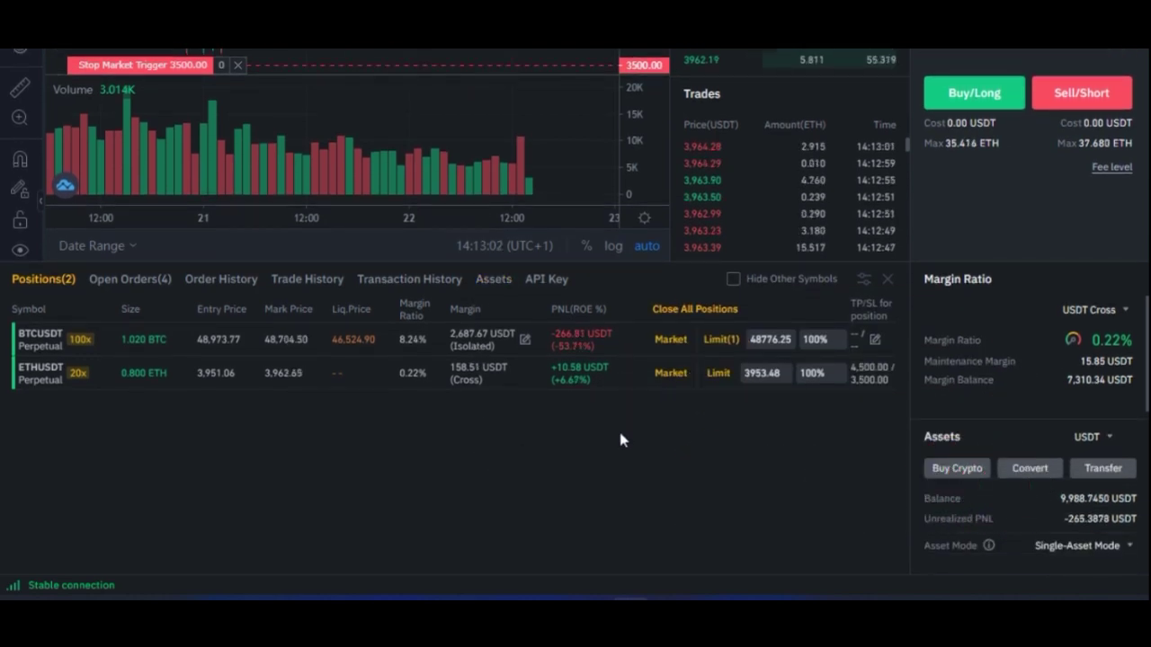
{"action": "scroll", "coordinate": [621, 430], "scroll_direction": "up", "scroll_amount": 2}
{"action": "scroll", "coordinate": [619, 423], "scroll_direction": "up", "scroll_amount": 6}
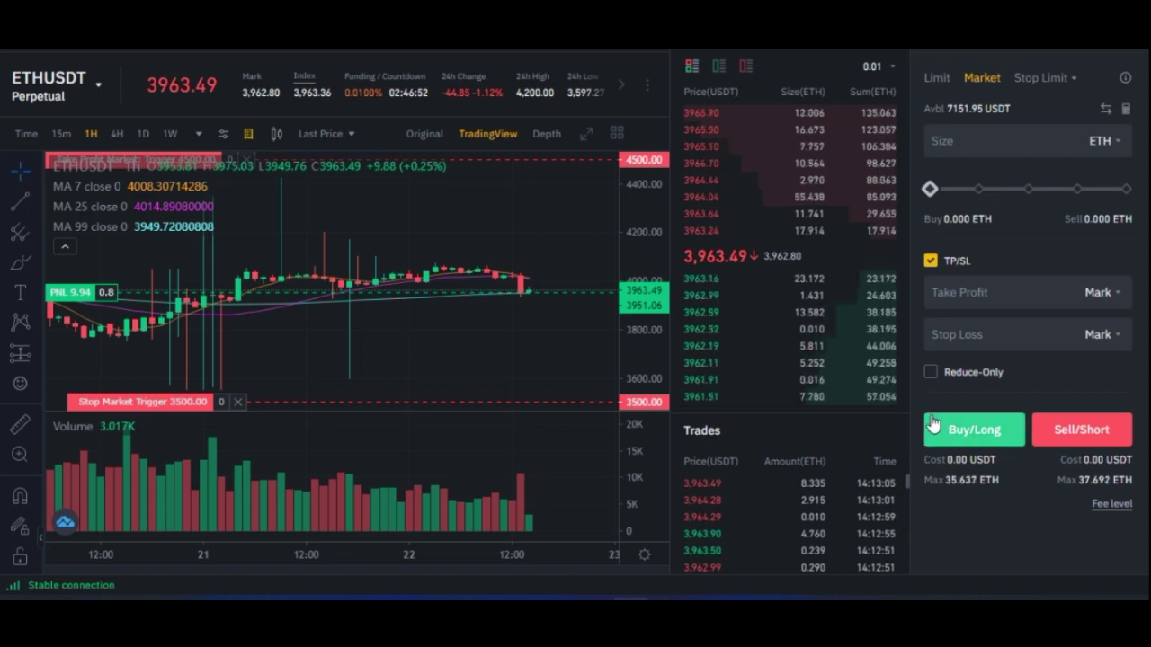
{"action": "scroll", "coordinate": [932, 424], "scroll_direction": "down", "scroll_amount": 2}
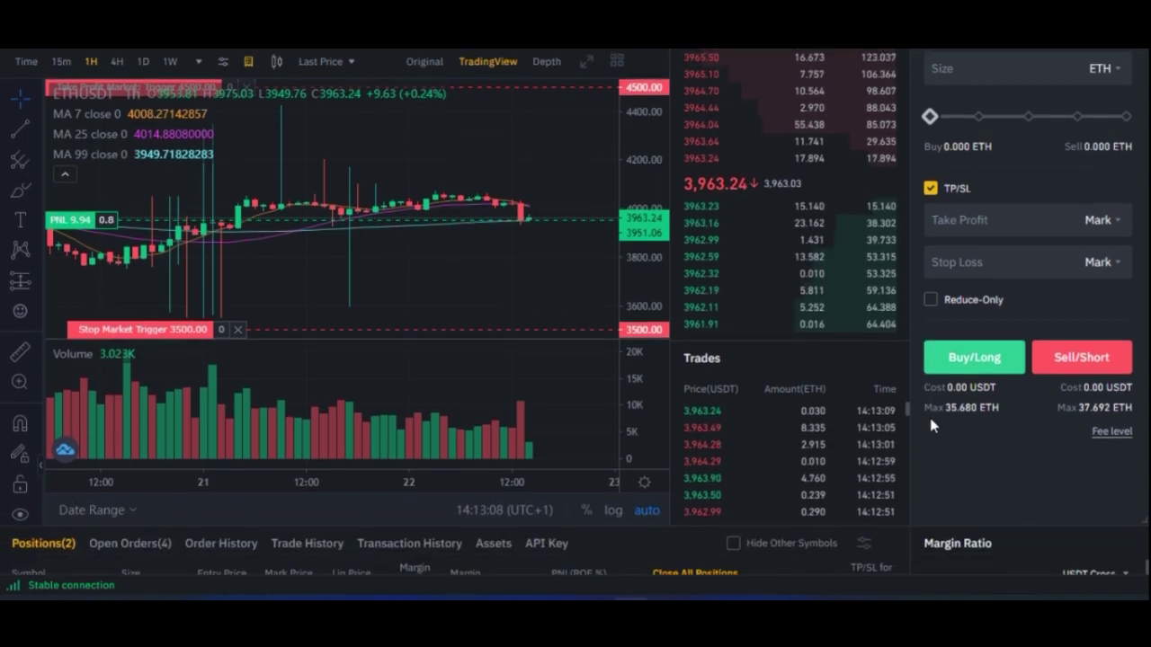
{"action": "scroll", "coordinate": [930, 425], "scroll_direction": "down", "scroll_amount": 4}
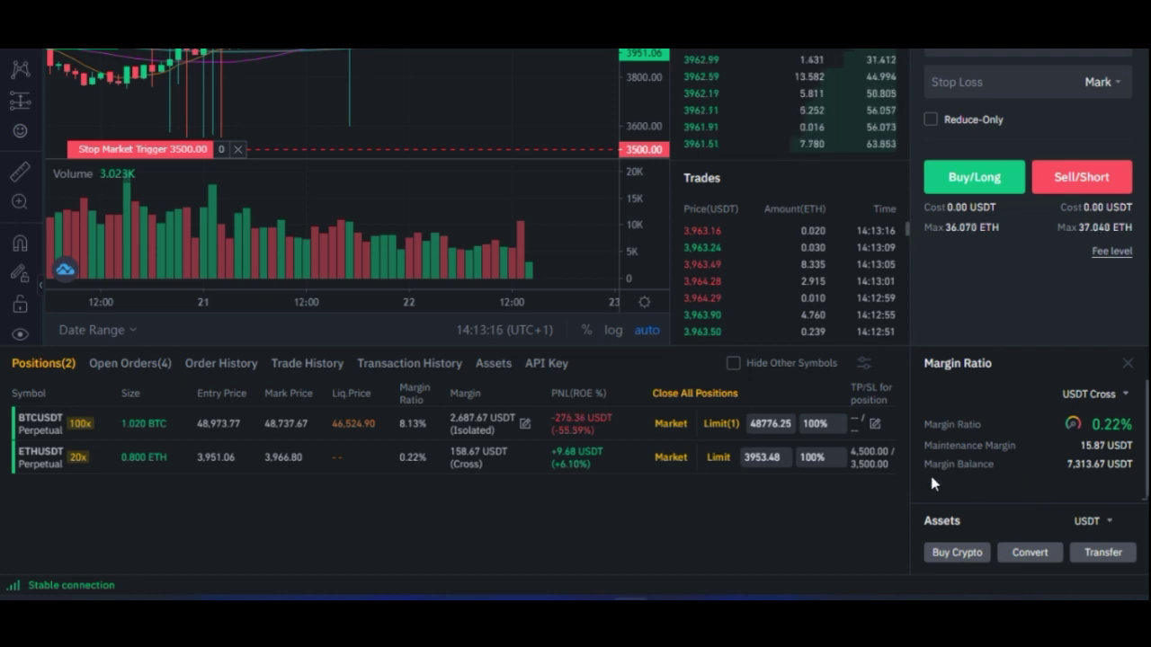
{"action": "scroll", "coordinate": [895, 393], "scroll_direction": "up", "scroll_amount": 3}
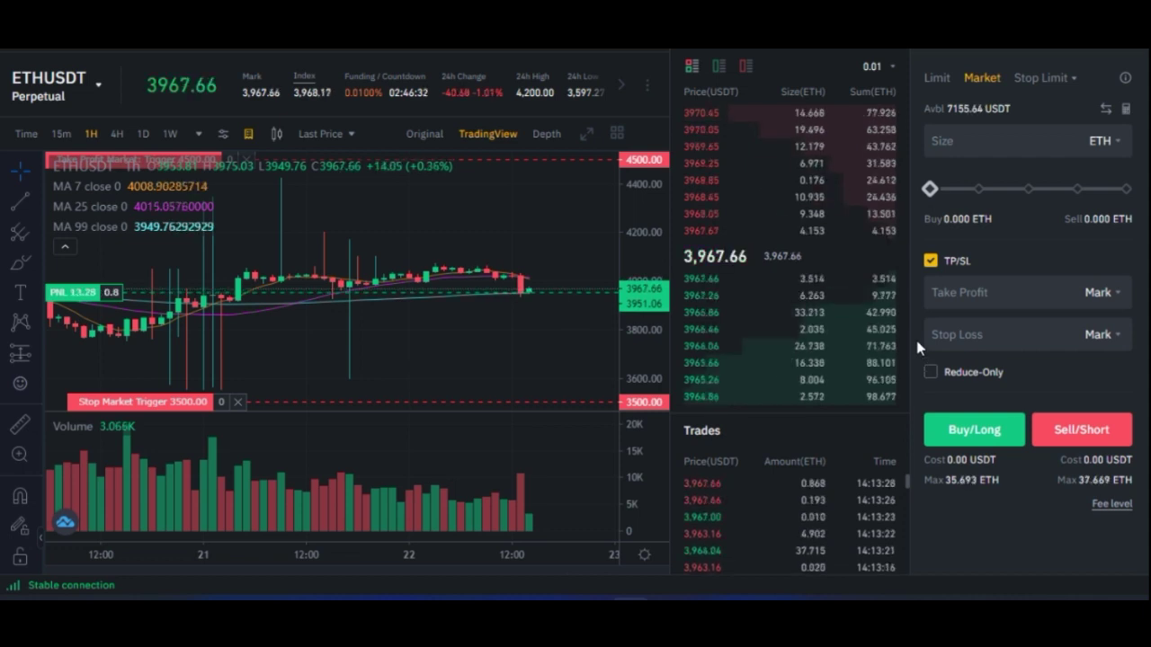
{"action": "left_click", "coordinate": [935, 340]}
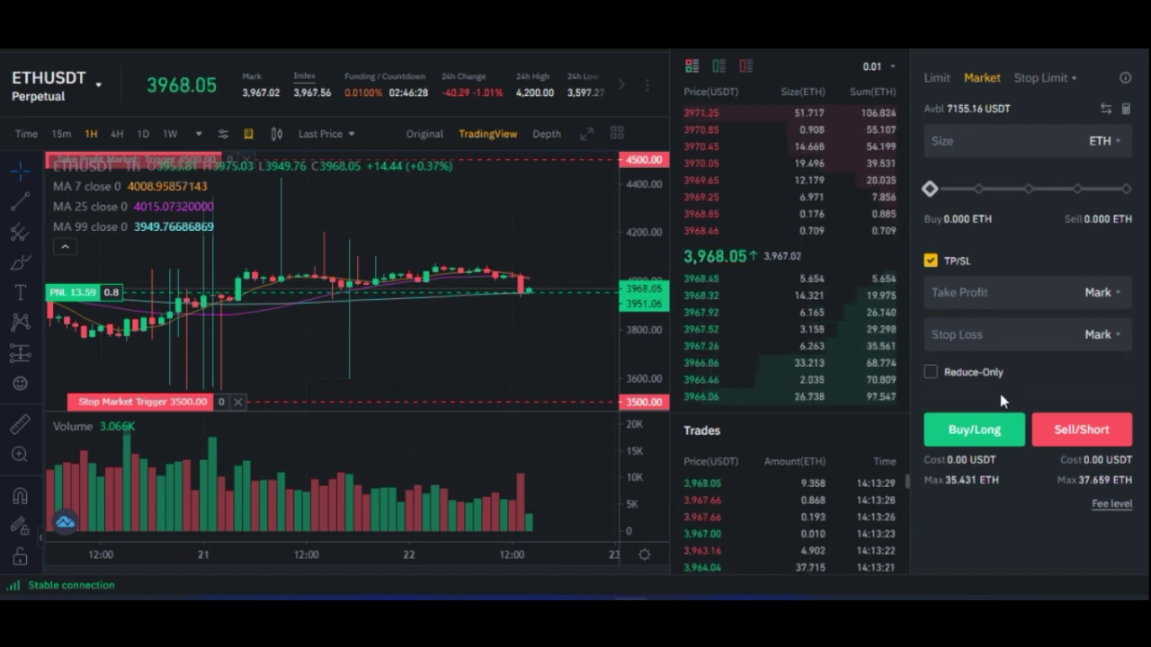
{"action": "scroll", "coordinate": [981, 410], "scroll_direction": "down", "scroll_amount": 3}
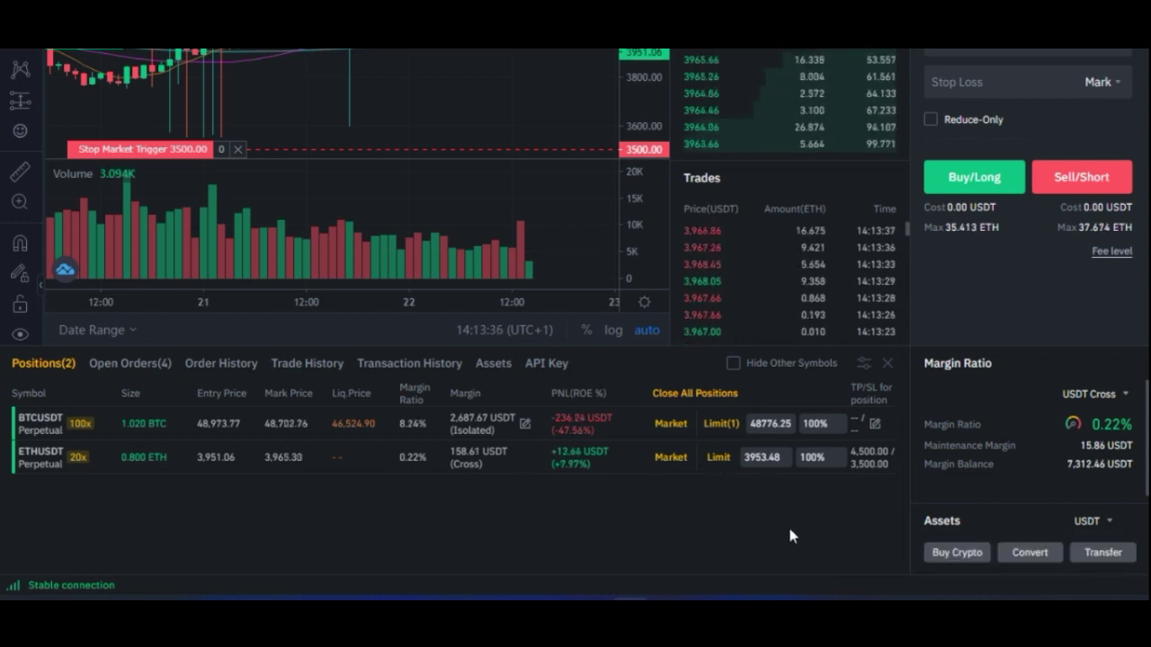
{"action": "scroll", "coordinate": [803, 515], "scroll_direction": "up", "scroll_amount": 4}
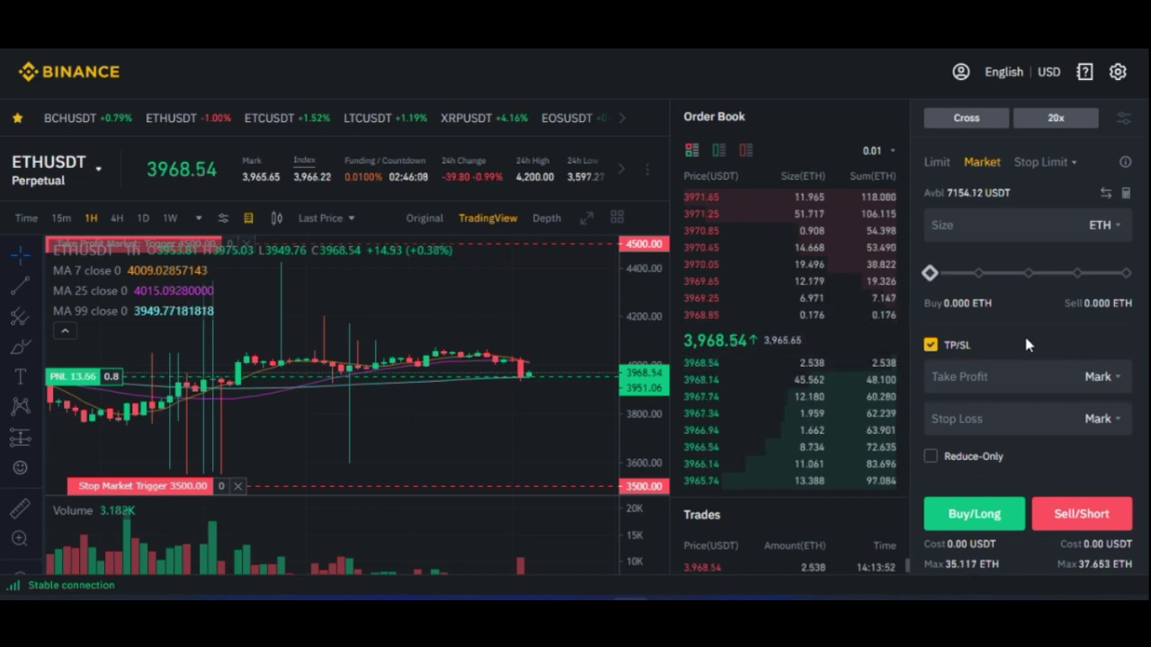
{"action": "scroll", "coordinate": [1023, 340], "scroll_direction": "down", "scroll_amount": 1}
{"action": "scroll", "coordinate": [1016, 346], "scroll_direction": "down", "scroll_amount": 2}
{"action": "scroll", "coordinate": [899, 506], "scroll_direction": "up", "scroll_amount": 3}
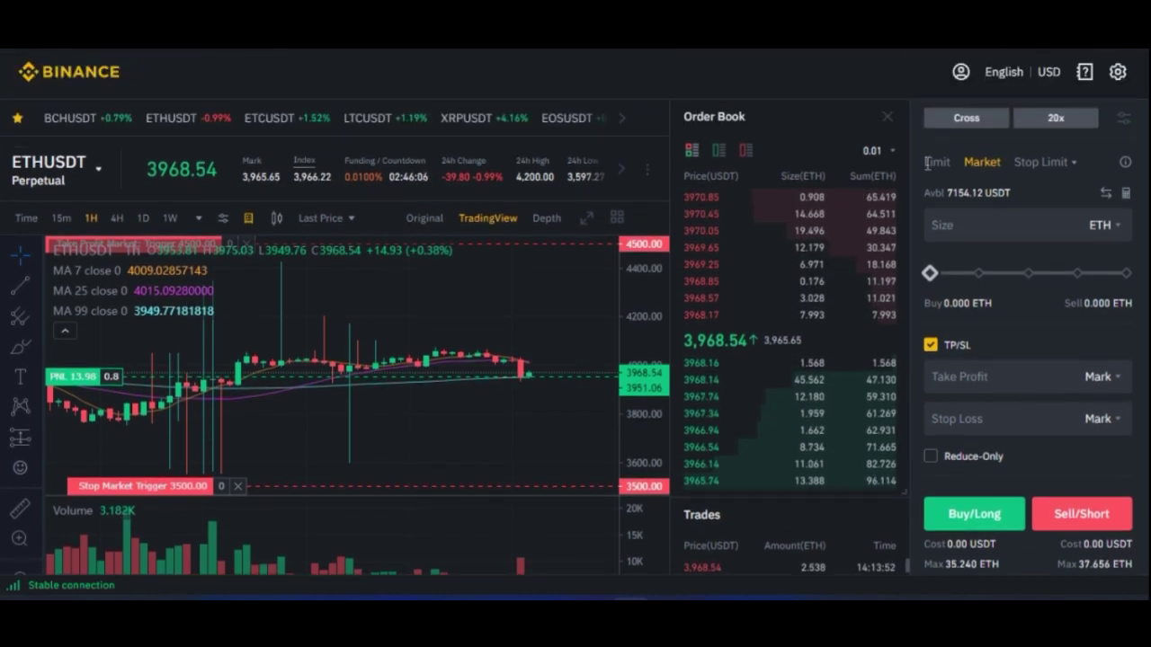
{"action": "left_click", "coordinate": [962, 428]}
{"action": "scroll", "coordinate": [962, 428], "scroll_direction": "down", "scroll_amount": 3}
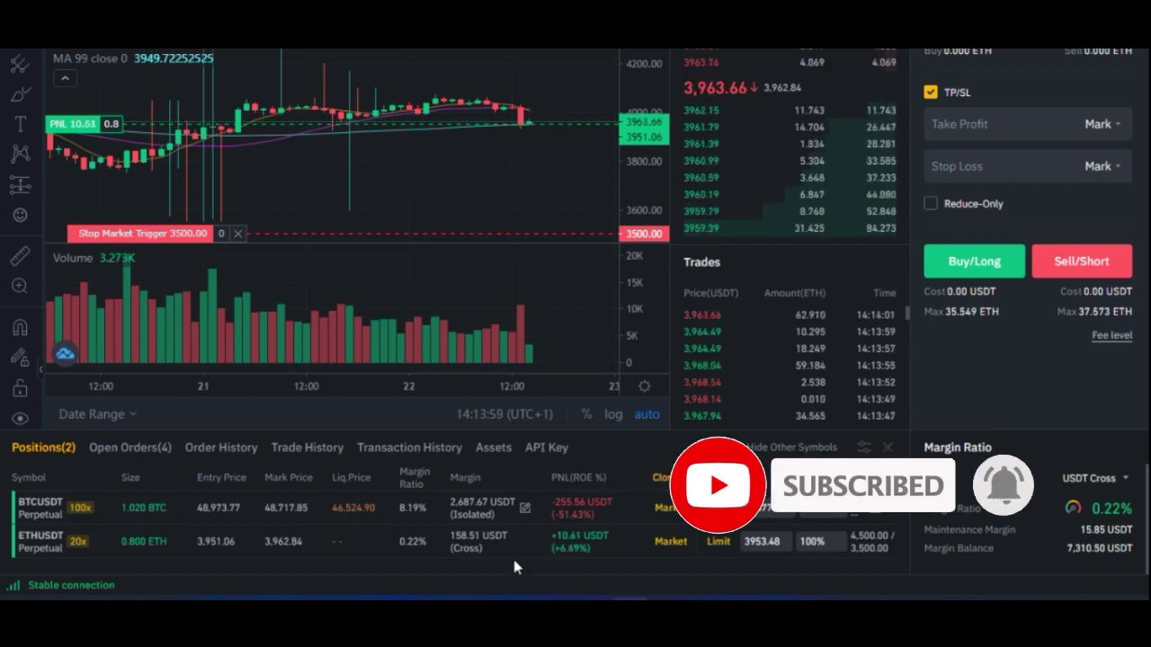
{"action": "scroll", "coordinate": [512, 555], "scroll_direction": "down", "scroll_amount": 1}
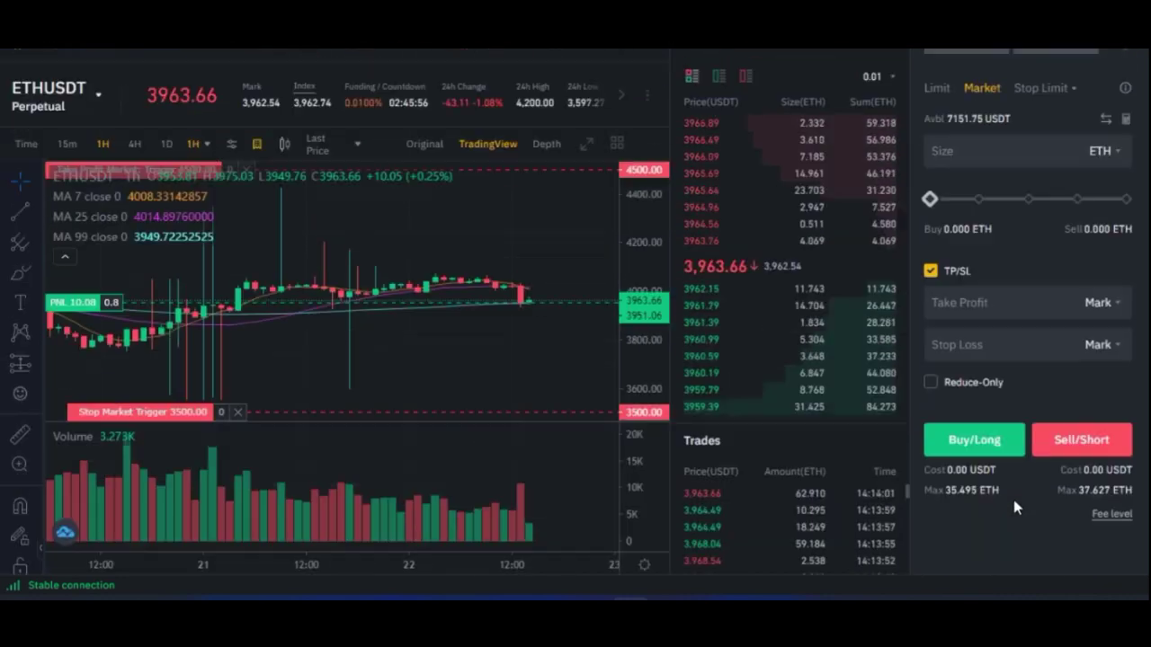
{"action": "scroll", "coordinate": [1011, 494], "scroll_direction": "up", "scroll_amount": 4}
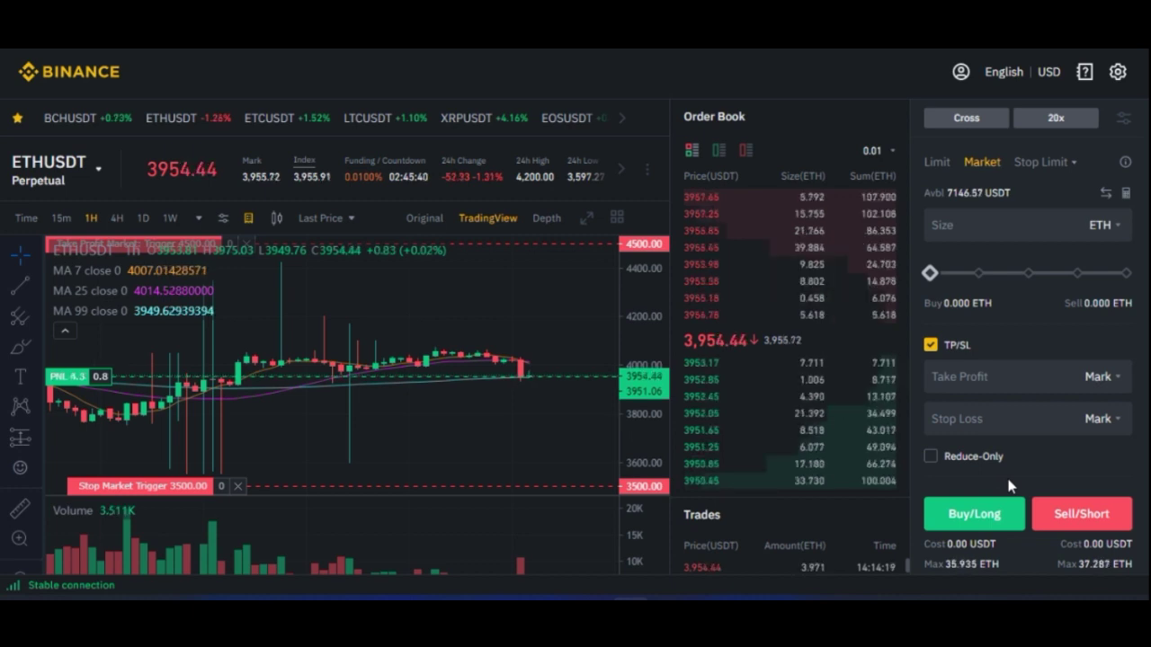
{"action": "scroll", "coordinate": [1070, 309], "scroll_direction": "down", "scroll_amount": 5}
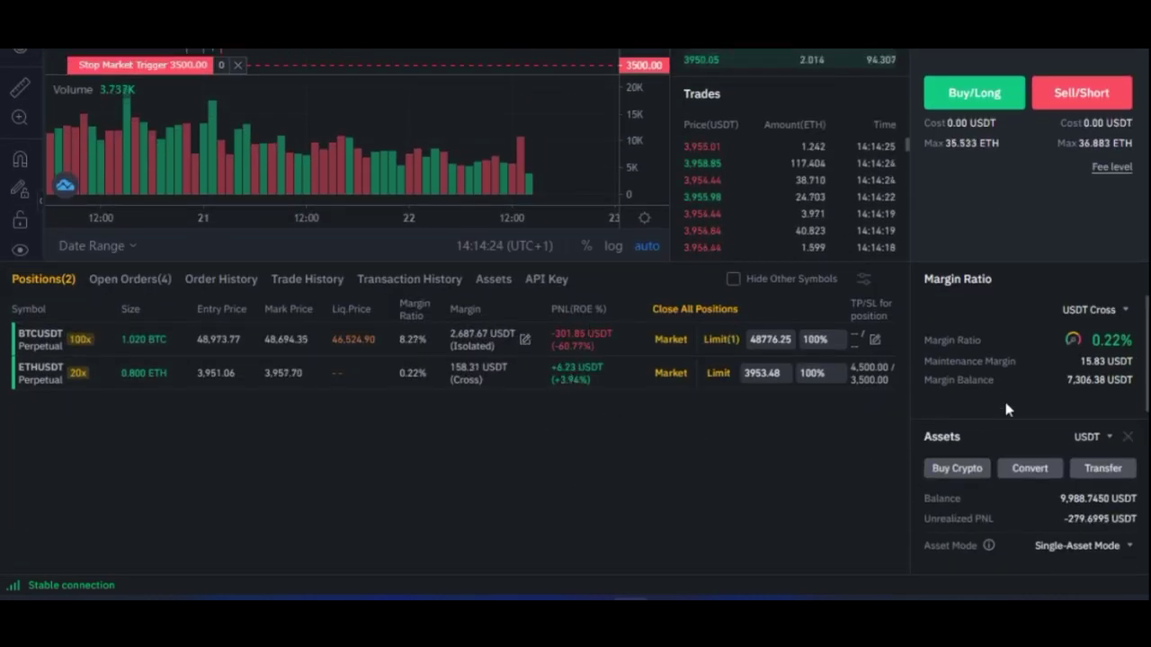
{"action": "scroll", "coordinate": [1016, 374], "scroll_direction": "up", "scroll_amount": 5}
{"action": "left_click", "coordinate": [1018, 378]}
{"action": "left_click", "coordinate": [1042, 233]}
{"action": "left_click", "coordinate": [1029, 177]}
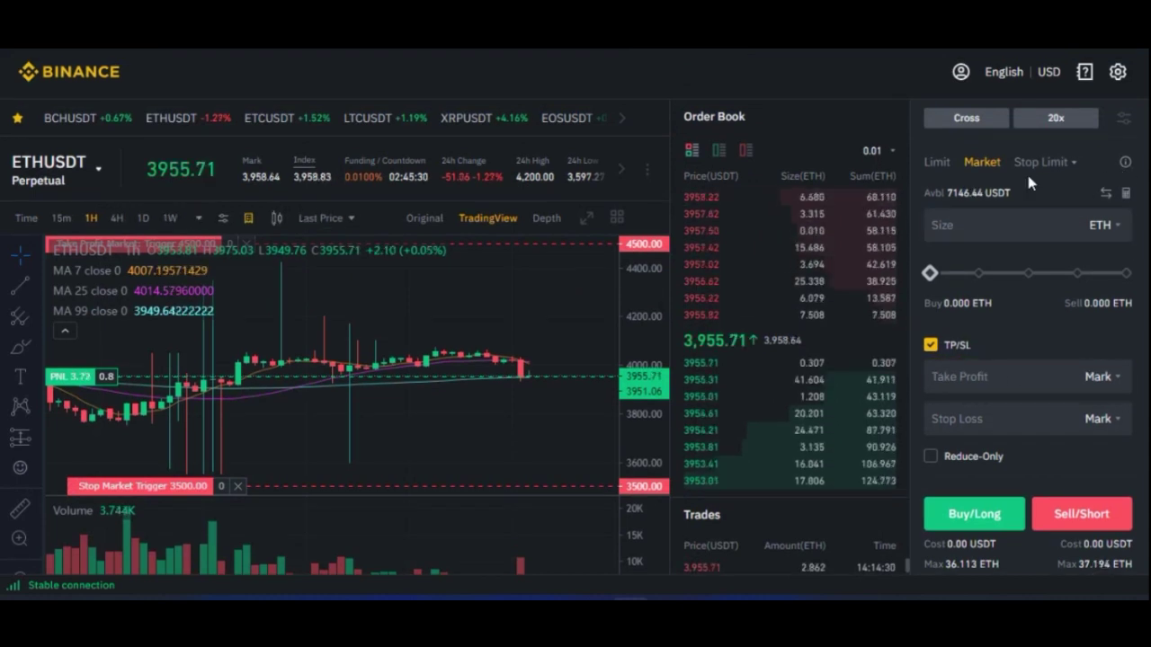